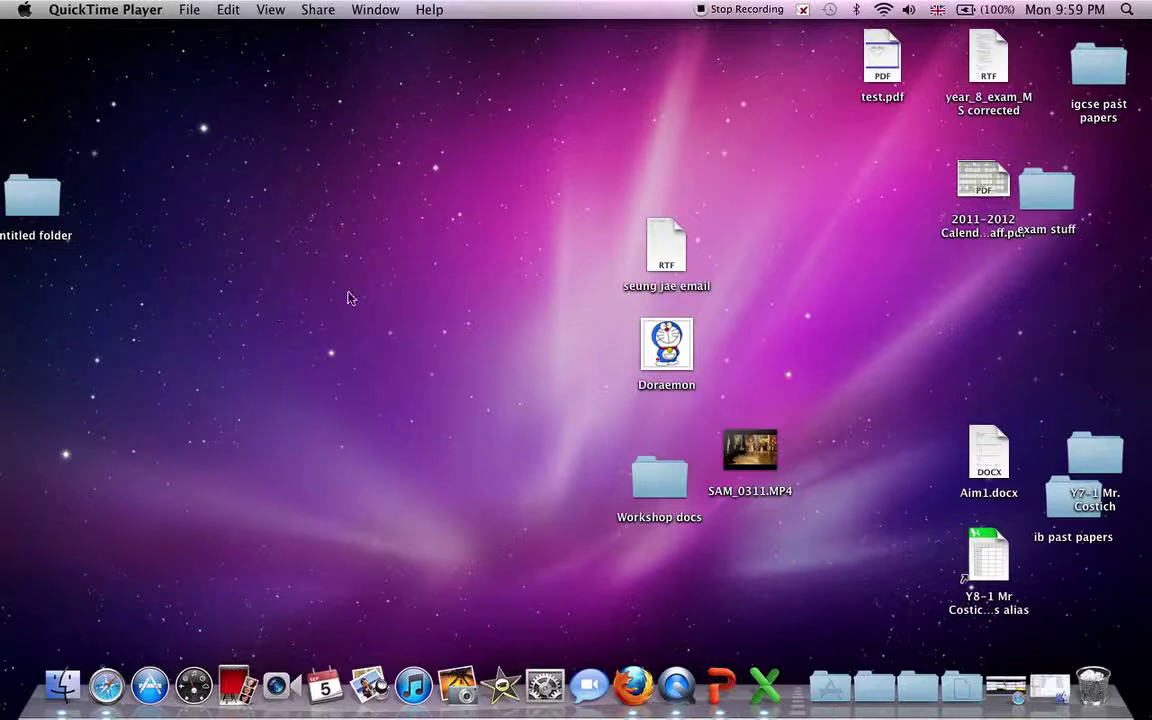
Step: Start a blank presentation in PowerPoint and open its slide master for editing
{"action": "left_click", "coordinate": [723, 672]}
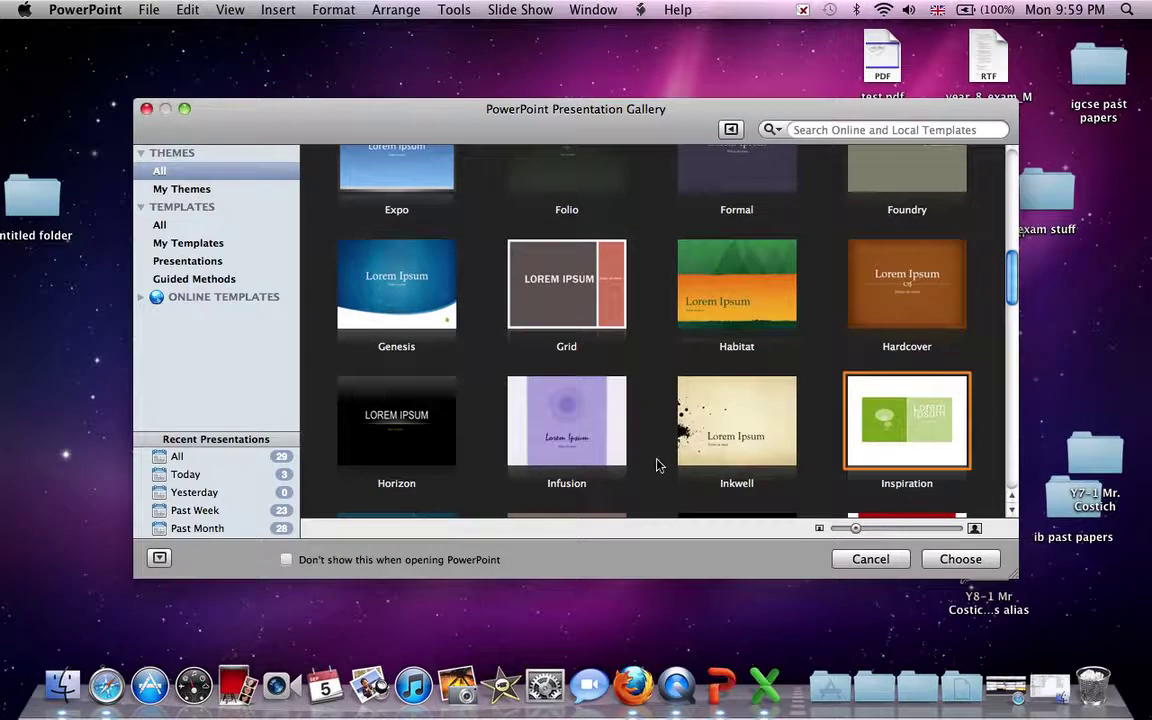
{"action": "left_click", "coordinate": [868, 560]}
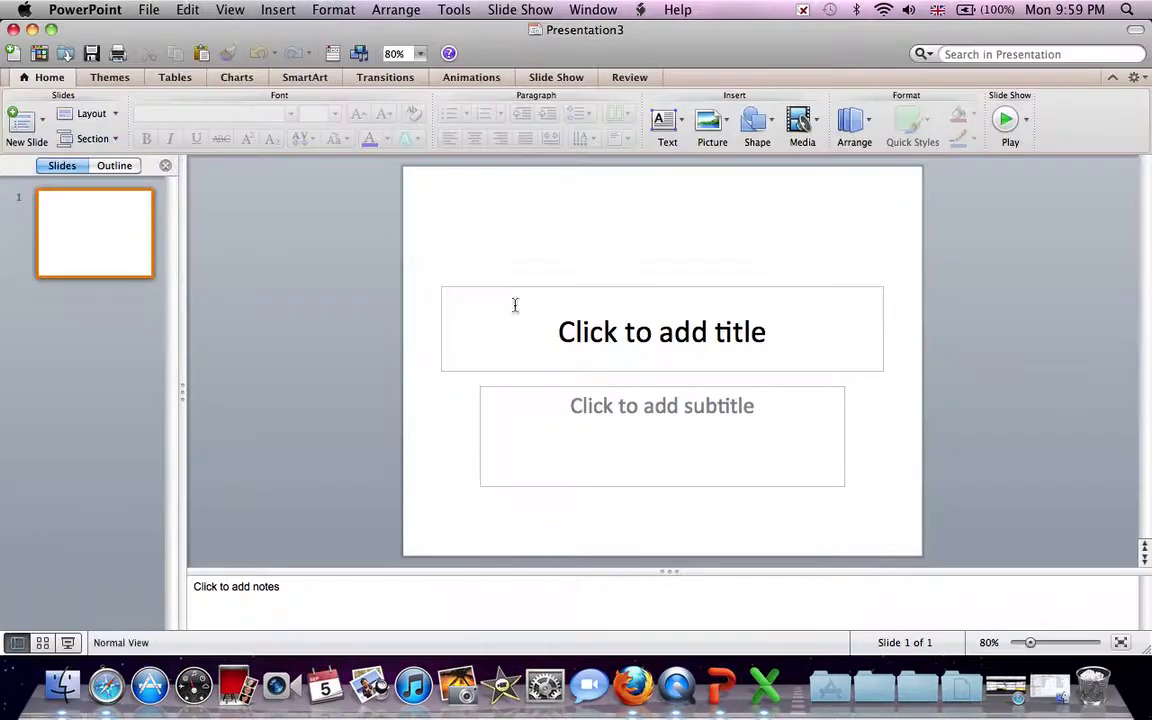
{"action": "left_click", "coordinate": [112, 79]}
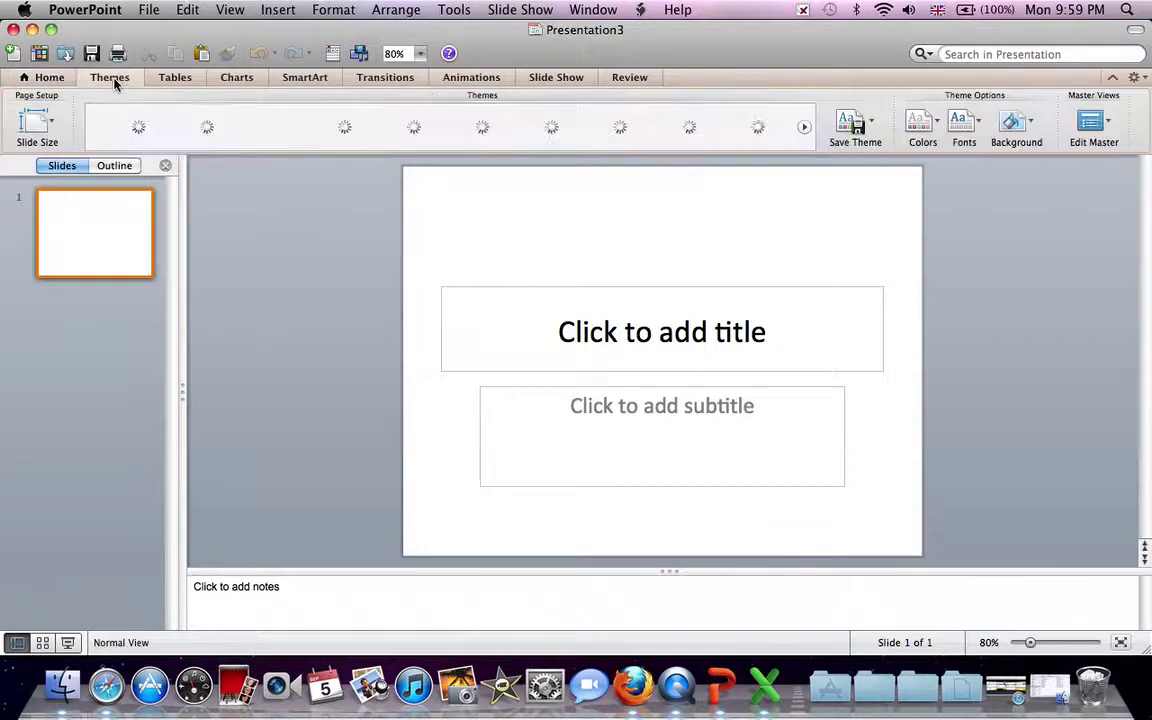
{"action": "left_click", "coordinate": [1093, 128]}
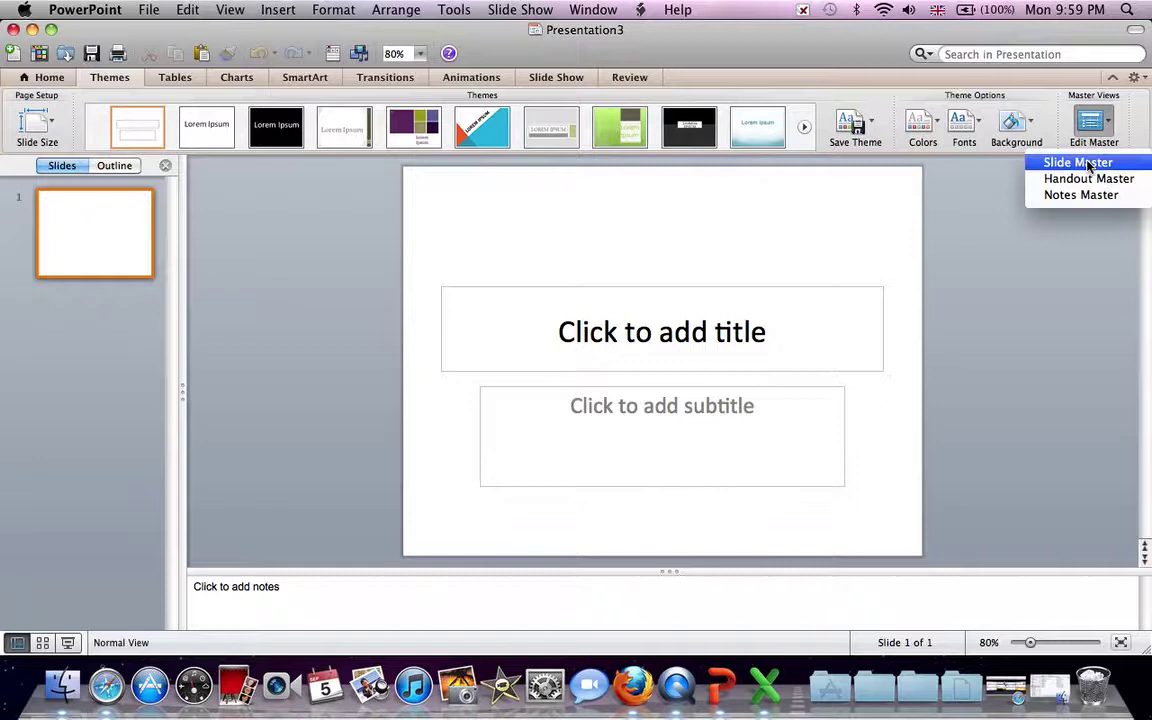
{"action": "left_click", "coordinate": [1078, 162]}
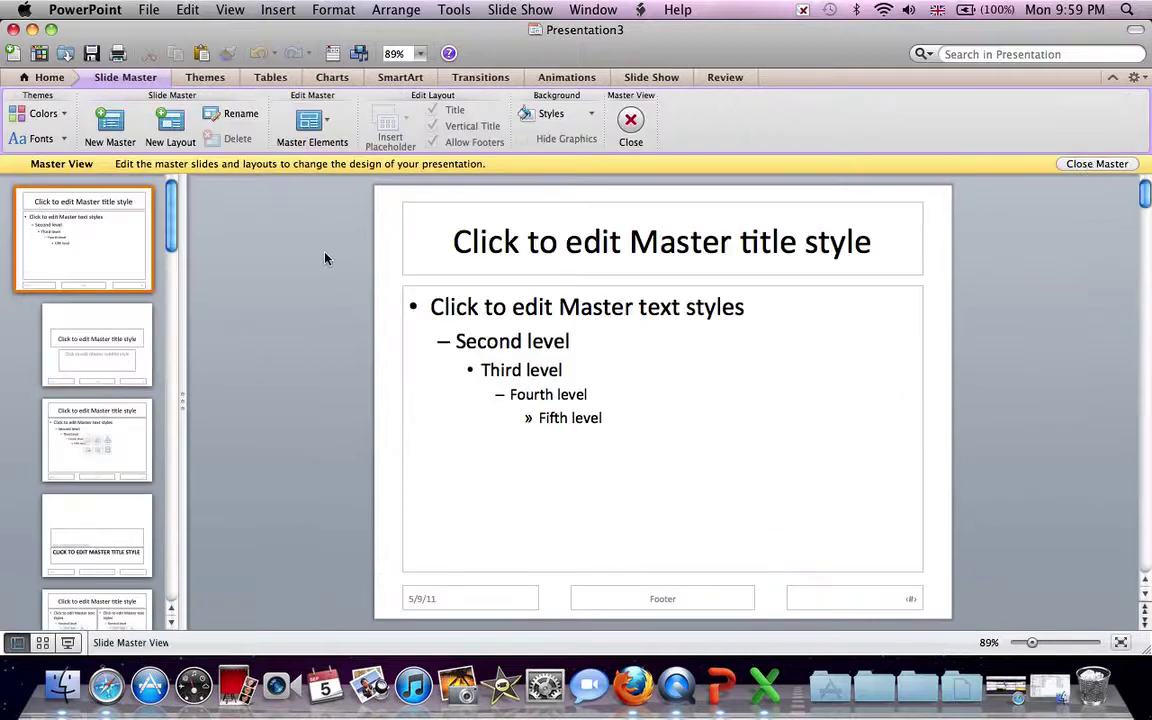
Step: Apply a solid light aqua theme colour as the background of the slide master
{"action": "right_click", "coordinate": [384, 344]}
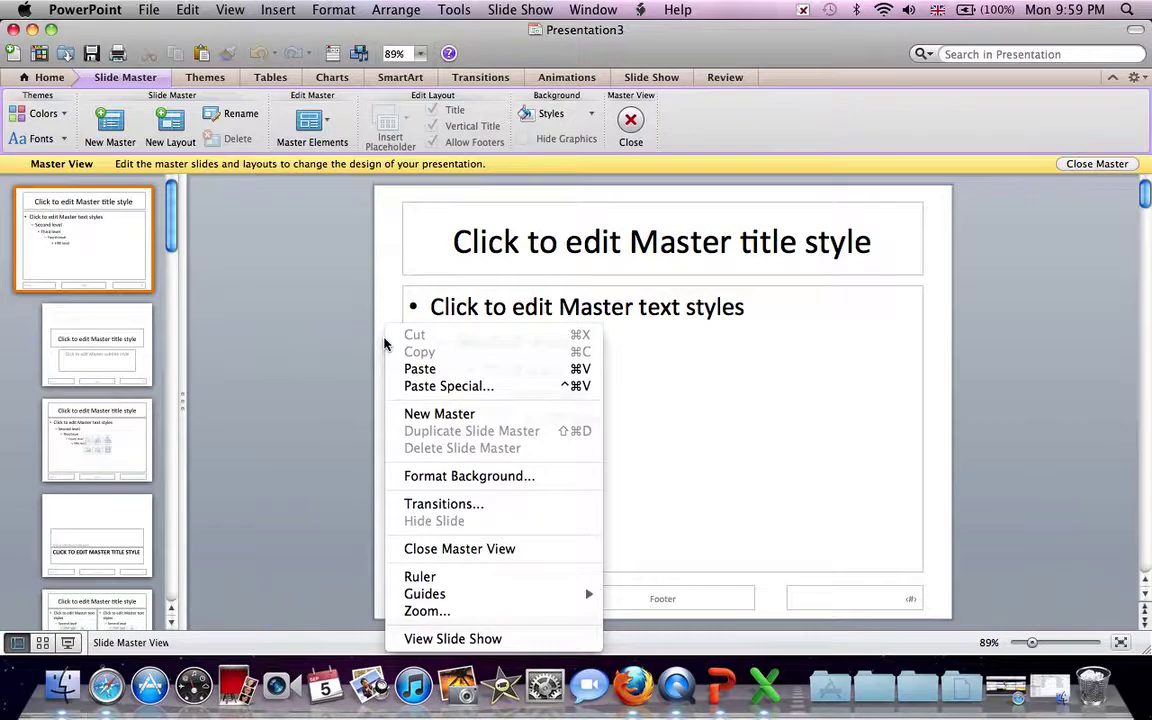
{"action": "left_click", "coordinate": [421, 476]}
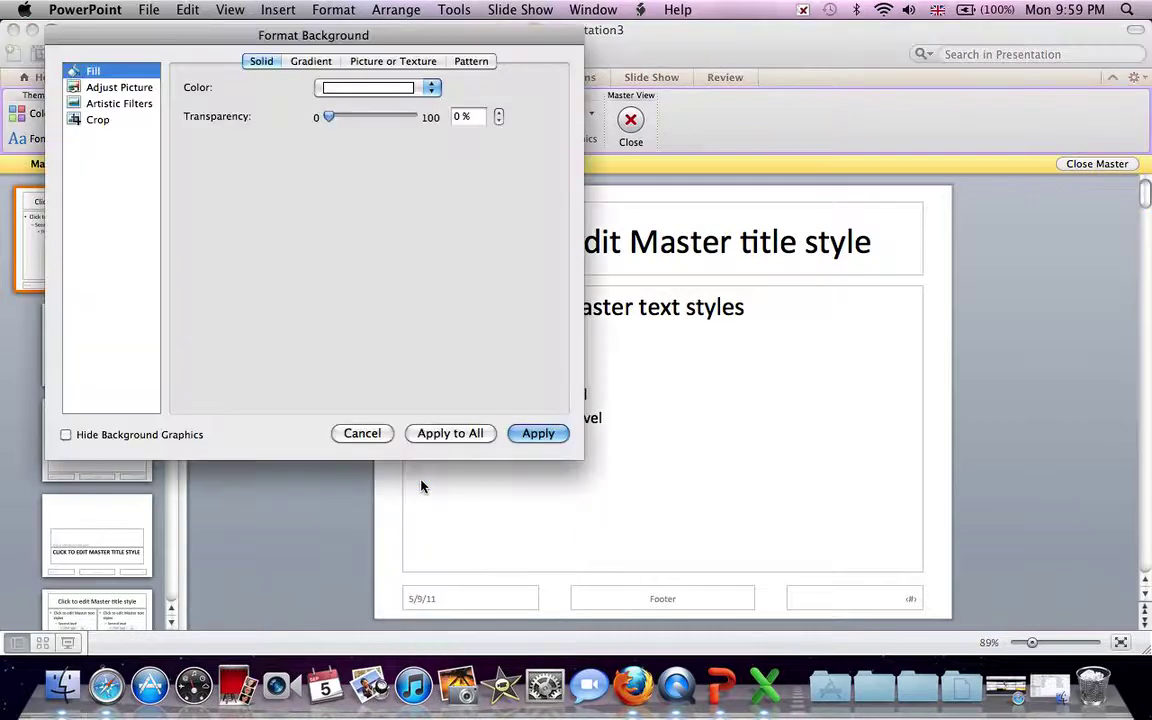
{"action": "left_click", "coordinate": [388, 88]}
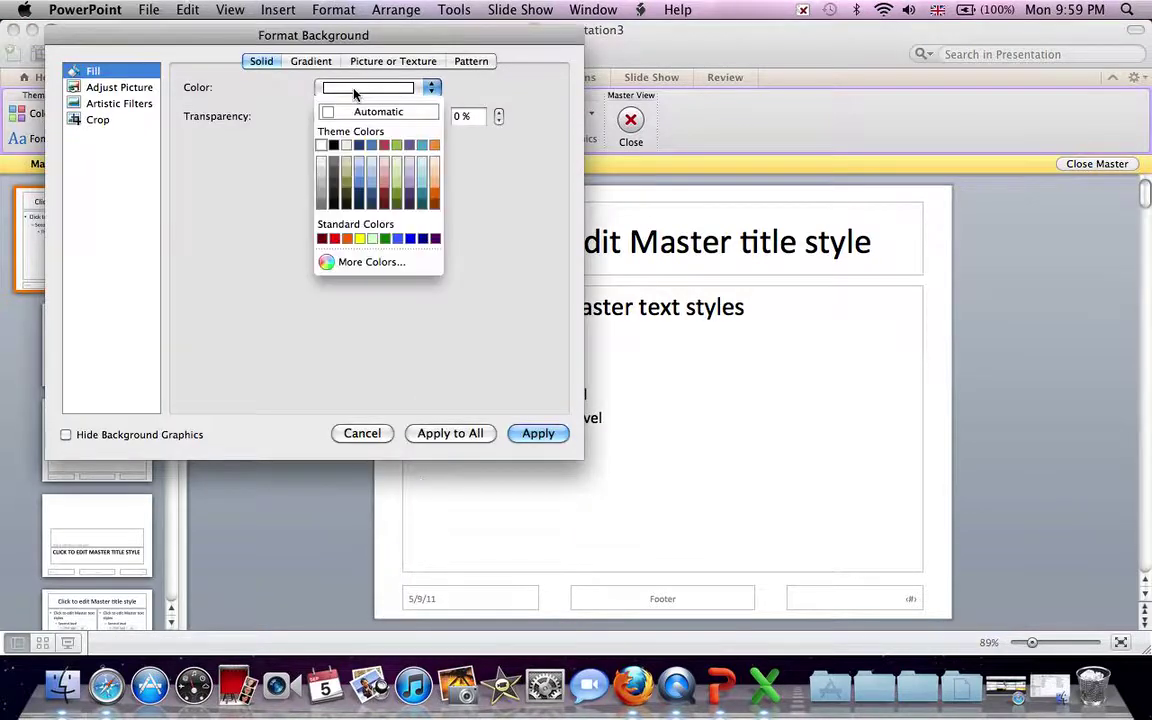
{"action": "left_click", "coordinate": [421, 168]}
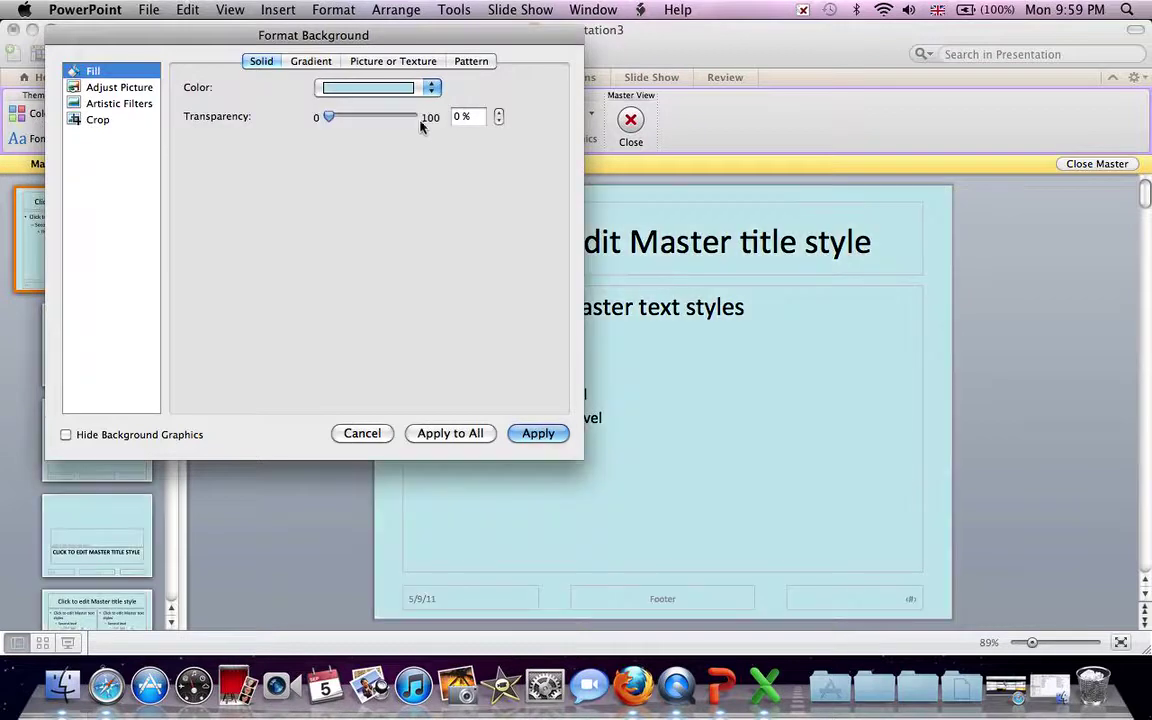
{"action": "left_click", "coordinate": [537, 434]}
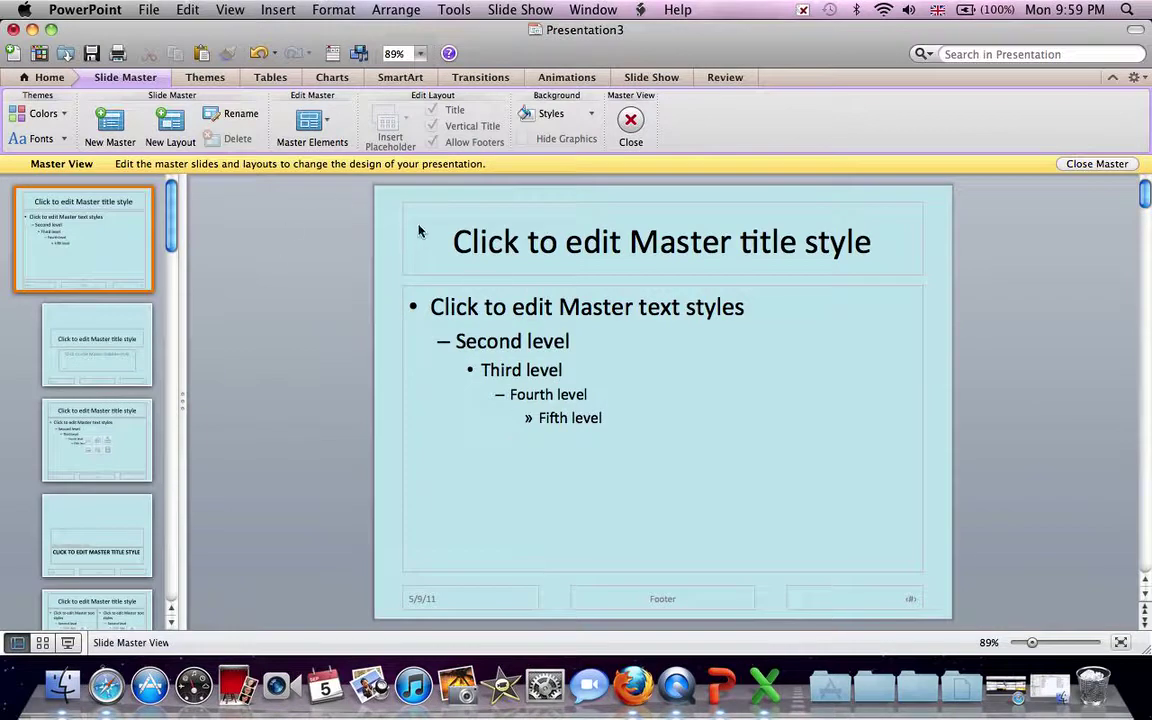
Step: Add a text box in the upper-left corner of the master slide and enter the author's full name followed by a comma
{"action": "left_click", "coordinate": [47, 82]}
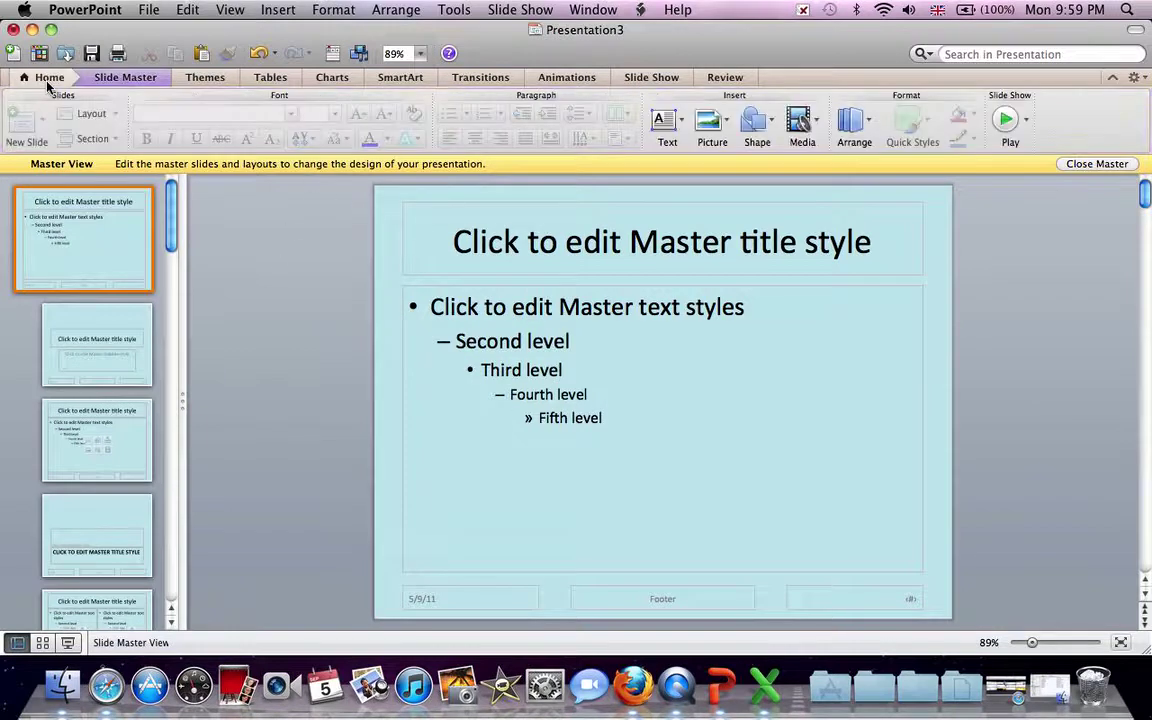
{"action": "left_click", "coordinate": [661, 128]}
{"action": "left_click", "coordinate": [680, 160]}
{"action": "left_click_drag", "start_coordinate": [383, 189], "coordinate": [600, 212]}
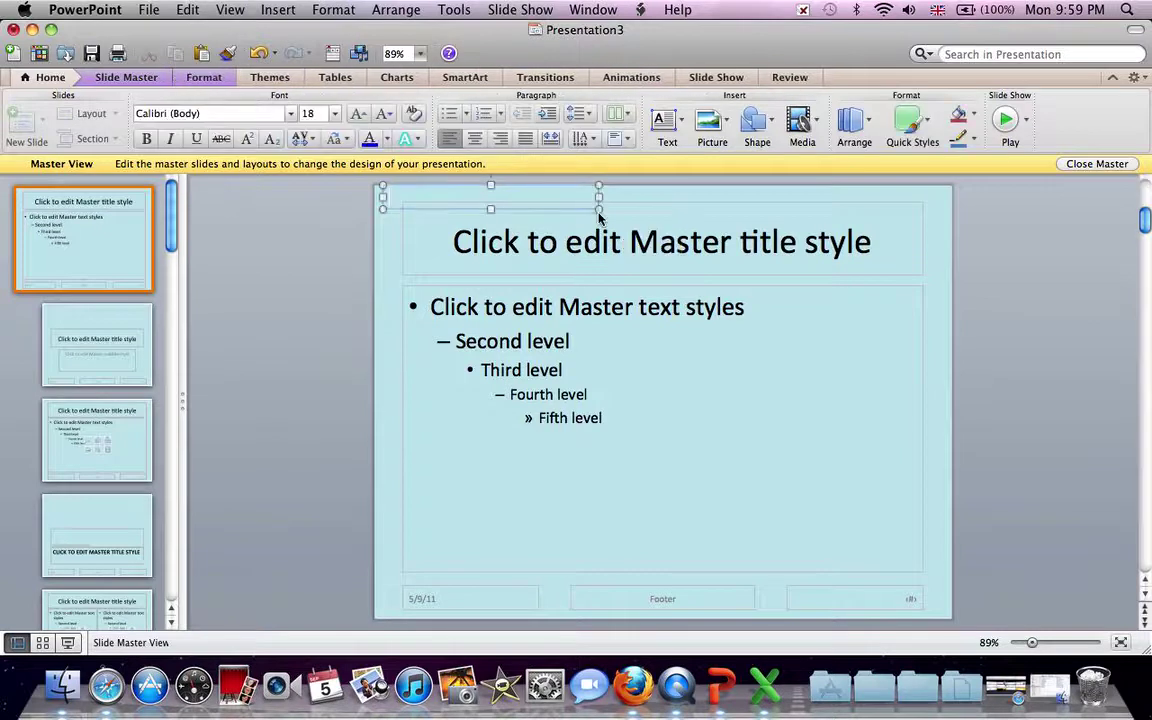
{"action": "type", "text": "John Smith,"}
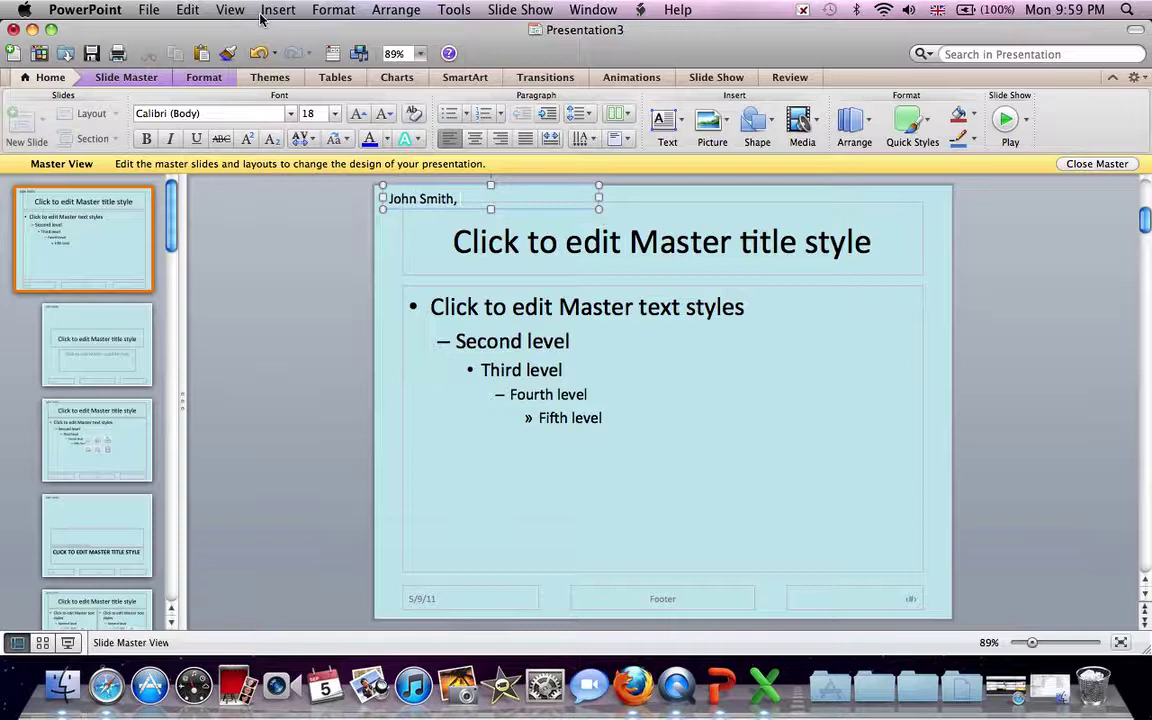
Step: Insert the date after the author's name, using the 5-Sep-11 format
{"action": "left_click", "coordinate": [270, 12]}
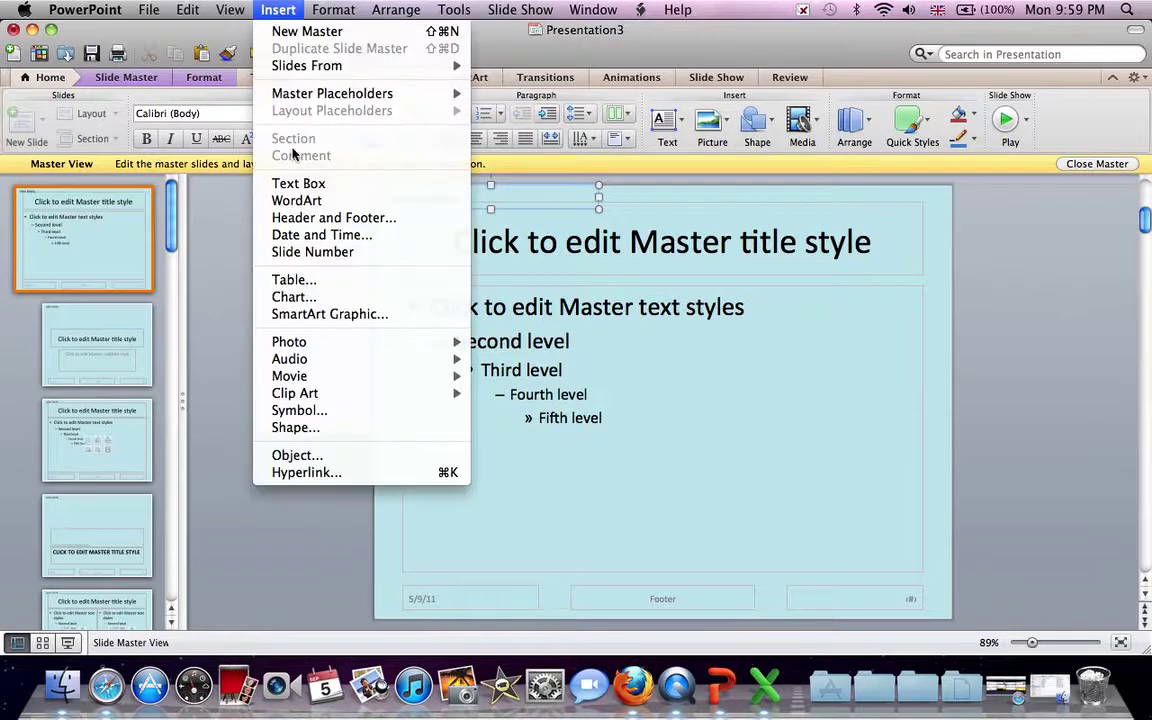
{"action": "left_click", "coordinate": [300, 236]}
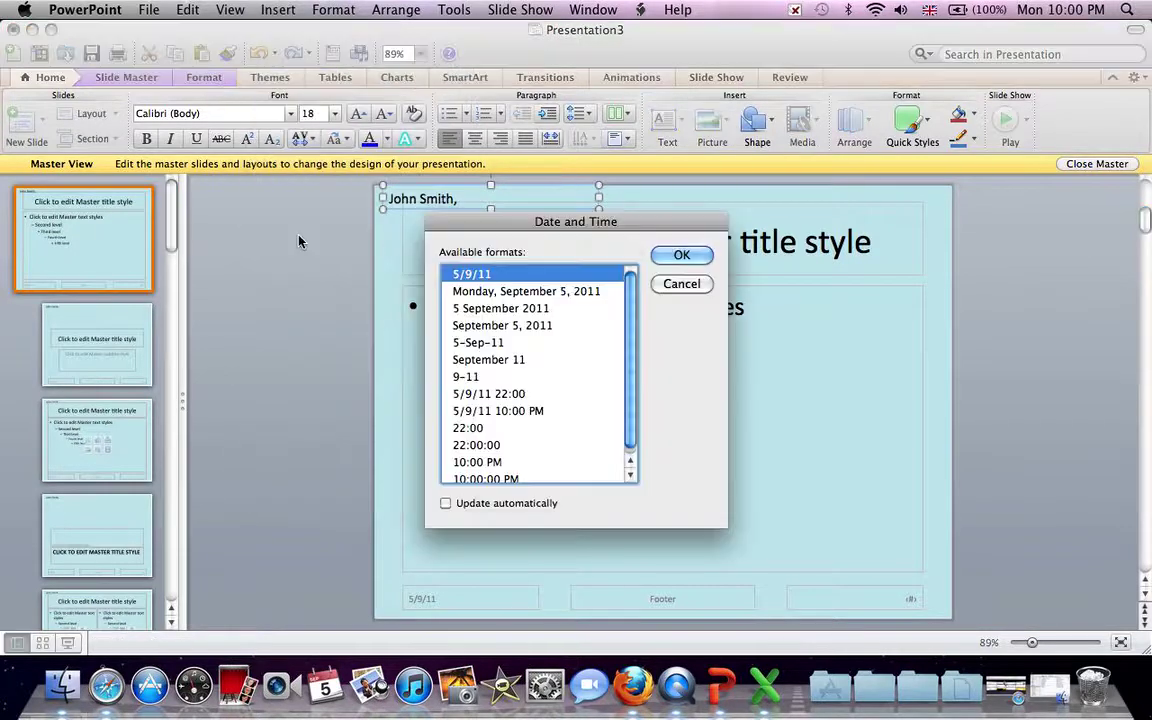
{"action": "left_click", "coordinate": [476, 343]}
{"action": "left_click", "coordinate": [680, 257]}
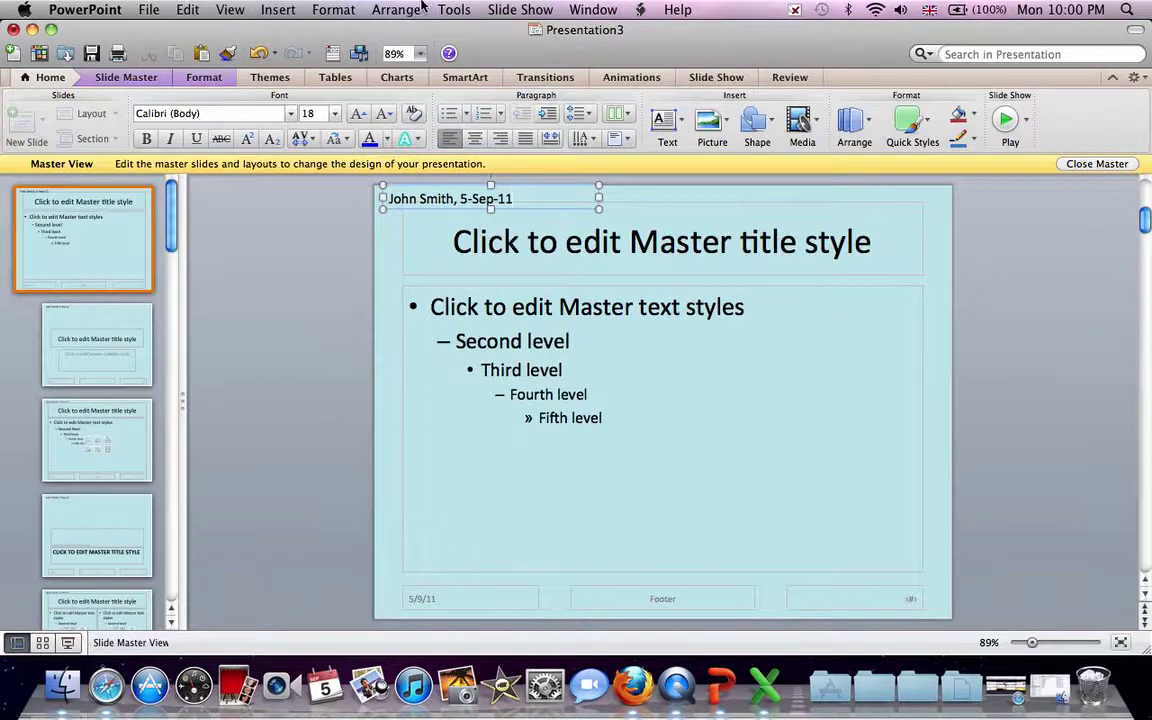
Step: Insert the video camera clip from a Clip Art Gallery search for "camera" and shrink it into the master slide's lower-right corner
{"action": "left_click", "coordinate": [278, 10]}
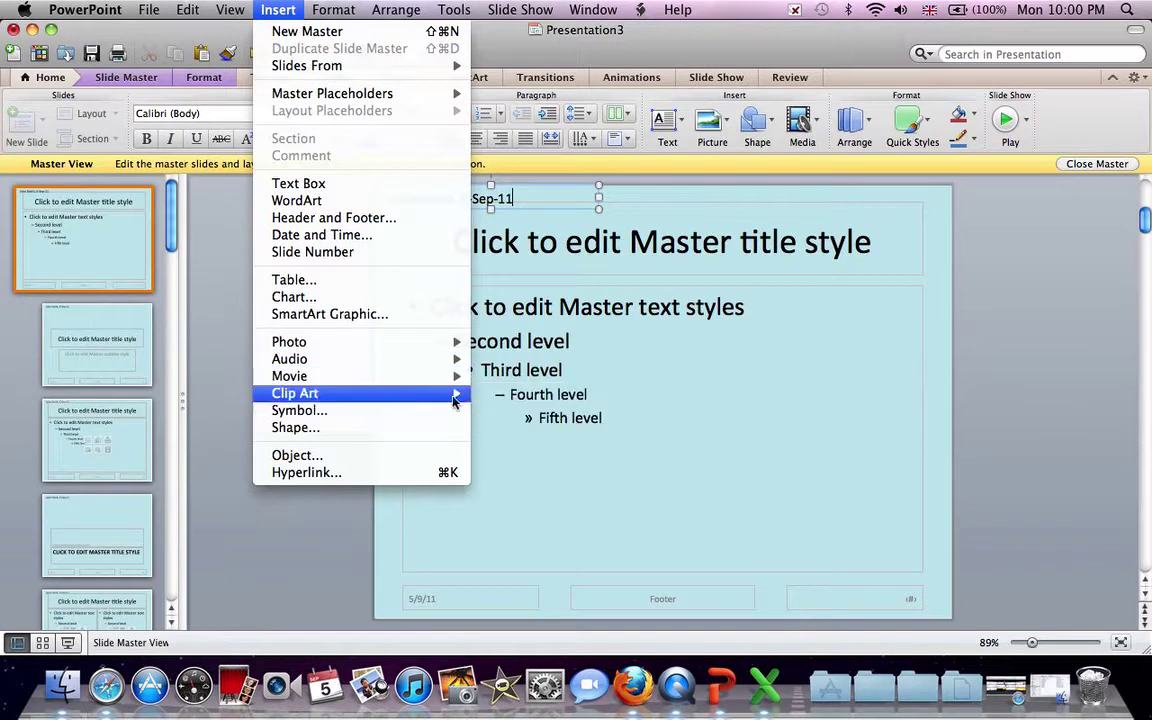
{"action": "mouse_move", "coordinate": [420, 395]}
{"action": "left_click", "coordinate": [510, 418]}
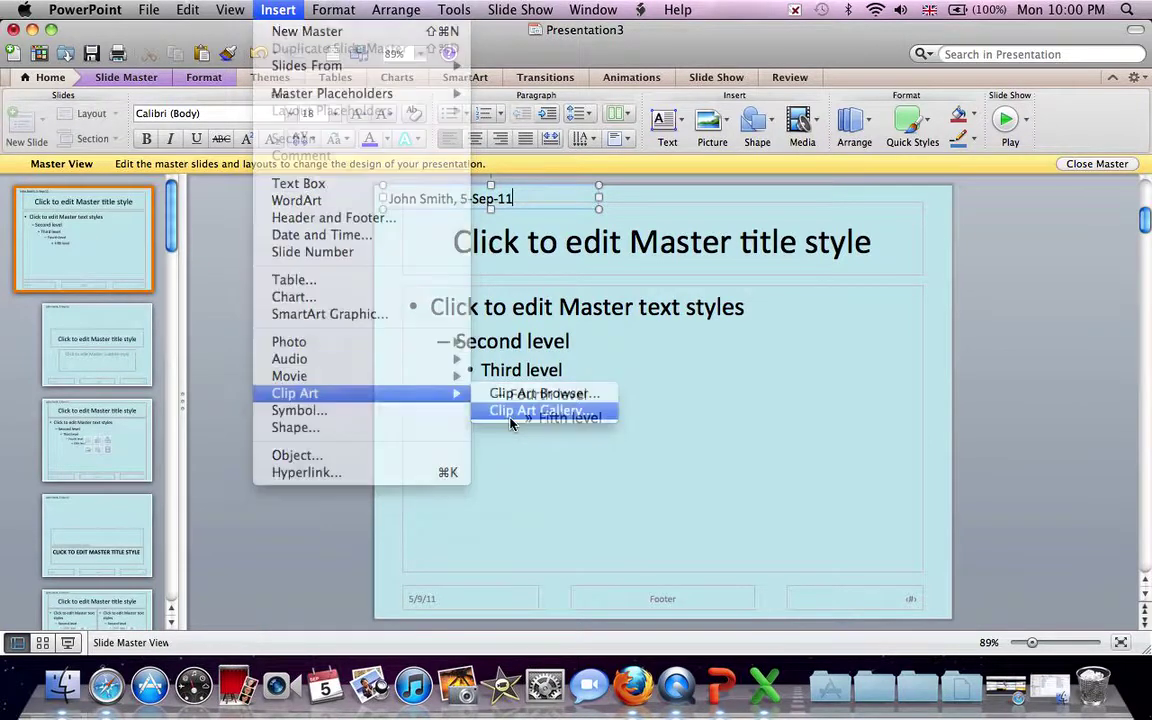
{"action": "type", "text": "camera"}
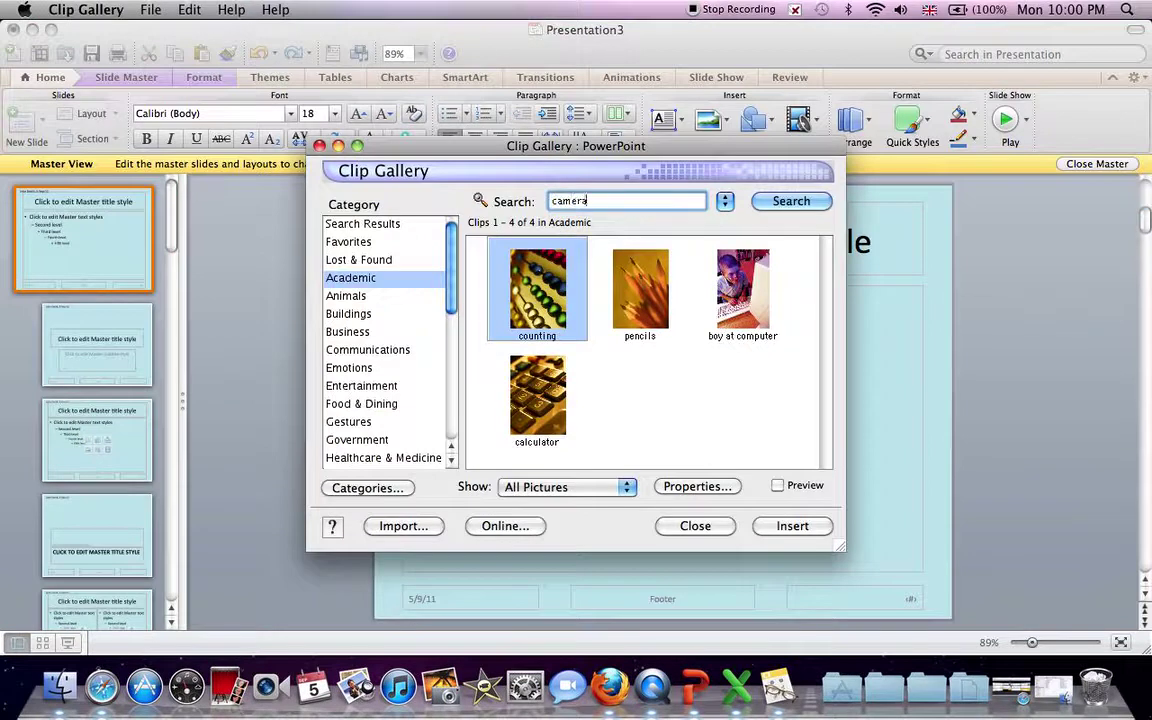
{"action": "key", "text": "Return"}
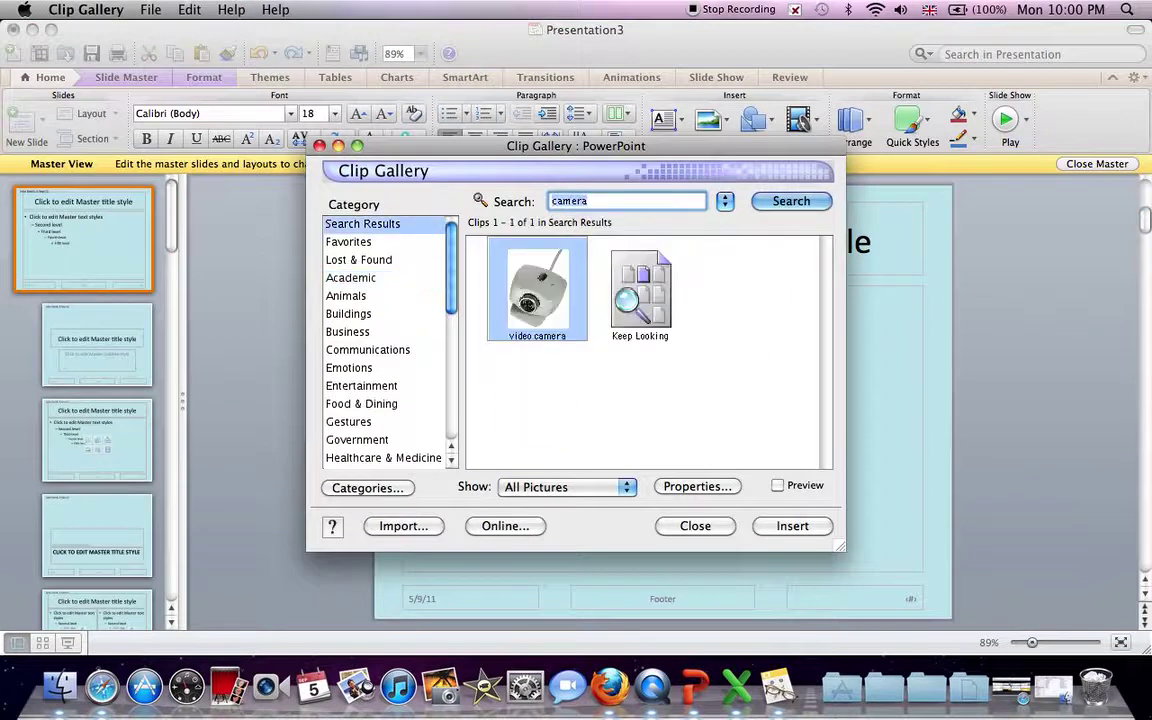
{"action": "left_click", "coordinate": [555, 284]}
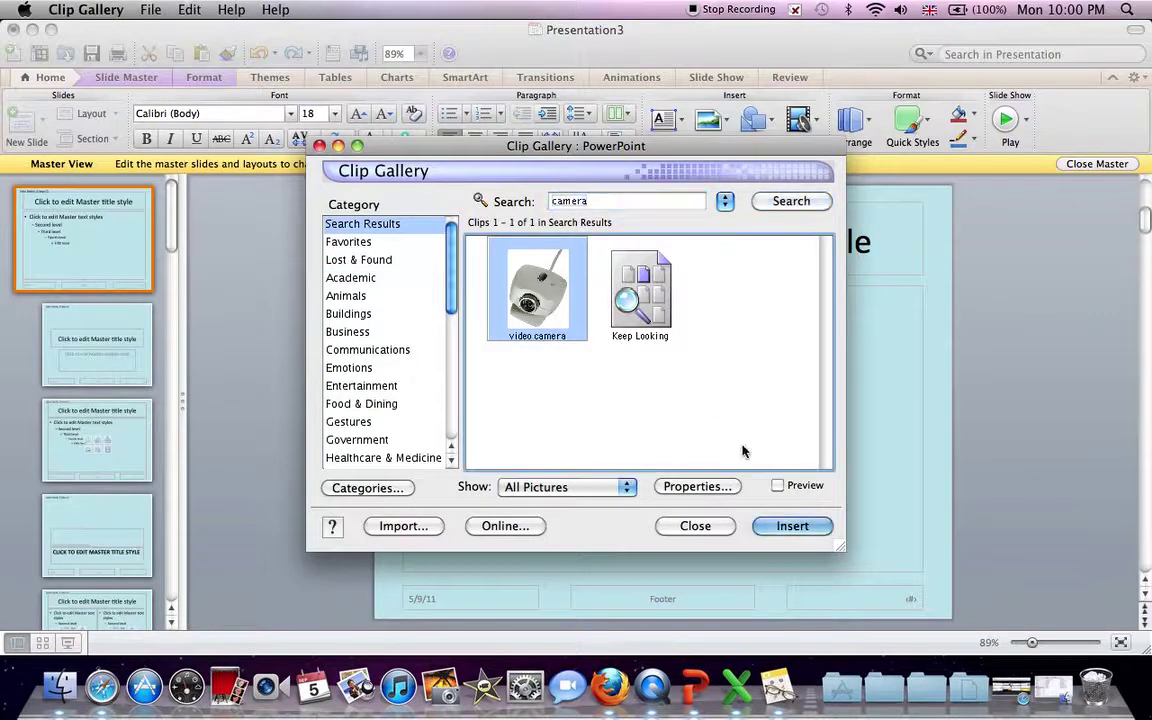
{"action": "left_click", "coordinate": [785, 526]}
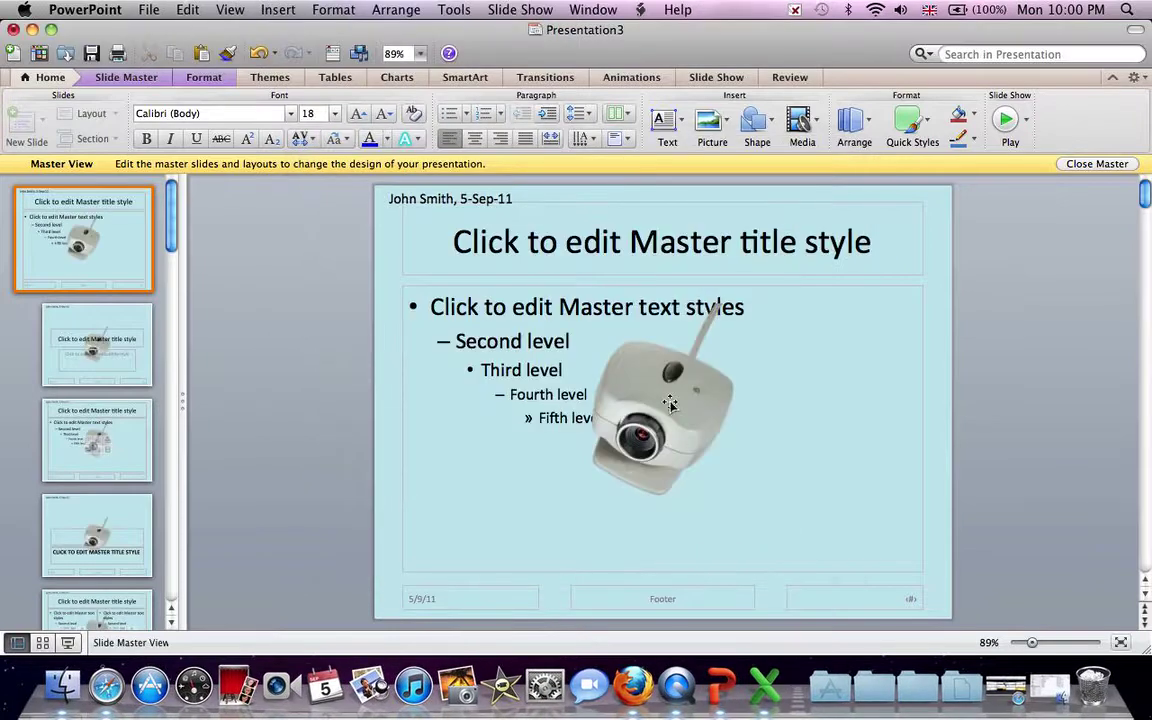
{"action": "left_click_drag", "start_coordinate": [675, 408], "coordinate": [875, 521]}
{"action": "left_click_drag", "start_coordinate": [786, 420], "coordinate": [865, 501]}
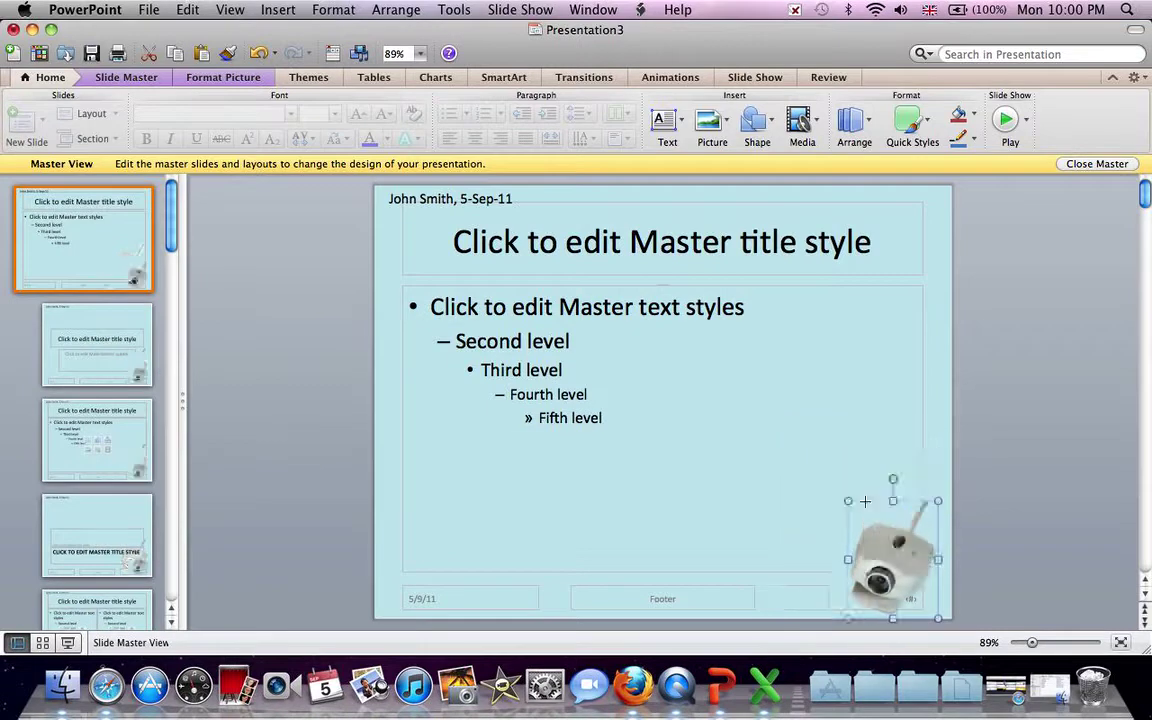
Step: Delete the centre Footer placeholder from the master slide
{"action": "left_click", "coordinate": [598, 586]}
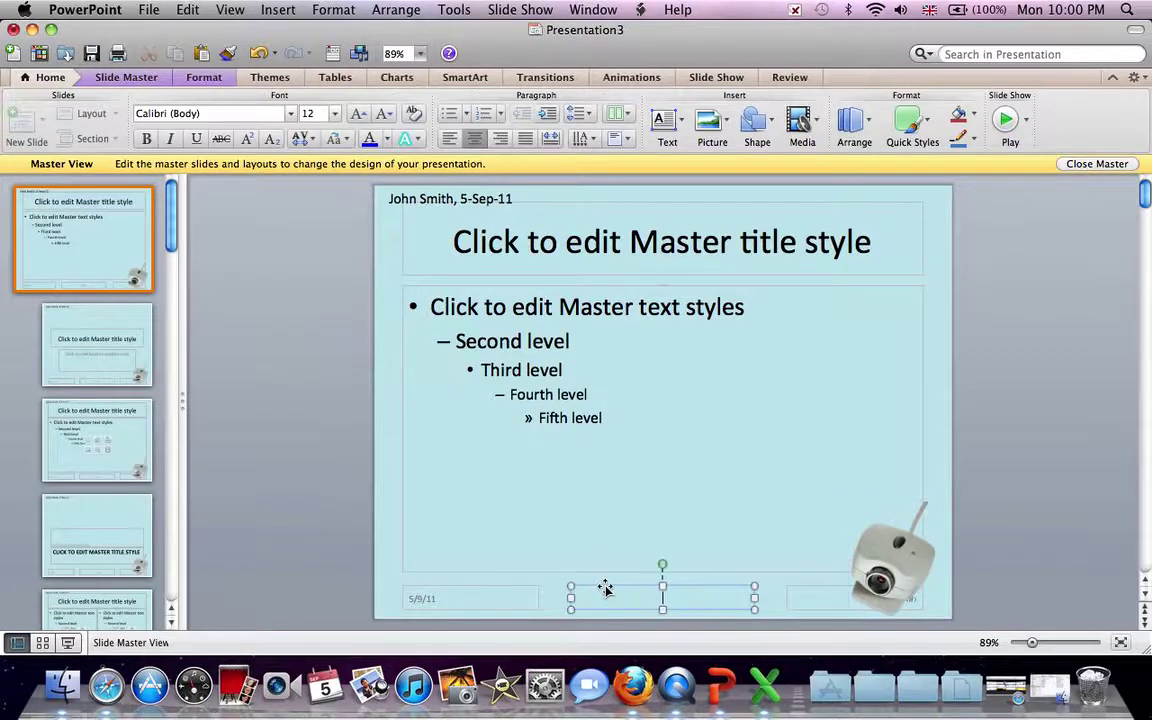
{"action": "left_click", "coordinate": [605, 587]}
{"action": "key", "text": "Delete"}
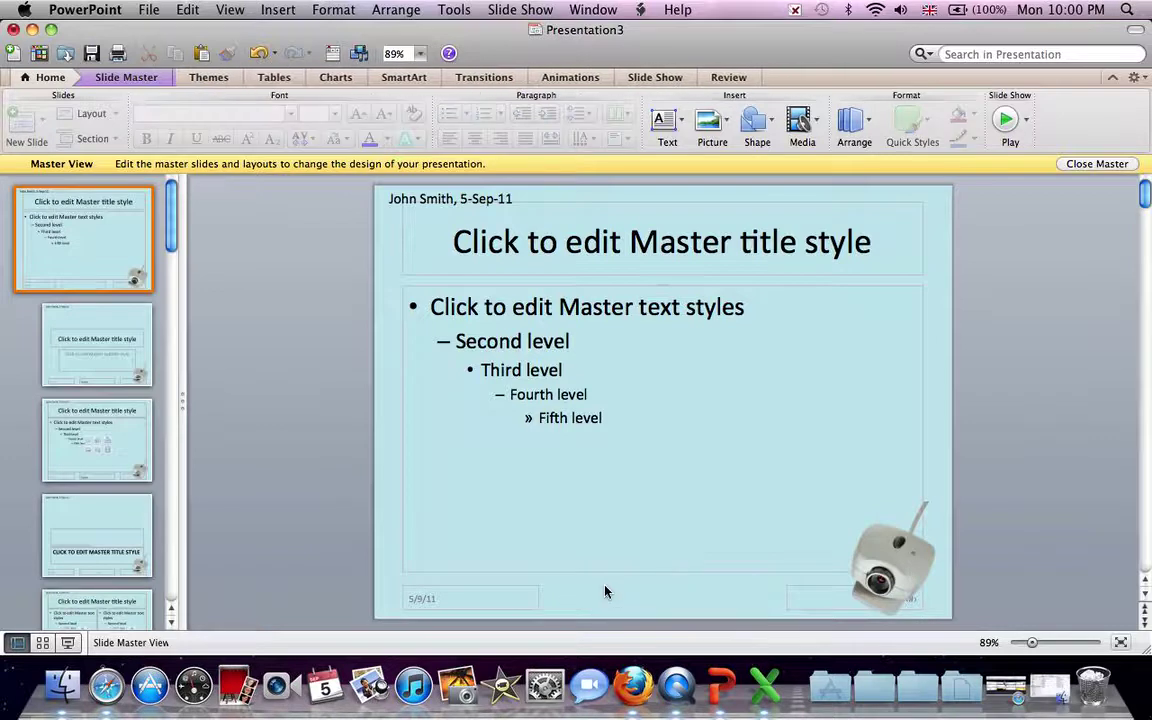
Step: Add a small text box at the bottom centre of the master slide containing a centre-aligned slide number
{"action": "left_click", "coordinate": [36, 78]}
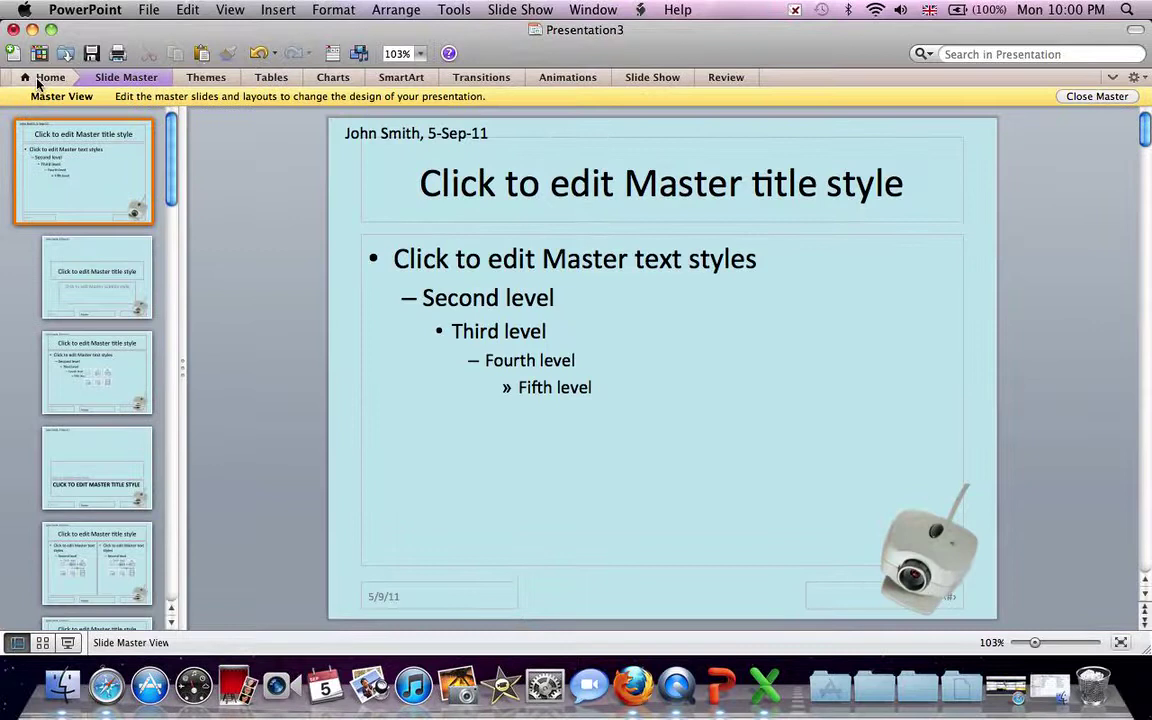
{"action": "left_click", "coordinate": [40, 78]}
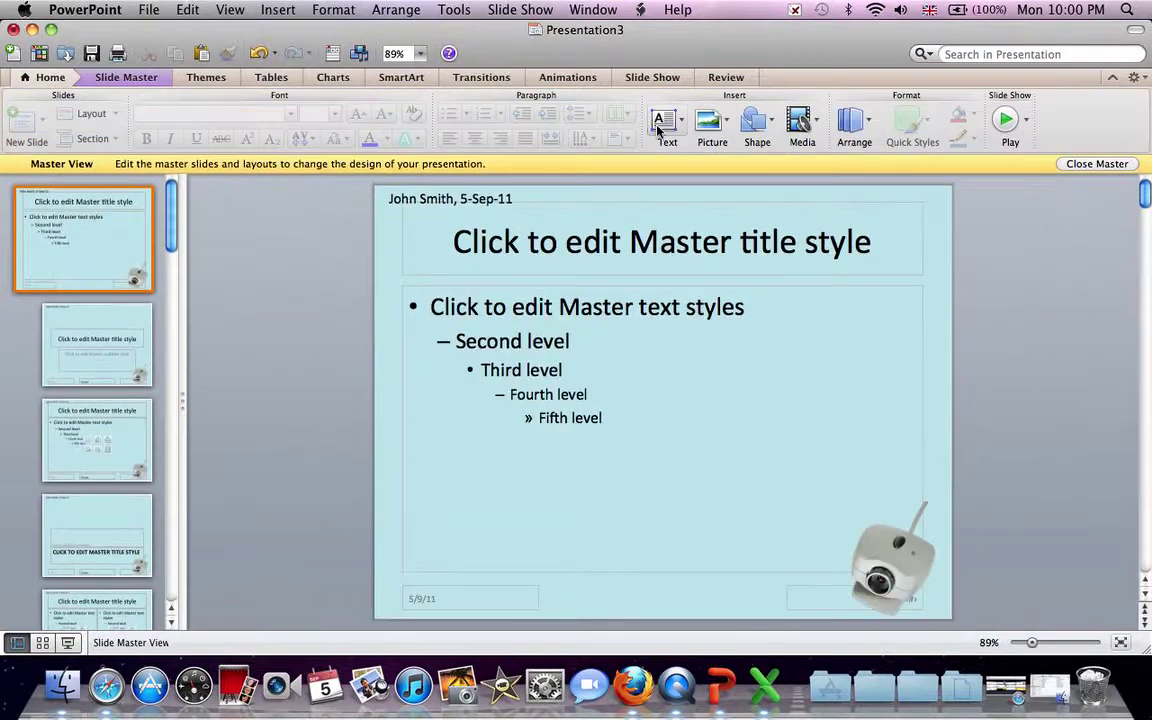
{"action": "left_click", "coordinate": [664, 118]}
{"action": "left_click", "coordinate": [650, 162]}
{"action": "left_click_drag", "start_coordinate": [643, 582], "coordinate": [672, 612]}
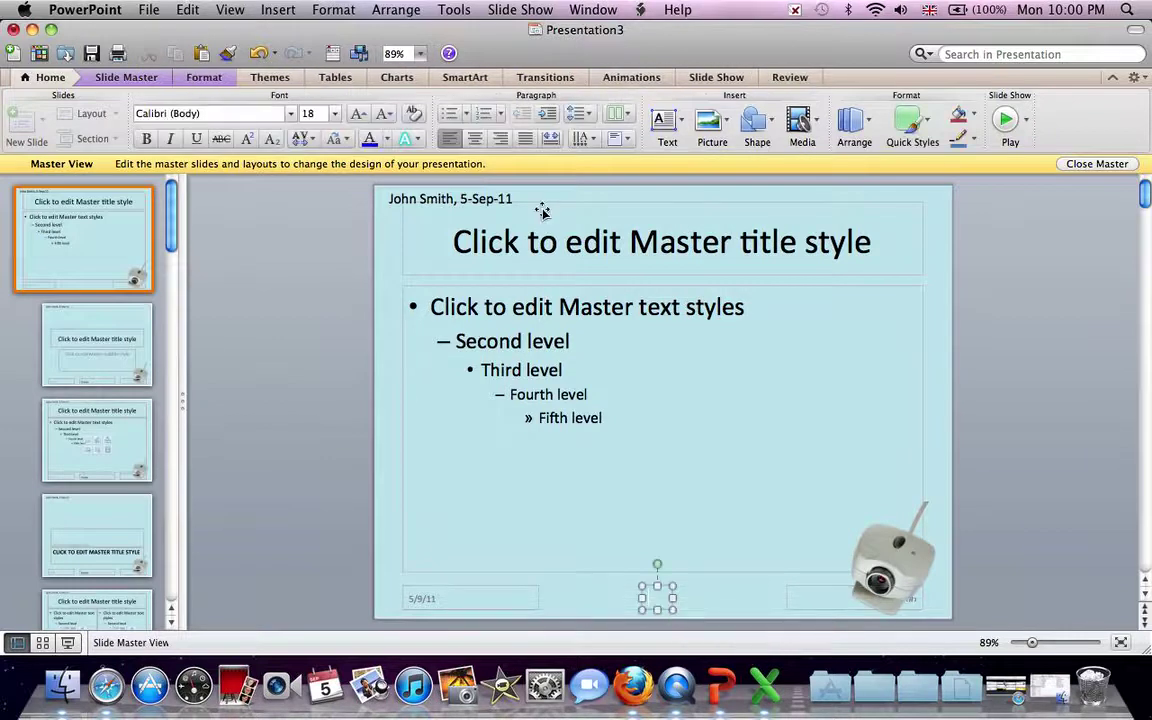
{"action": "left_click", "coordinate": [276, 11]}
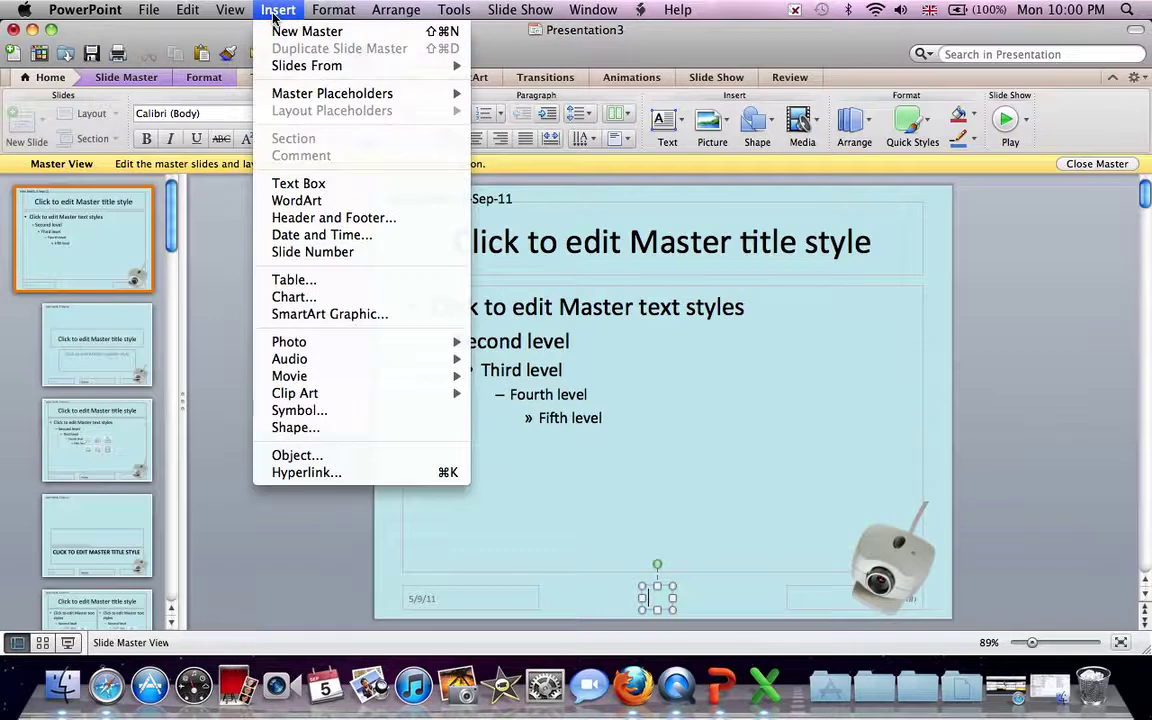
{"action": "left_click", "coordinate": [297, 253]}
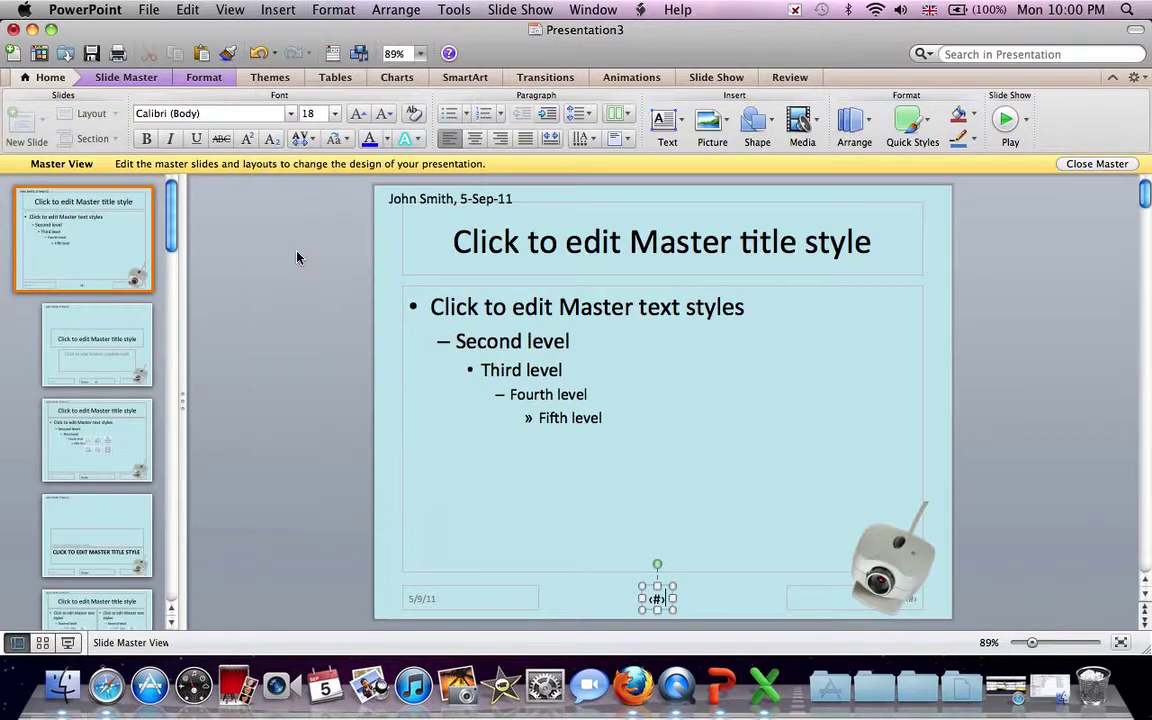
{"action": "left_click", "coordinate": [475, 141]}
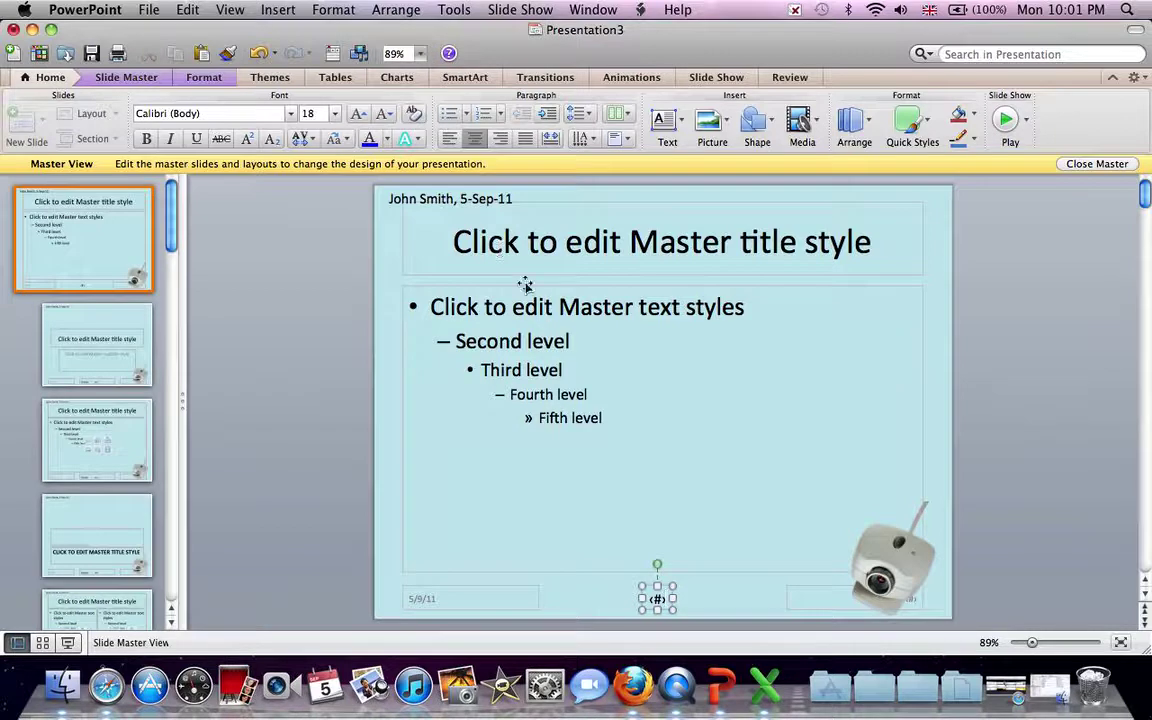
Step: Change the font colour of the whole master title text to dark blue
{"action": "double_click", "coordinate": [467, 244]}
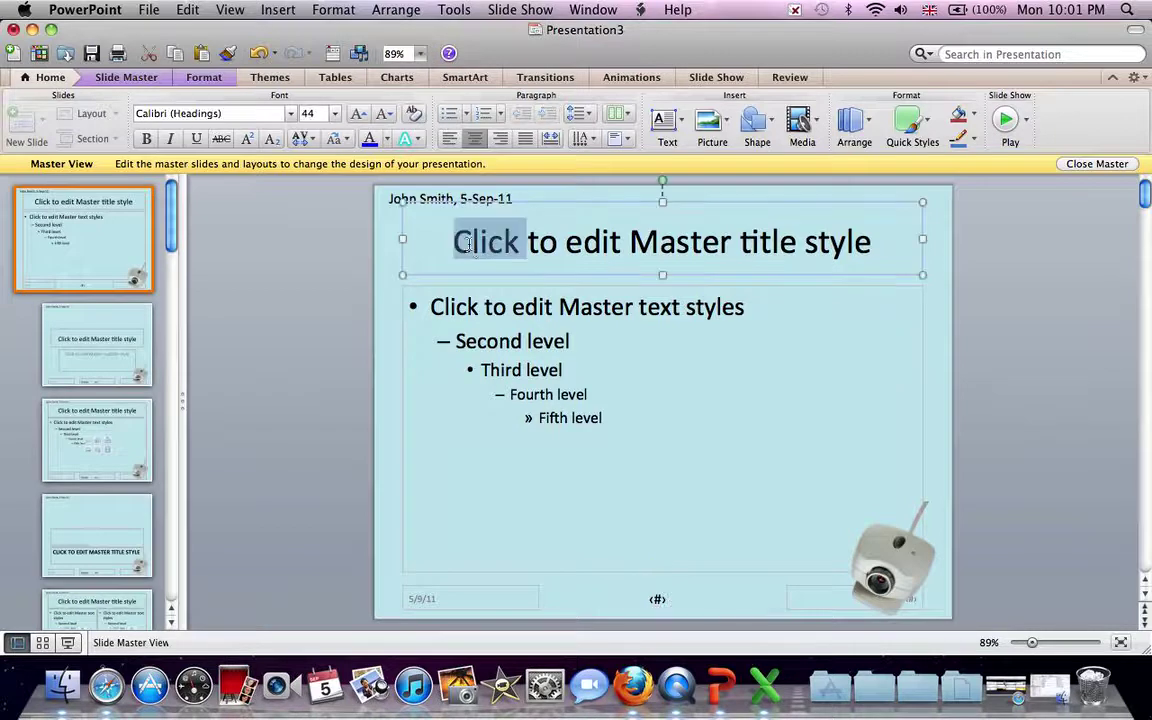
{"action": "triple_click", "coordinate": [569, 244]}
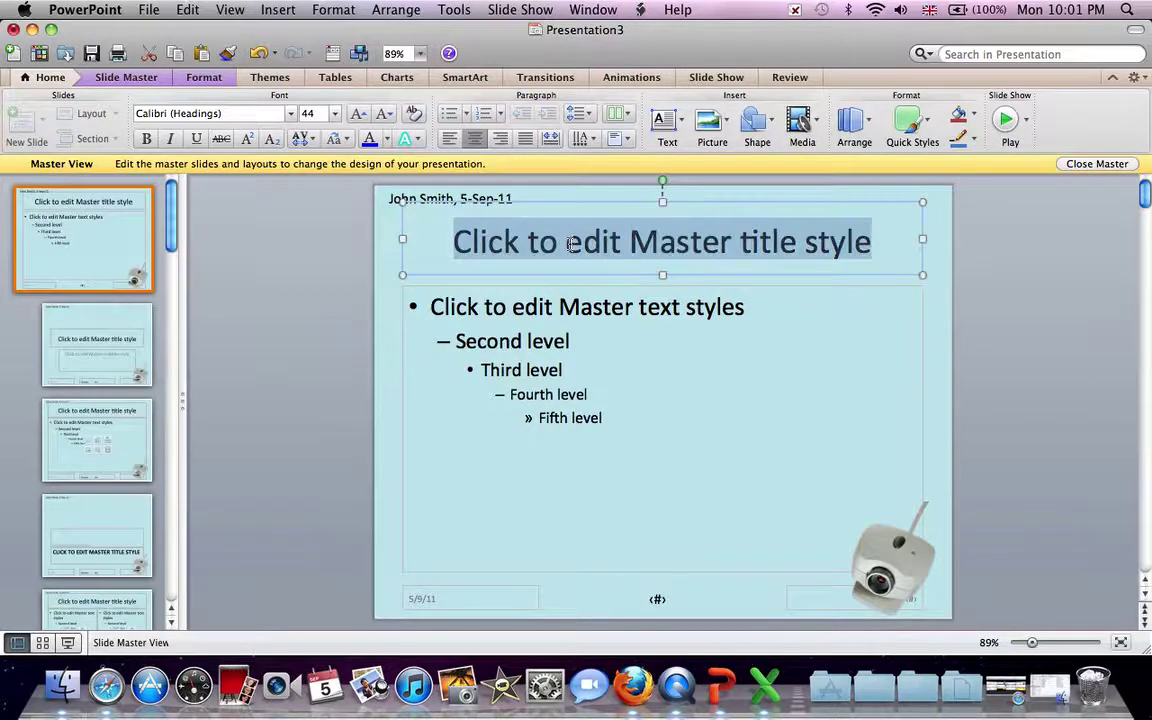
{"action": "left_click", "coordinate": [391, 139]}
{"action": "left_click", "coordinate": [467, 284]}
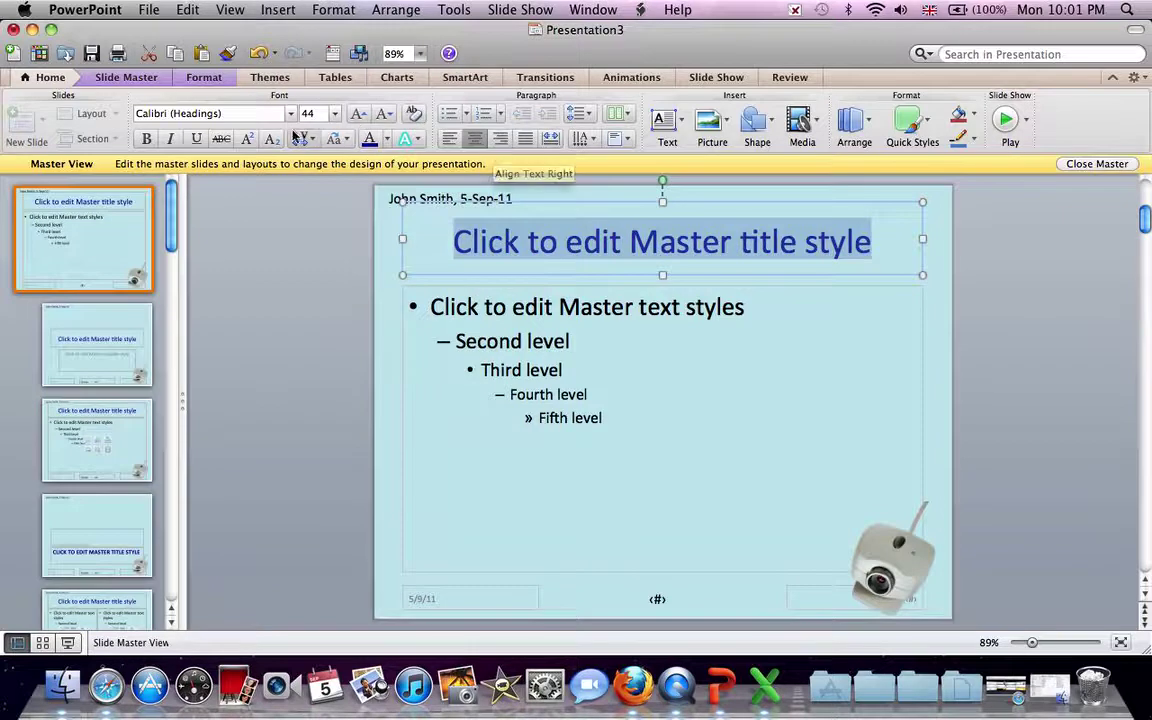
Step: Set the font size of the master title text to 54
{"action": "left_click", "coordinate": [335, 114]}
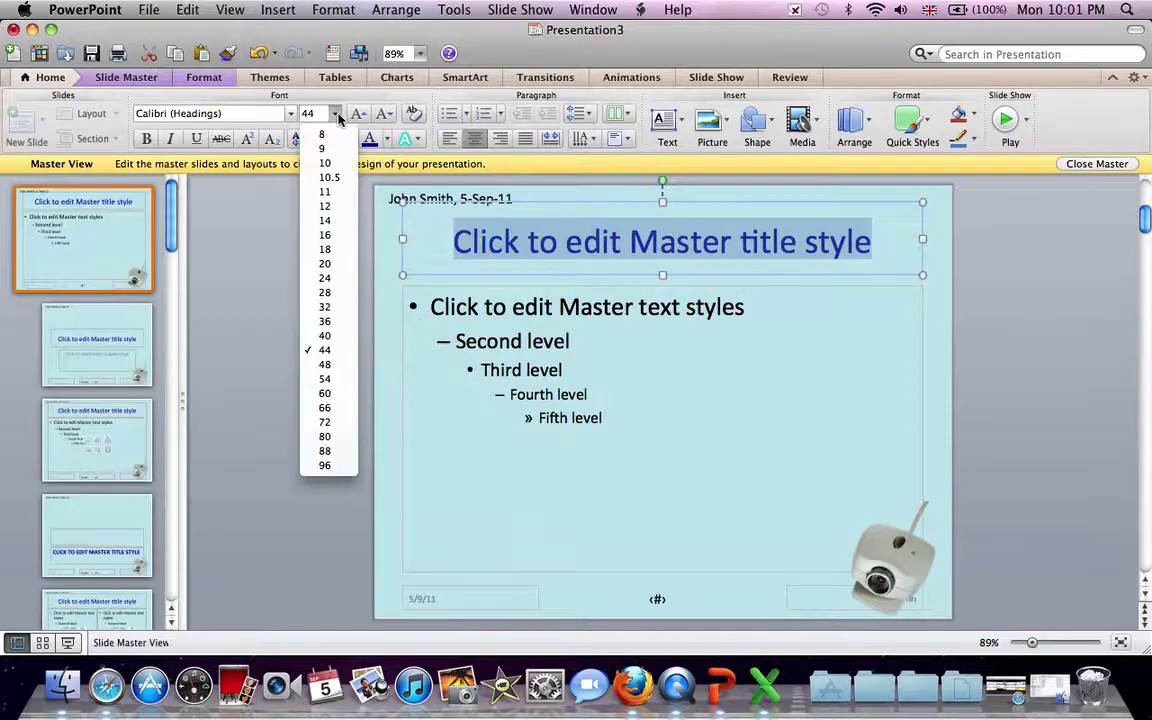
{"action": "left_click", "coordinate": [329, 379]}
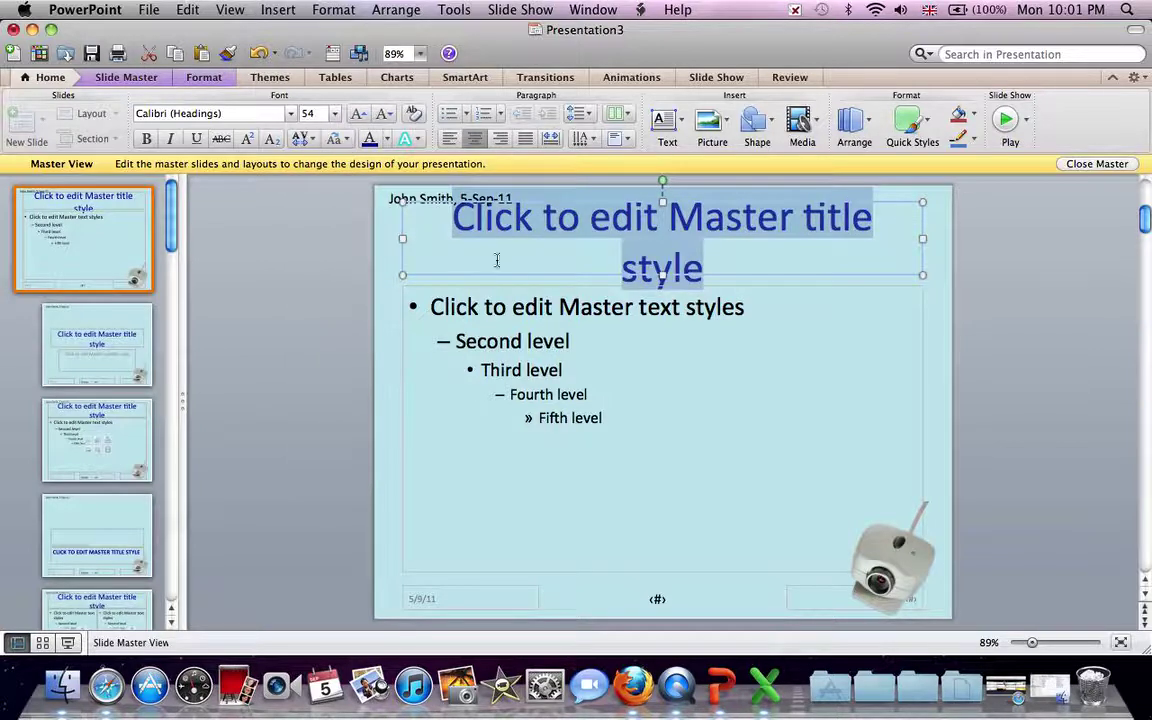
Step: On the title slide layout, make the subtitle text blue, left-aligned and size 40
{"action": "left_click", "coordinate": [134, 323]}
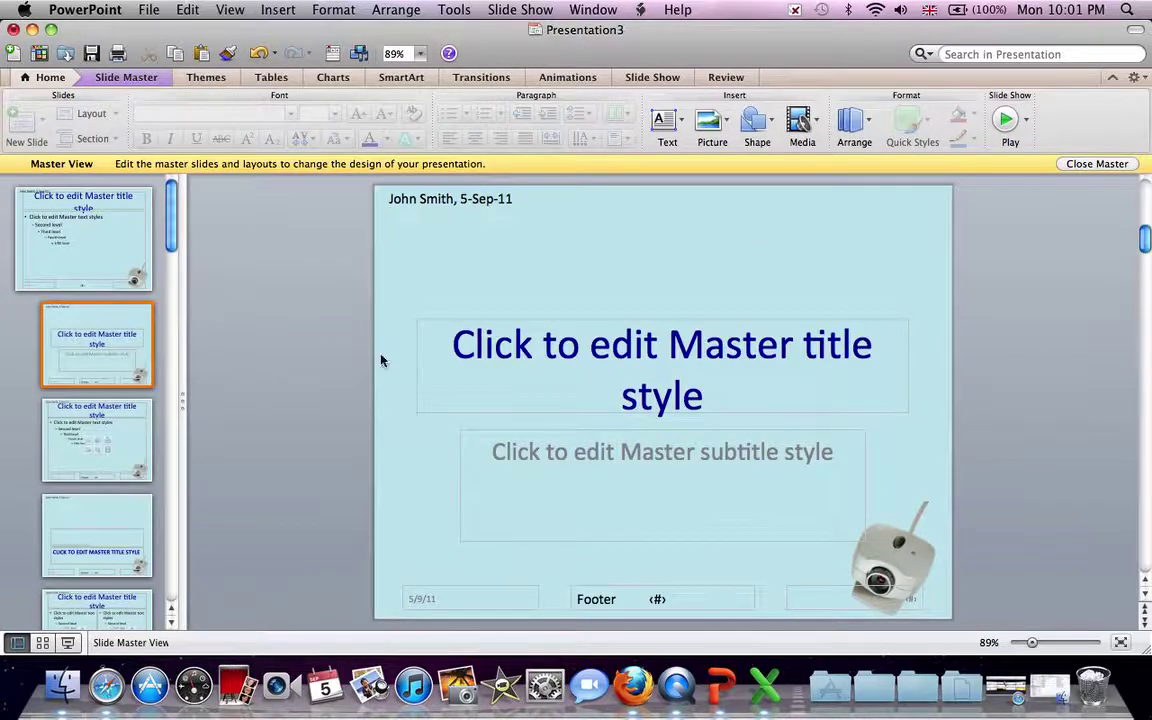
{"action": "triple_click", "coordinate": [563, 455]}
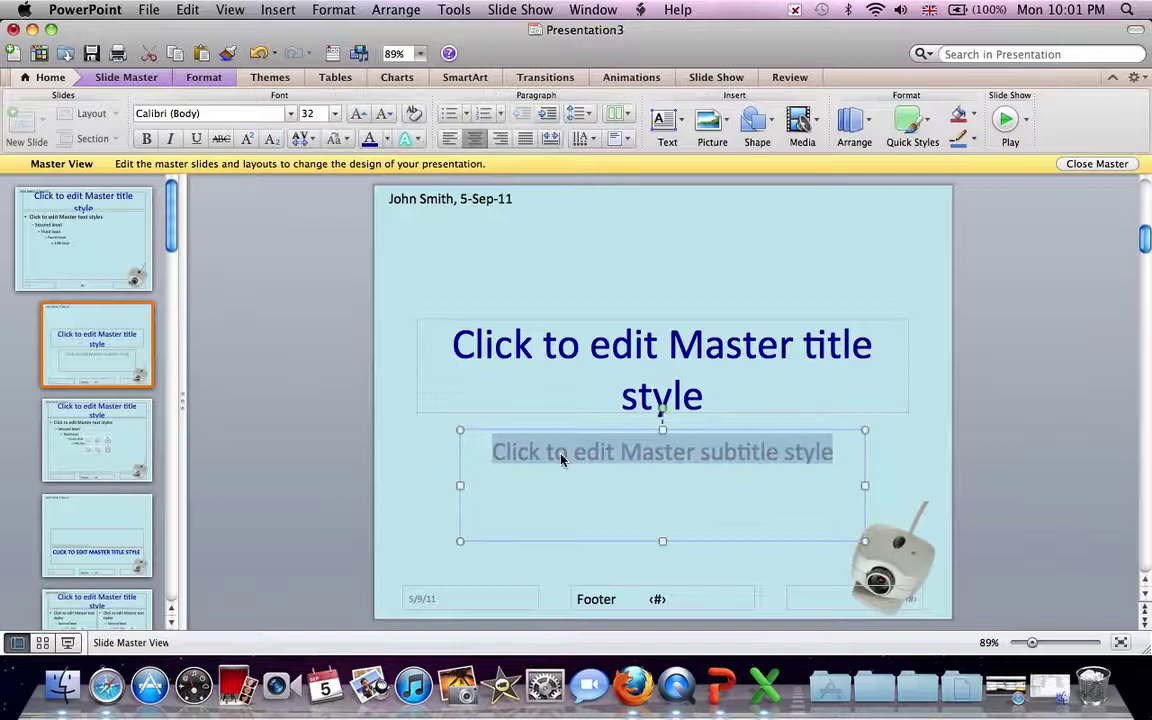
{"action": "left_click", "coordinate": [389, 148]}
{"action": "left_click", "coordinate": [454, 287]}
{"action": "left_click", "coordinate": [449, 142]}
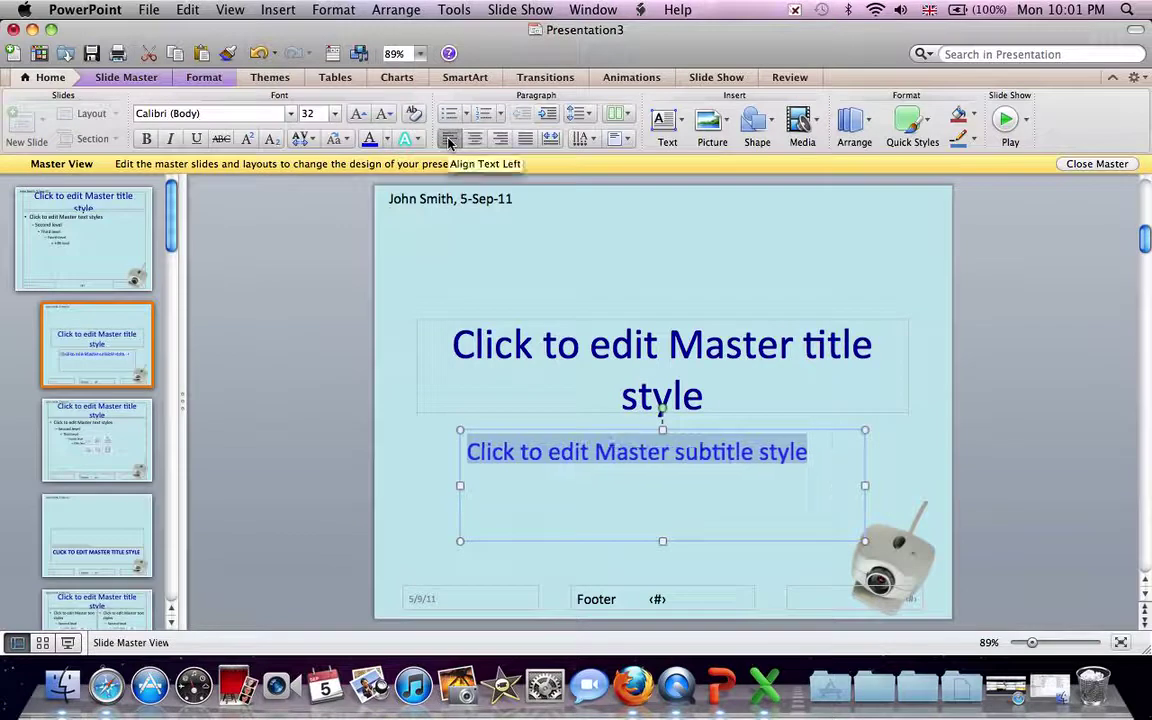
{"action": "left_click", "coordinate": [336, 114]}
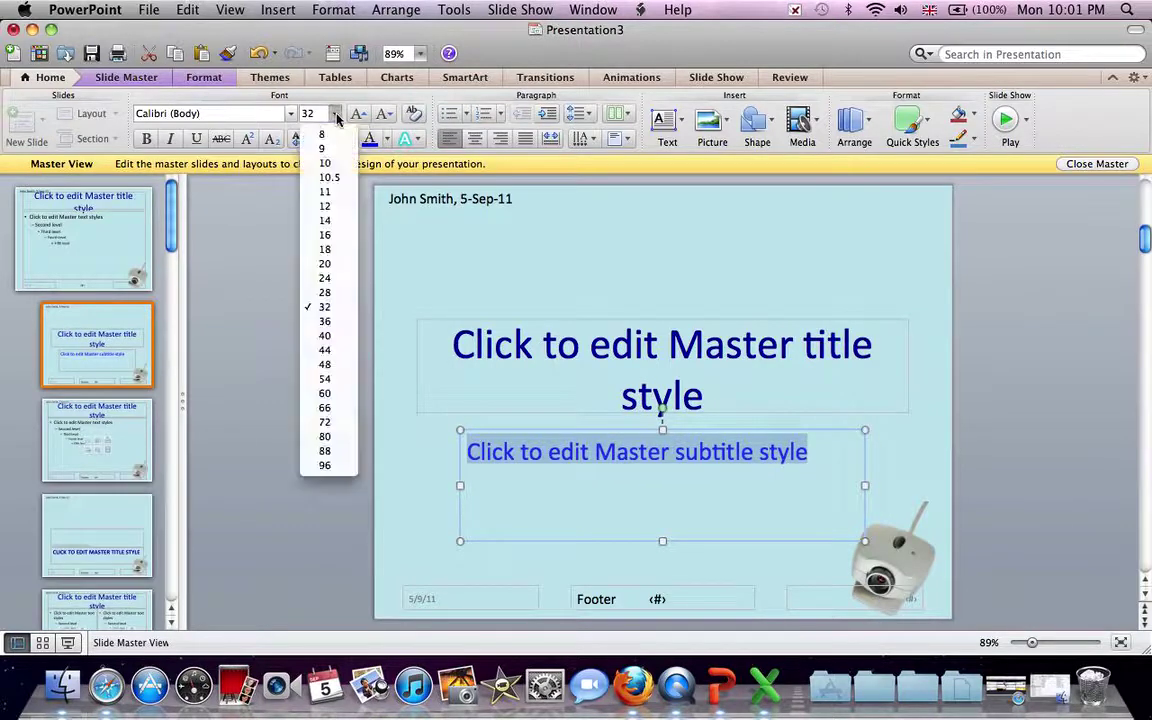
{"action": "left_click", "coordinate": [328, 336]}
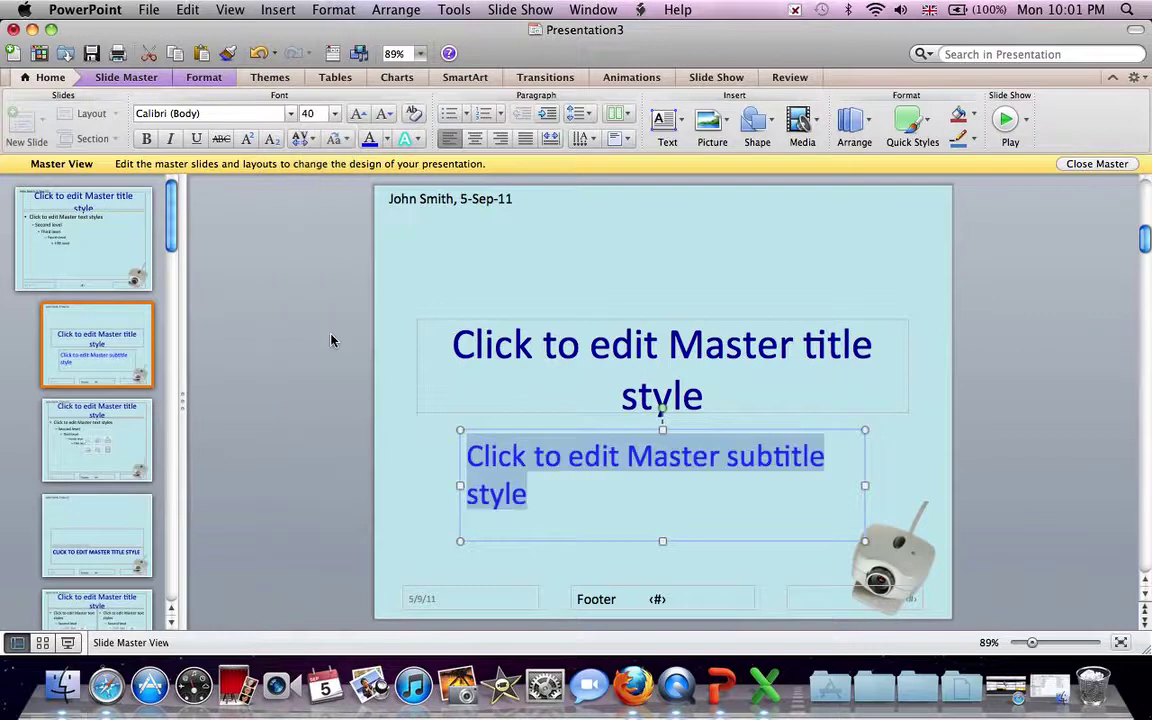
Step: On the main slide master, format the first-level body text in blue at font size 20
{"action": "left_click", "coordinate": [99, 243]}
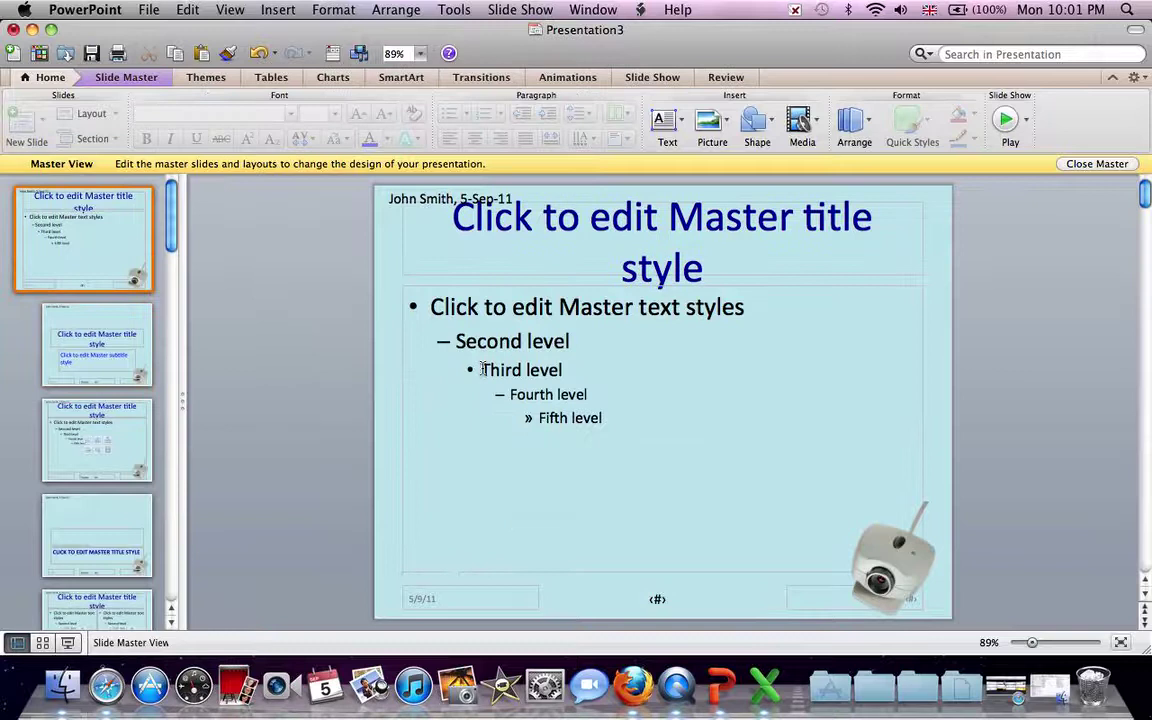
{"action": "left_click", "coordinate": [441, 307]}
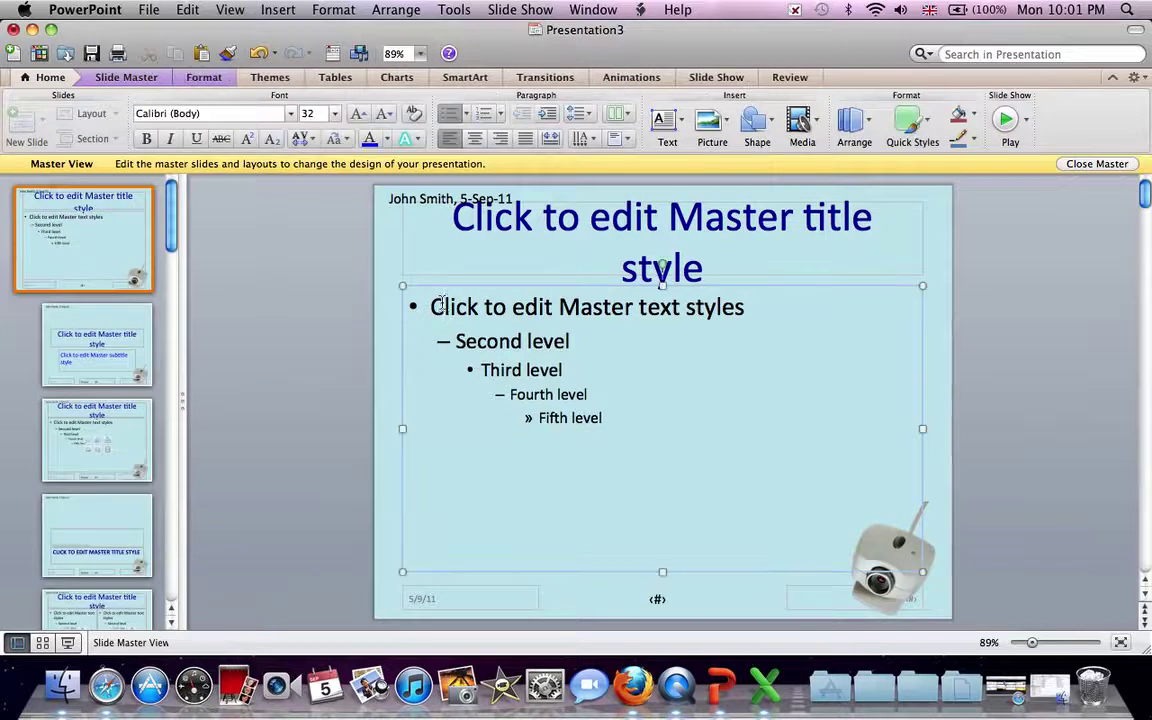
{"action": "double_click", "coordinate": [469, 307]}
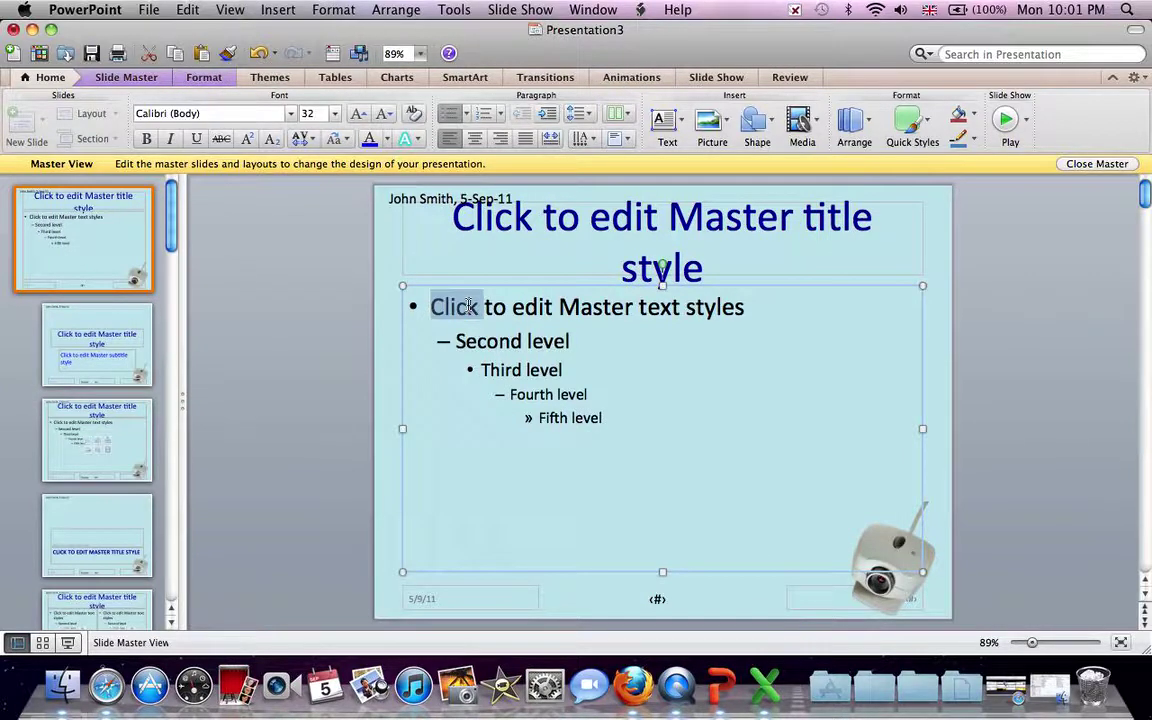
{"action": "triple_click", "coordinate": [469, 307]}
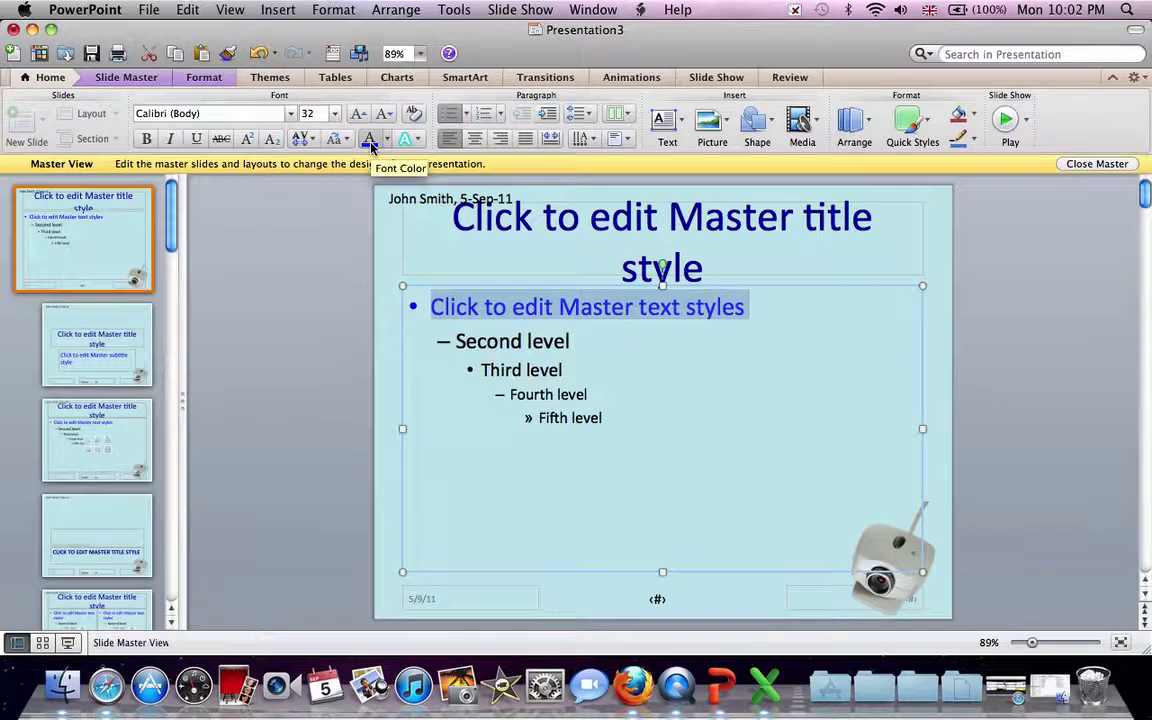
{"action": "left_click", "coordinate": [335, 113]}
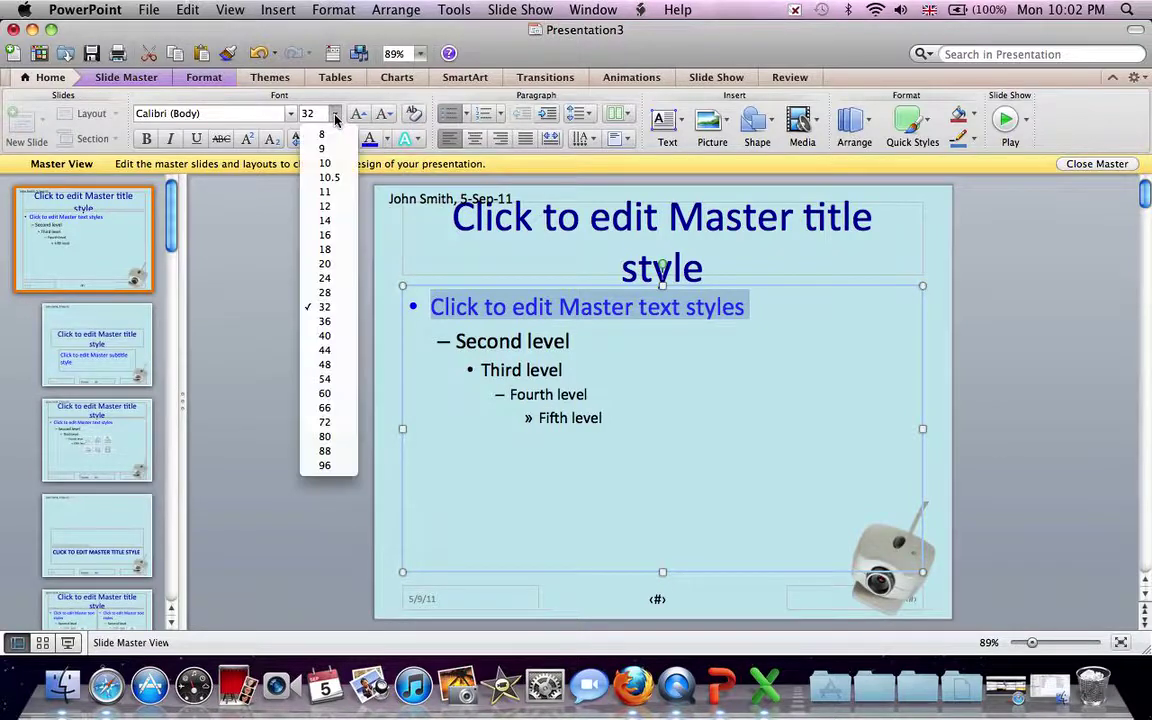
{"action": "left_click", "coordinate": [325, 264]}
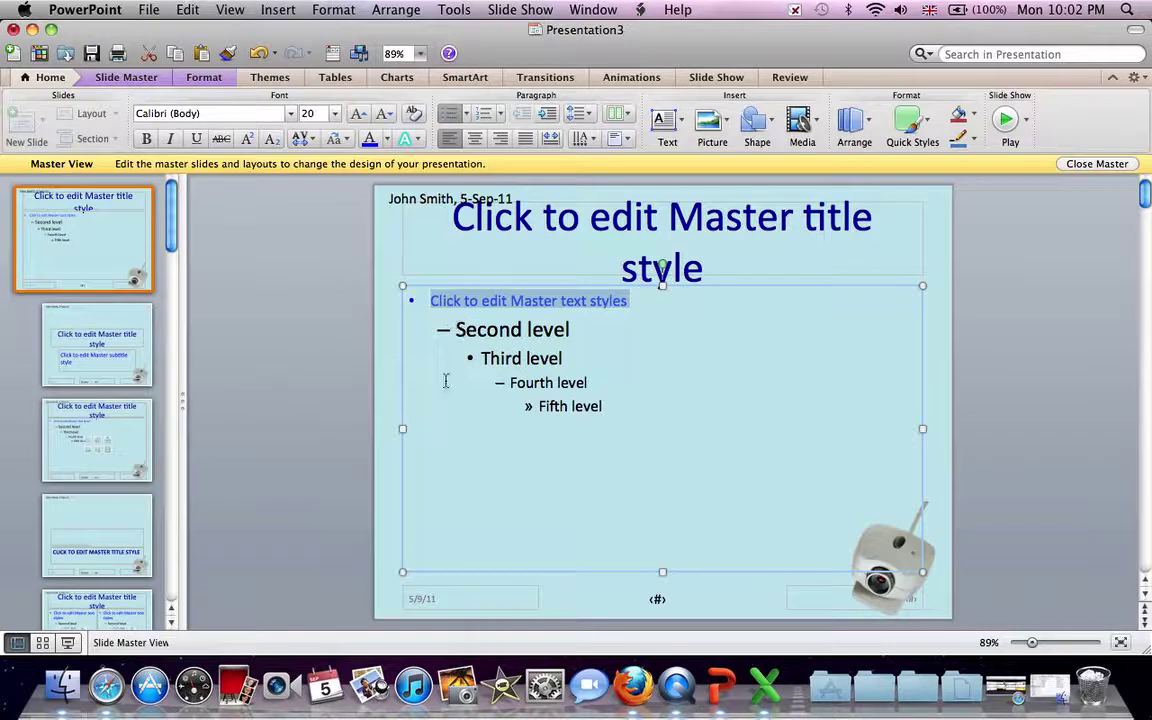
Step: Close the master view and give slide 1 the title "Dygitell" and the subtitle "Suppliers of quality cameras"
{"action": "left_click", "coordinate": [1095, 165]}
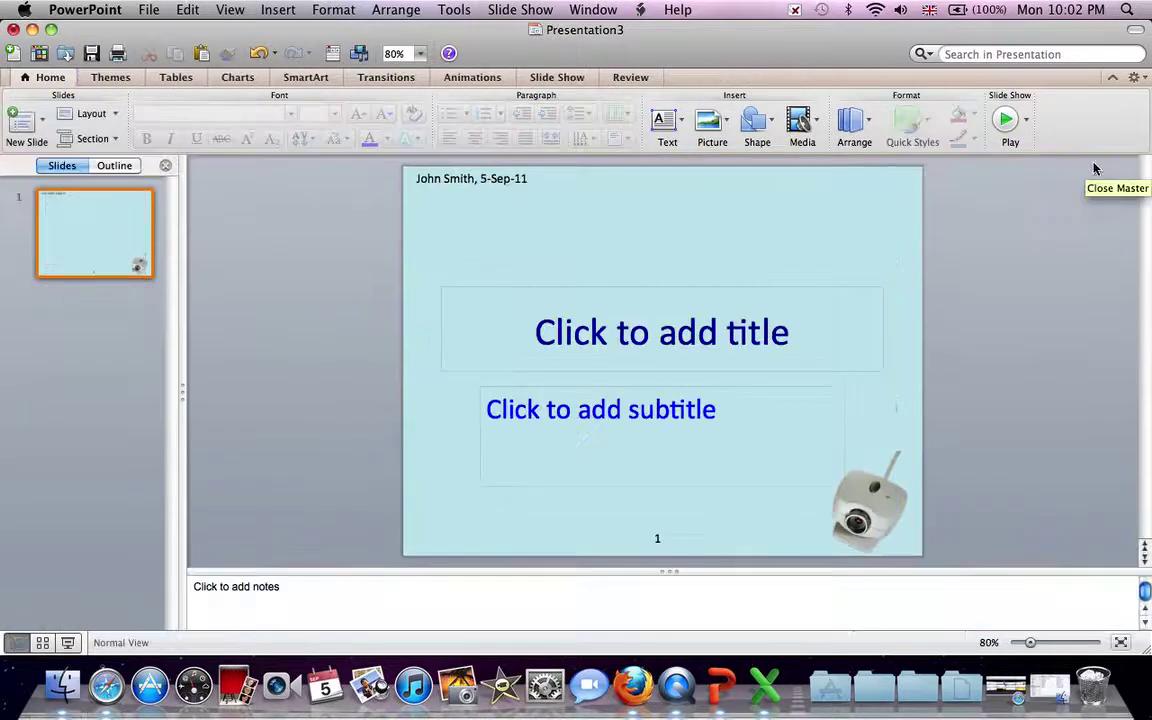
{"action": "left_click", "coordinate": [676, 348]}
{"action": "type", "text": "Dy"}
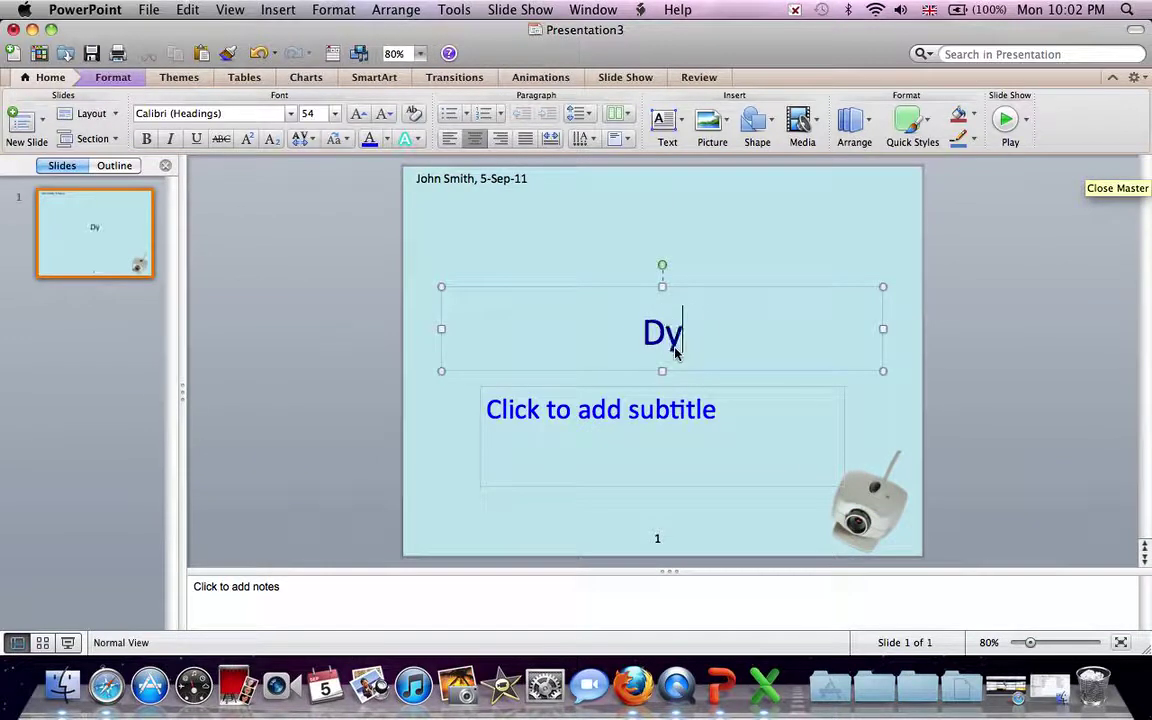
{"action": "type", "text": "gitell"}
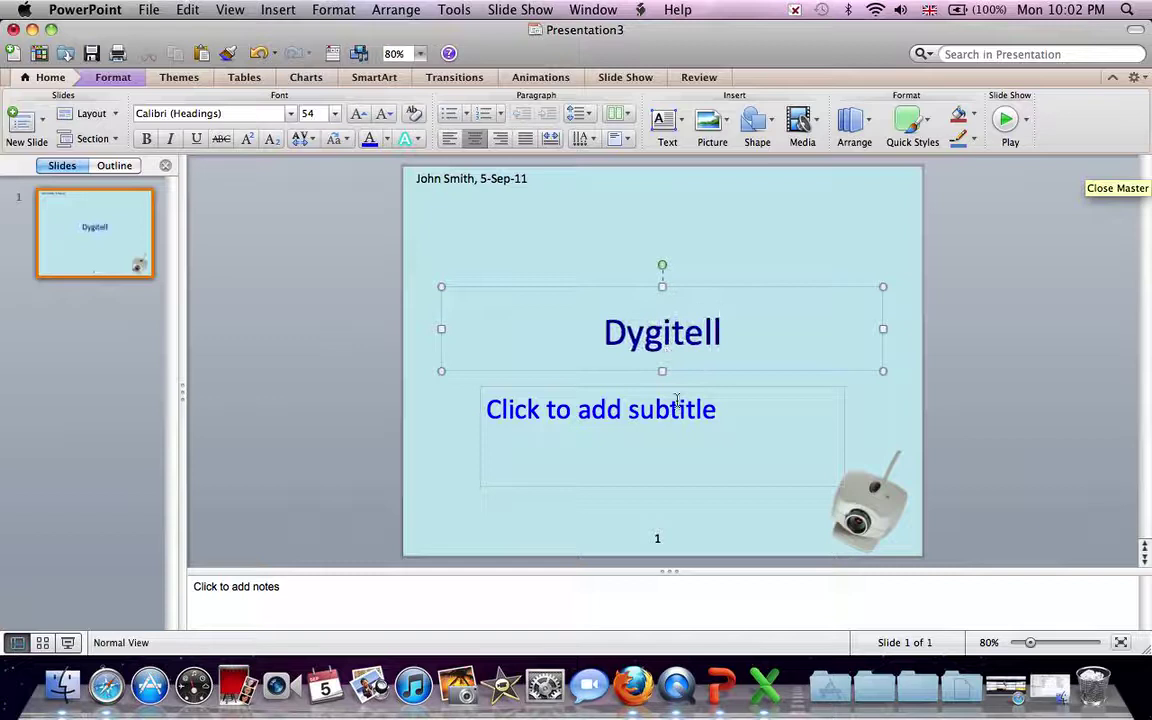
{"action": "left_click", "coordinate": [677, 406]}
{"action": "type", "text": "Suppl"}
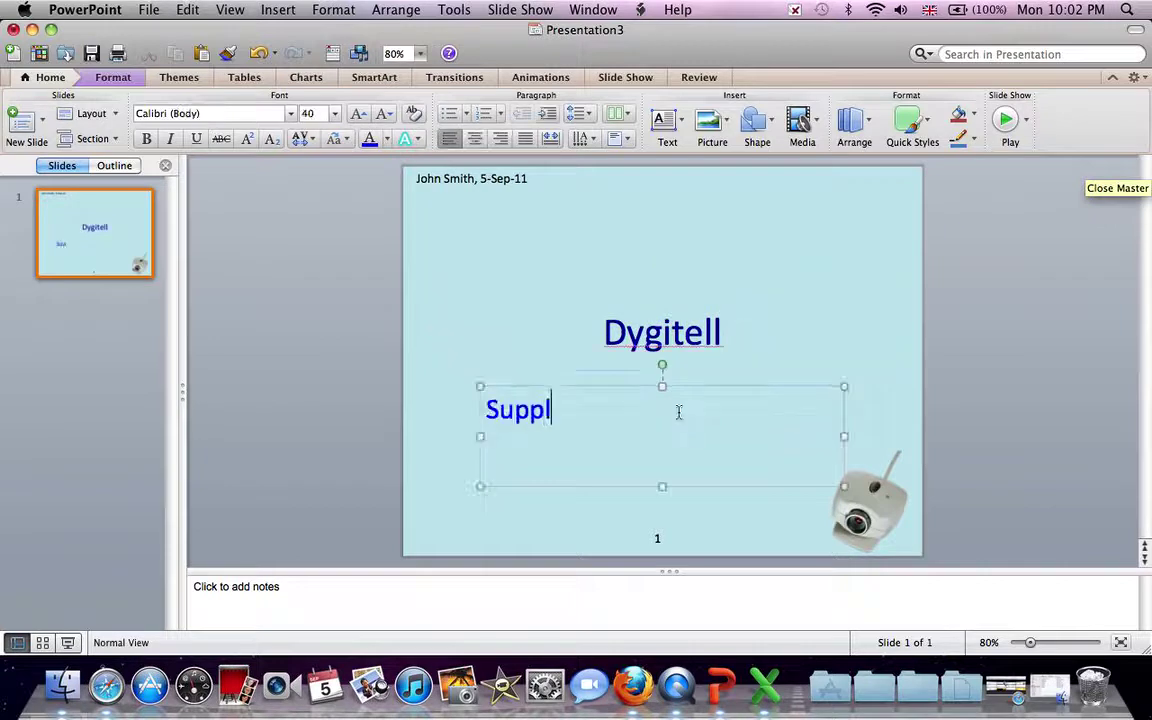
{"action": "type", "text": "iers of quali"}
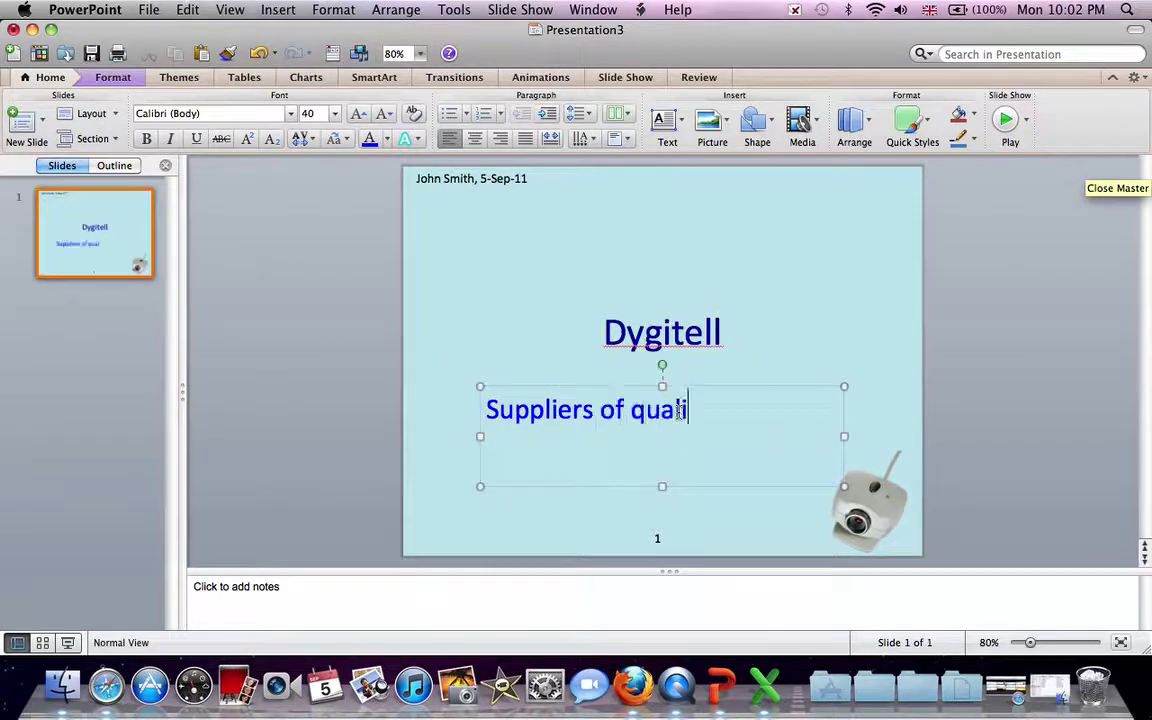
{"action": "type", "text": "ty cameras"}
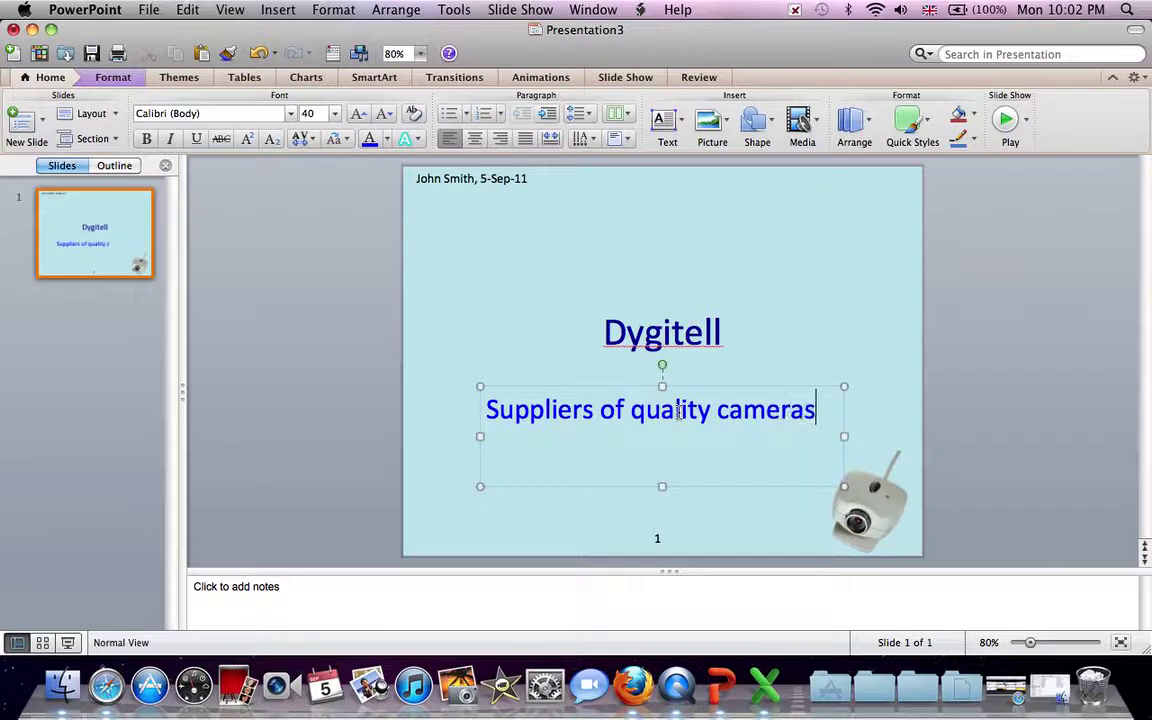
Step: Add the speaker note "Introduce yourself and your role within the company." to slide 1
{"action": "left_click", "coordinate": [281, 604]}
{"action": "type", "text": "Introd"}
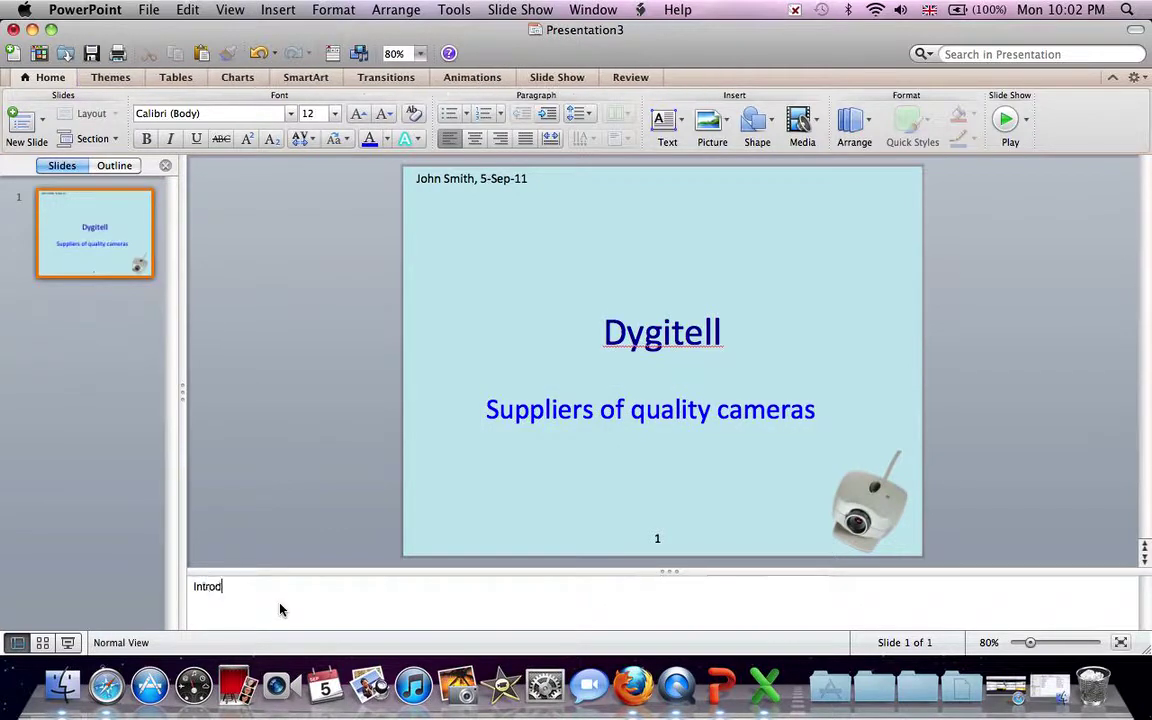
{"action": "type", "text": "uce your "}
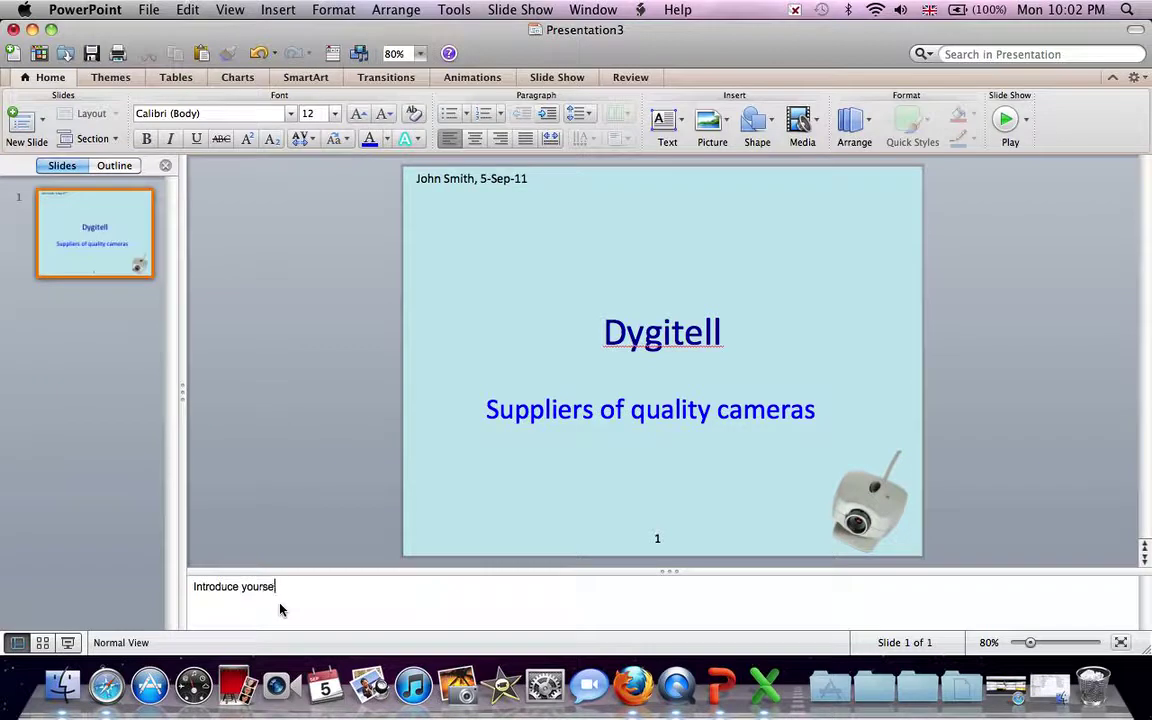
{"action": "type", "text": "self and your role within the company."}
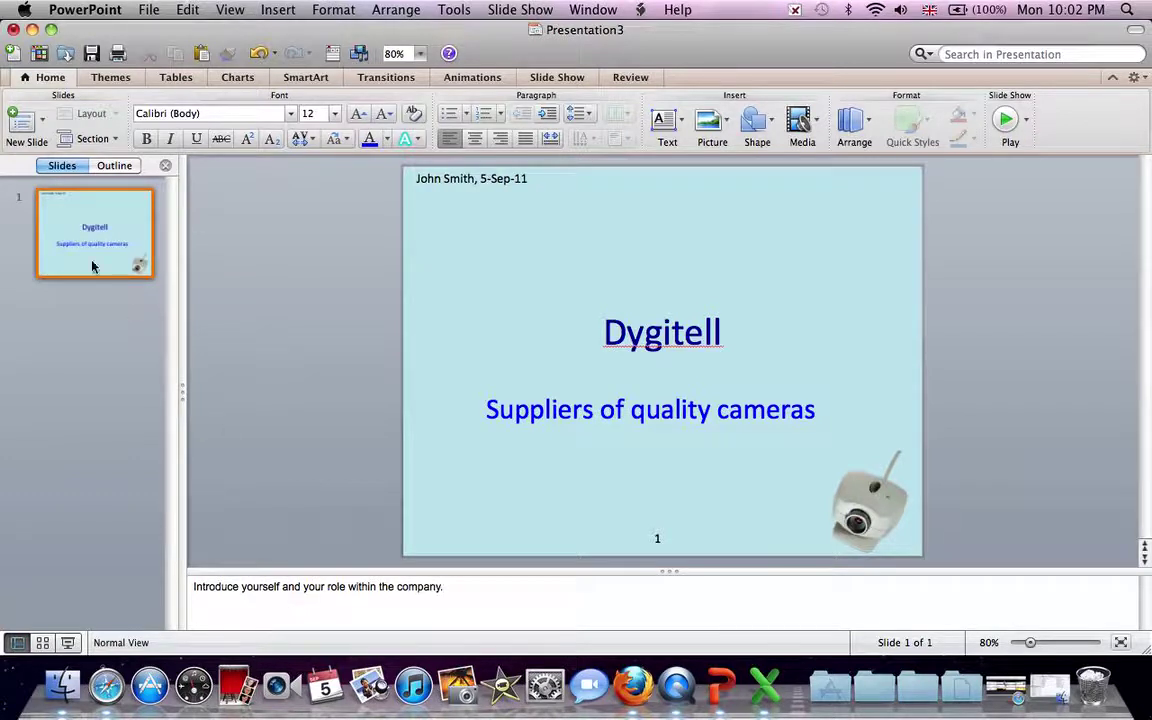
Step: Add a new slide after slide 1 and title it "Price of cameras for Experts"
{"action": "left_click", "coordinate": [22, 127]}
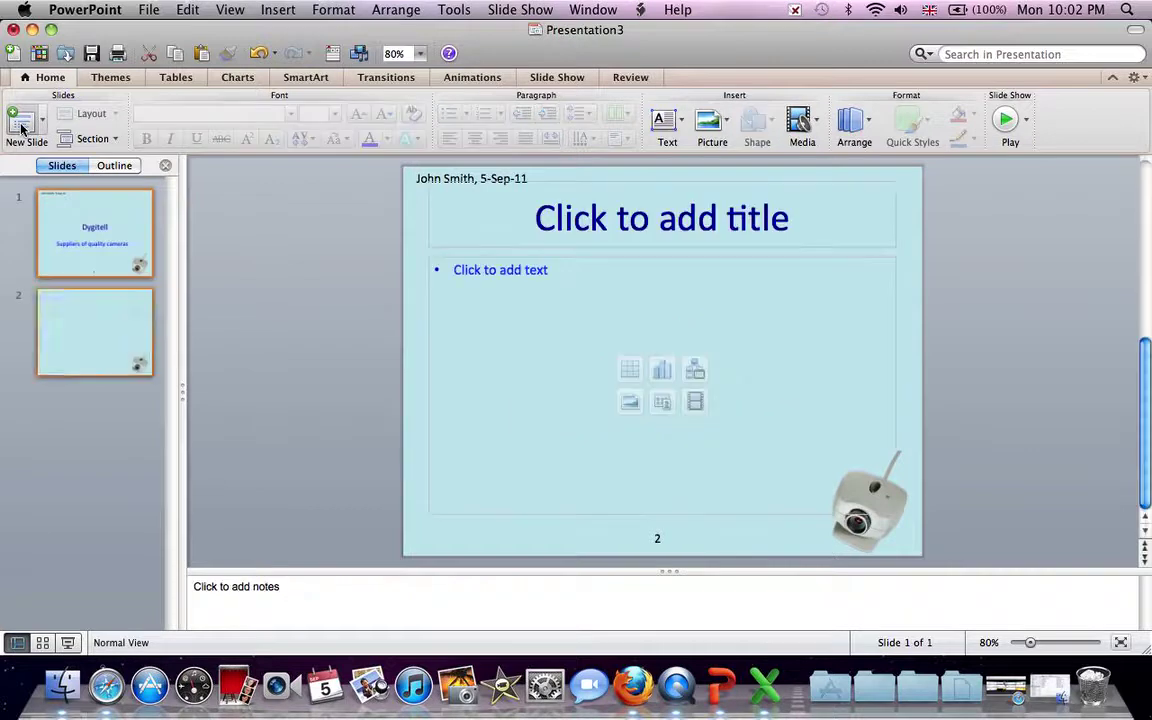
{"action": "left_click", "coordinate": [576, 210]}
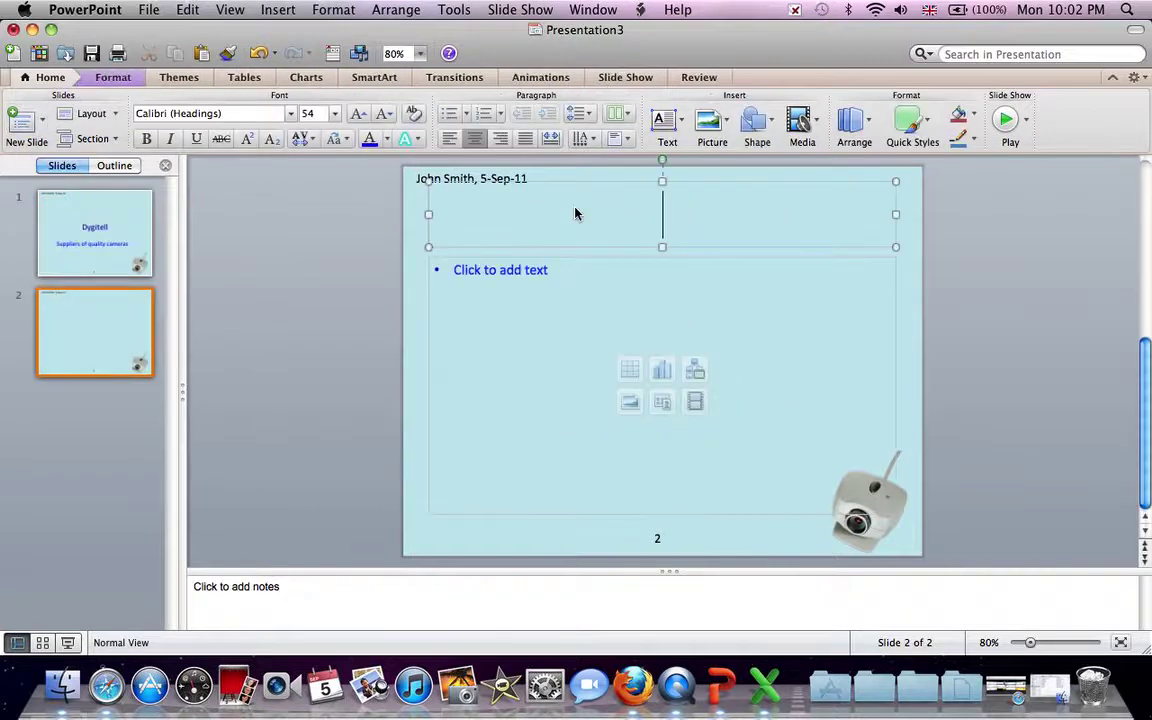
{"action": "type", "text": "Price of"}
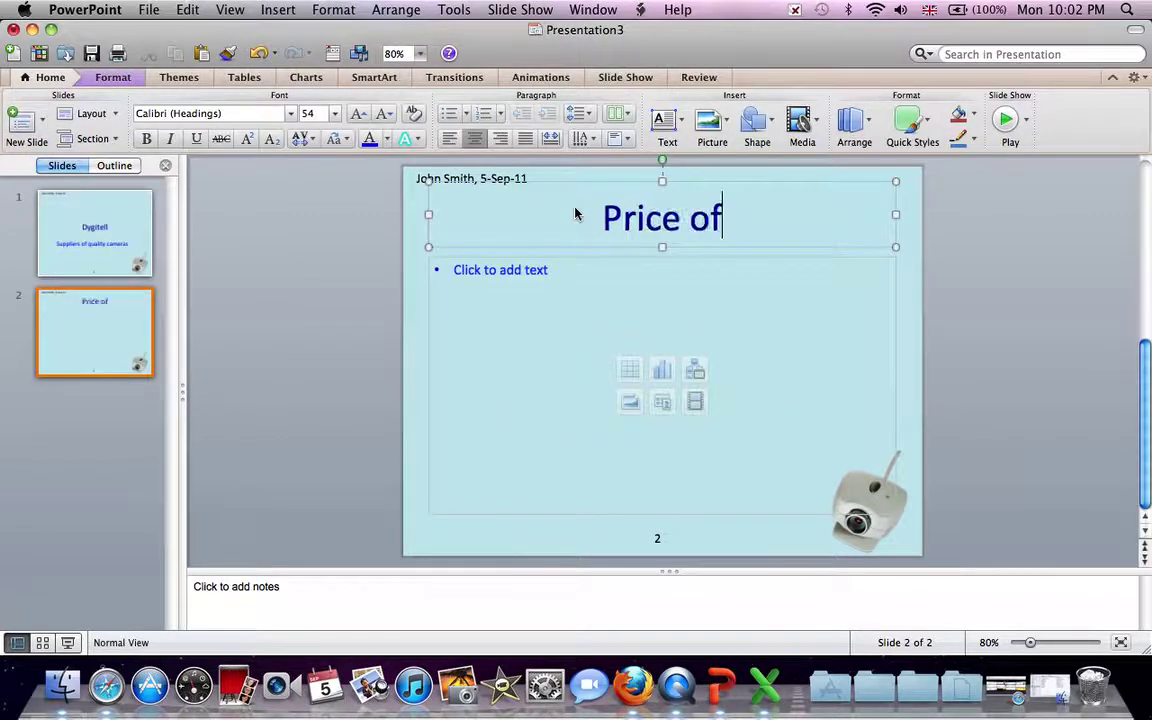
{"action": "type", "text": " cameras for Experts"}
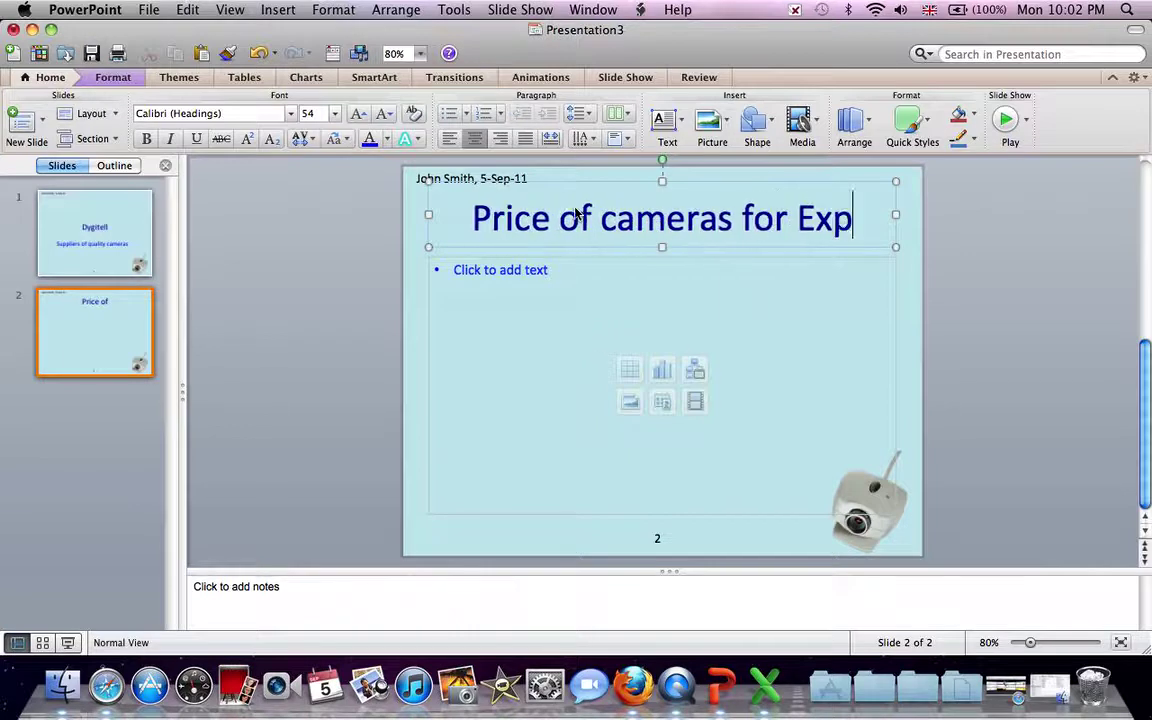
Step: Enter the bullet list Fuji, Nikon, Olypus, Sony and Toshiba in the body of slide 2
{"action": "left_click", "coordinate": [505, 278]}
{"action": "type", "text": "Fu"}
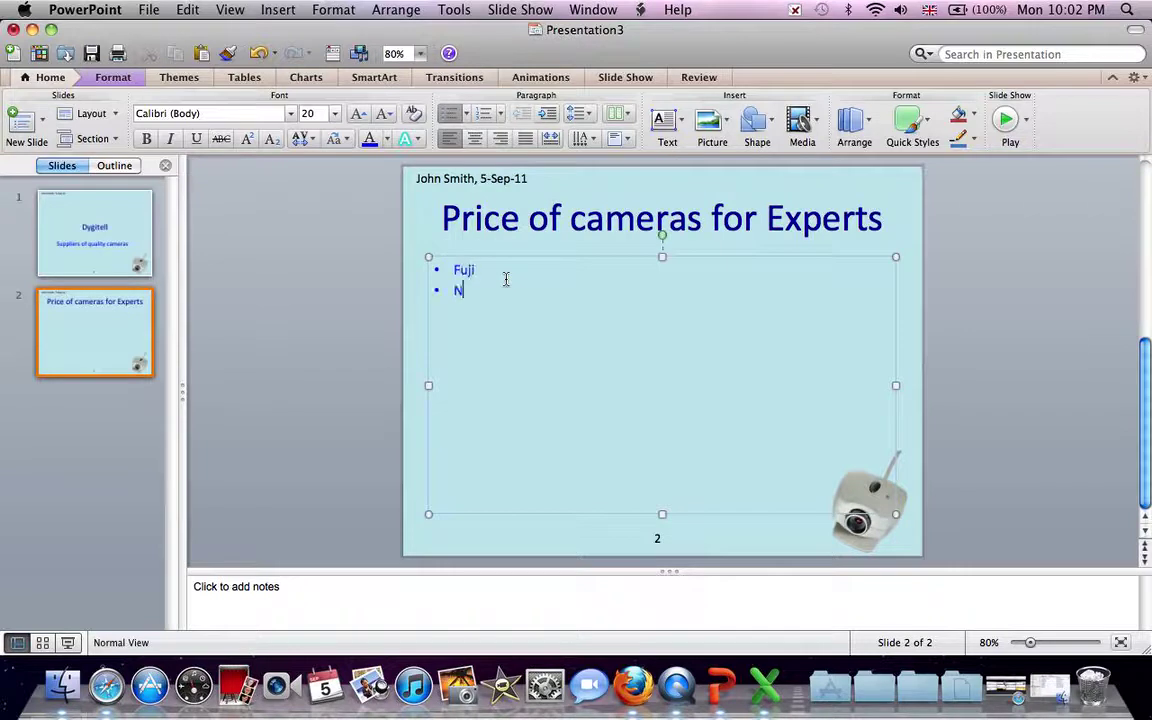
{"action": "type", "text": "ji Nikon"}
{"action": "key", "text": "Return"}
{"action": "type", "text": "Olypus"}
{"action": "key", "text": "Return"}
{"action": "type", "text": "Sony "}
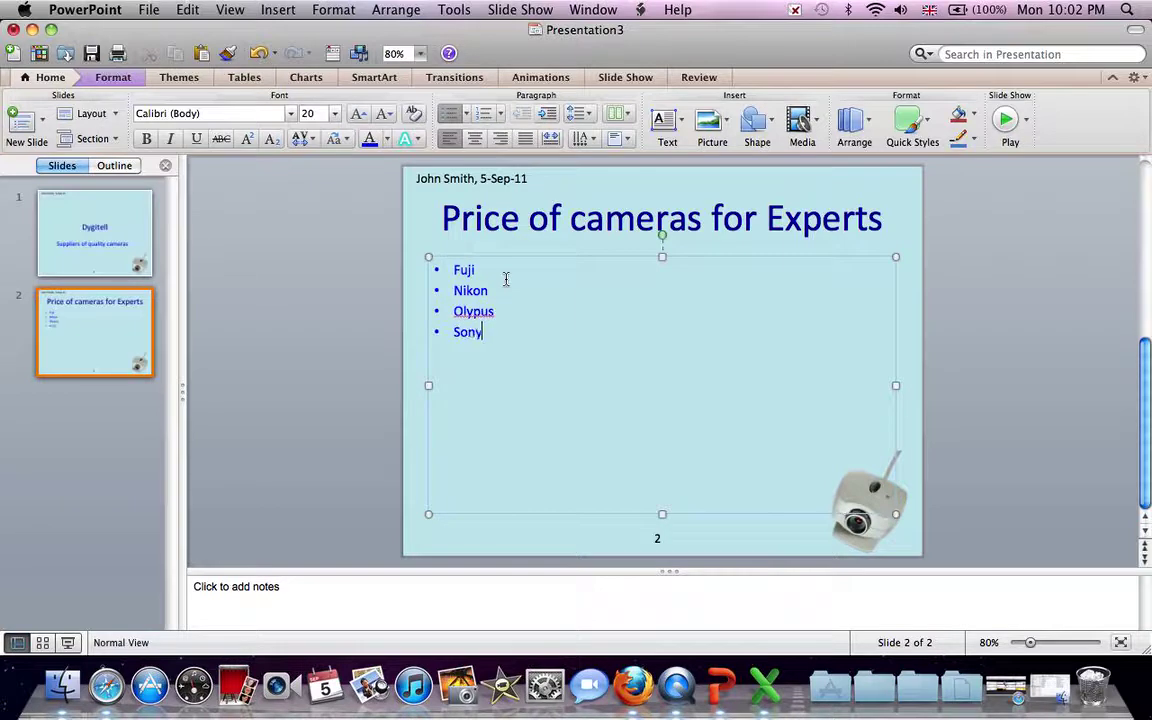
{"action": "type", "text": "Toshiba"}
Step: Narrow the bullet list placeholder from its left edge so it fills only the right side of slide 2
{"action": "left_click", "coordinate": [427, 386]}
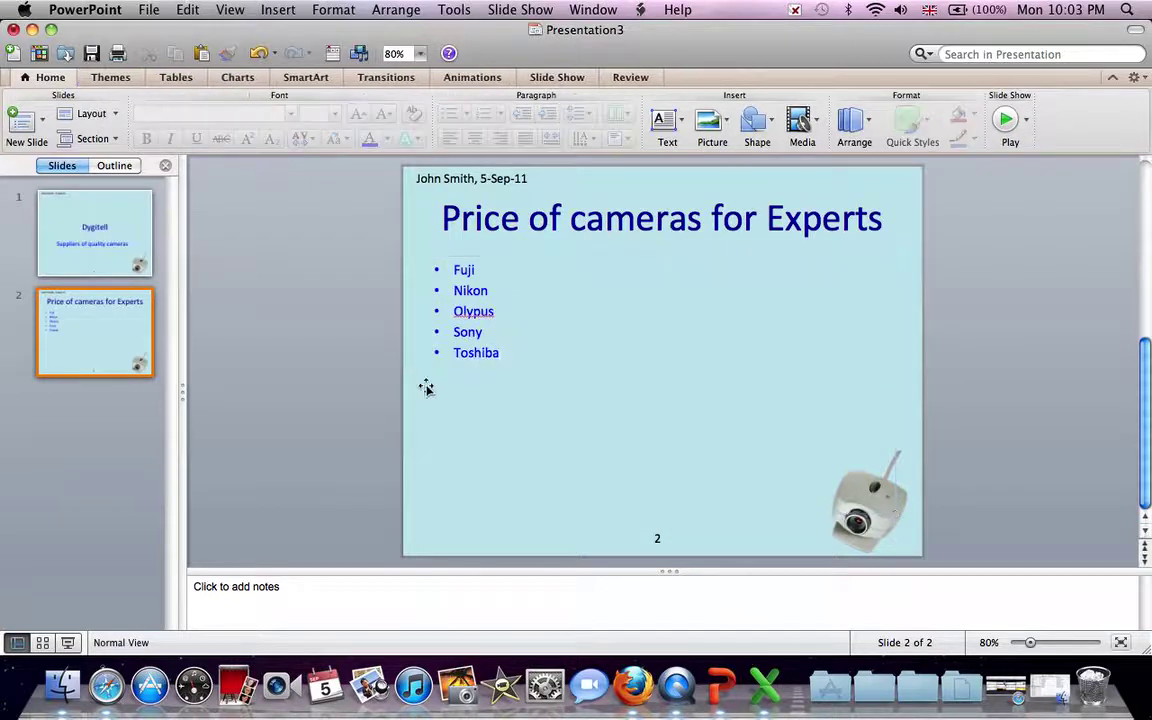
{"action": "left_click", "coordinate": [427, 386]}
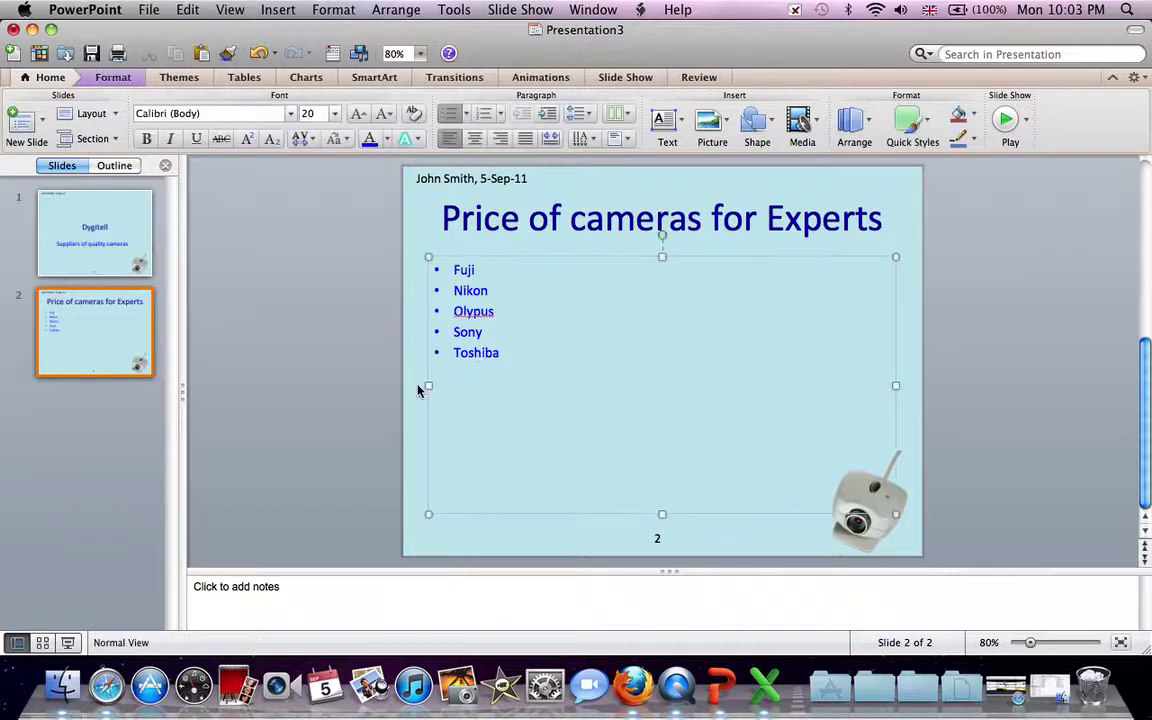
{"action": "left_click_drag", "start_coordinate": [427, 386], "coordinate": [756, 395]}
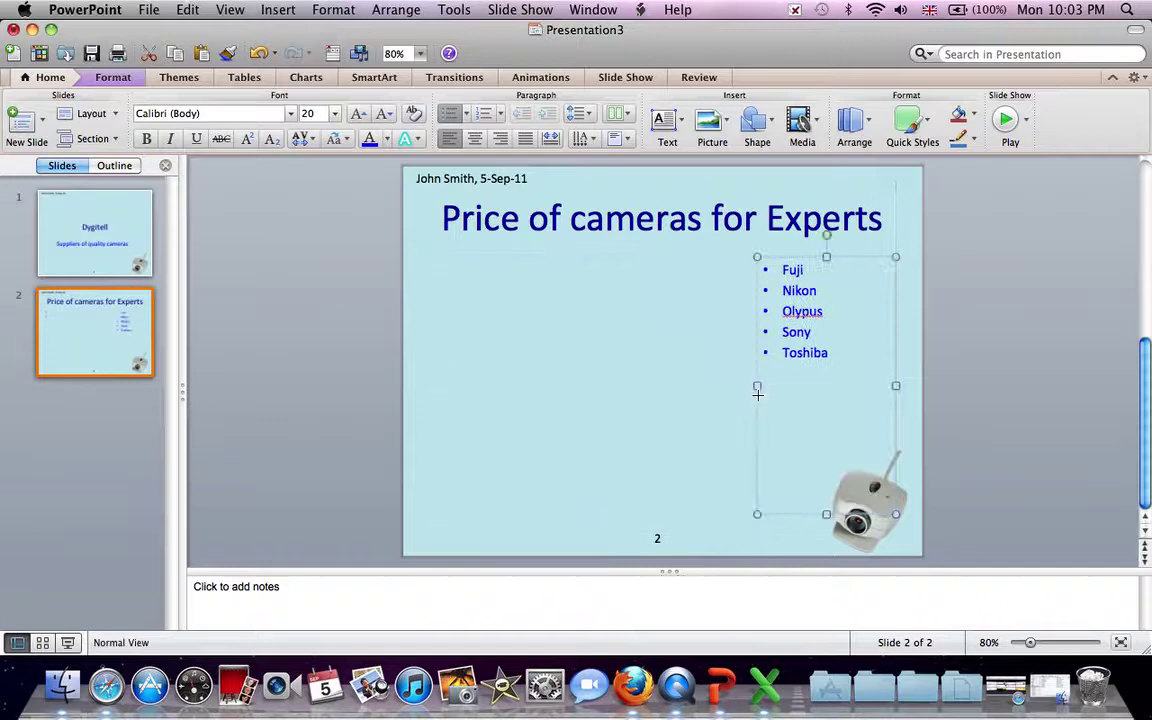
{"action": "left_click", "coordinate": [623, 347]}
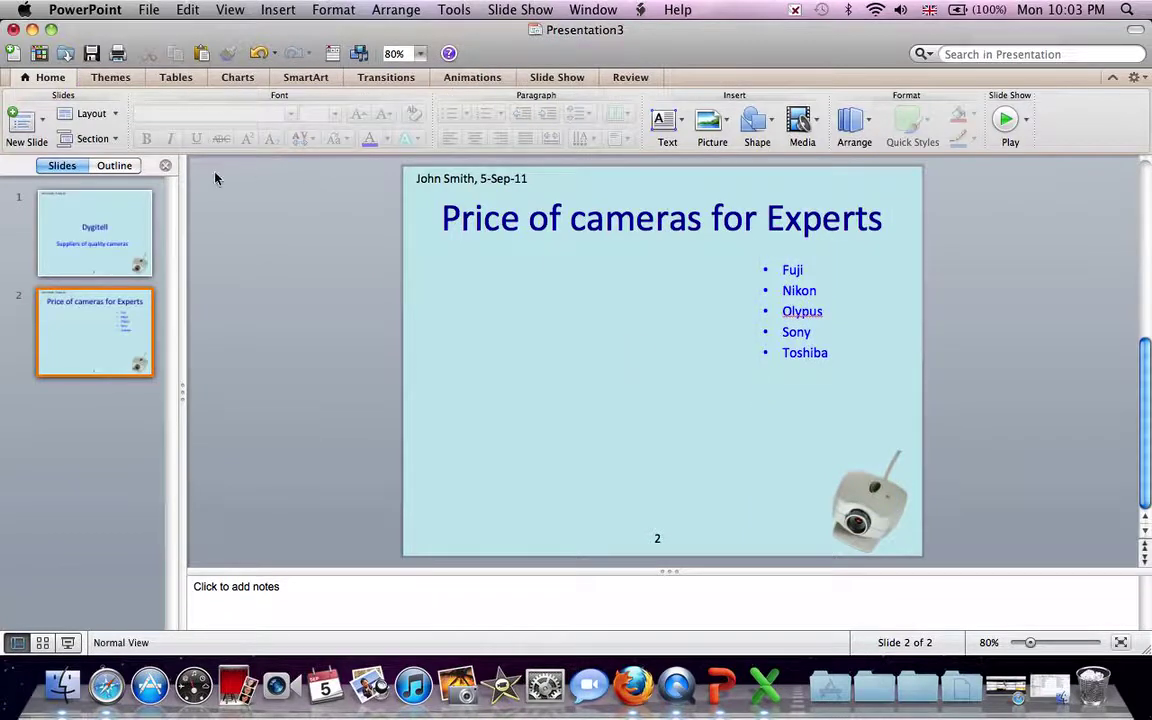
Step: Insert a 2-D Clustered Column chart on slide 2
{"action": "left_click", "coordinate": [237, 80]}
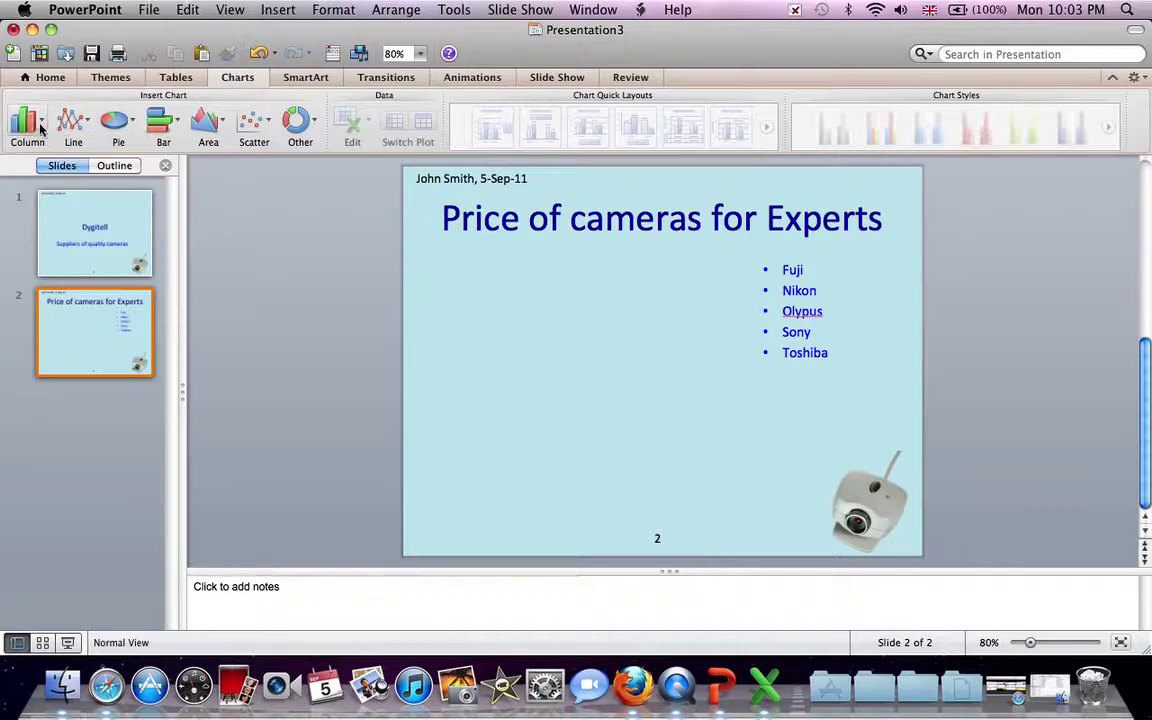
{"action": "left_click", "coordinate": [40, 127]}
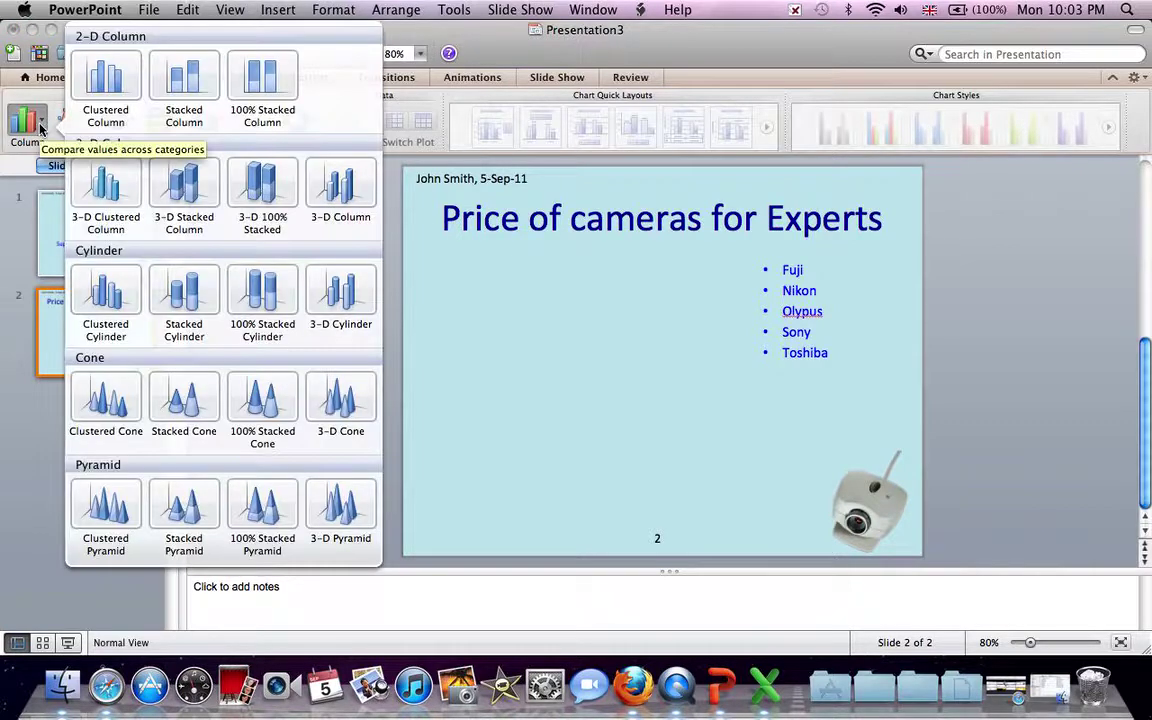
{"action": "left_click", "coordinate": [108, 84]}
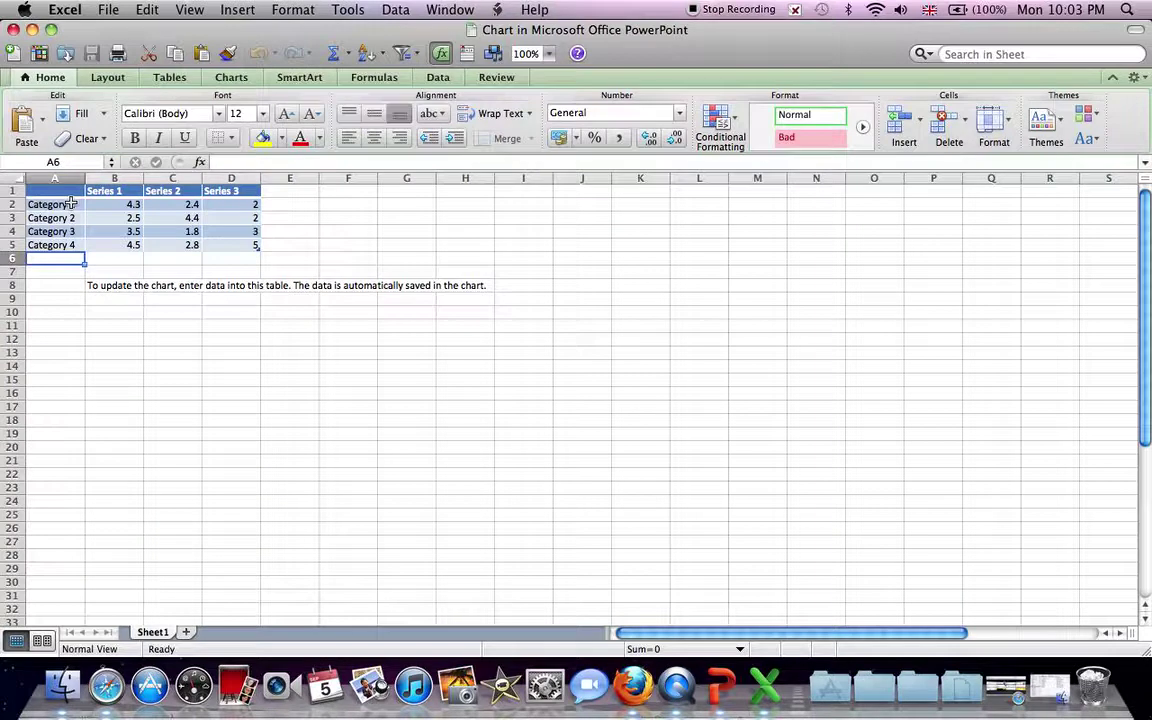
Step: Head column A of the chart data "Product" and enter Fuji, ikon, Olympus, Sony and Toshiba in A2 to A6
{"action": "left_click", "coordinate": [69, 190]}
{"action": "type", "text": "Pro"}
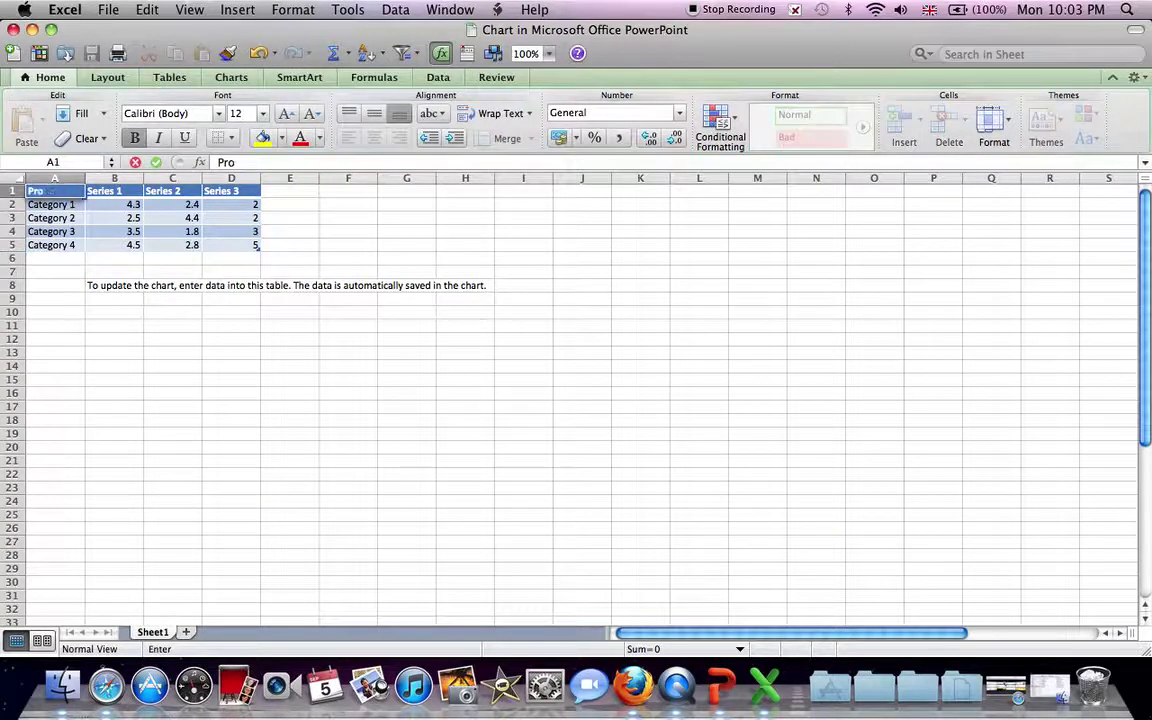
{"action": "type", "text": "duct"}
{"action": "key", "text": "Return"}
{"action": "type", "text": "Fuji"}
{"action": "key", "text": "Return"}
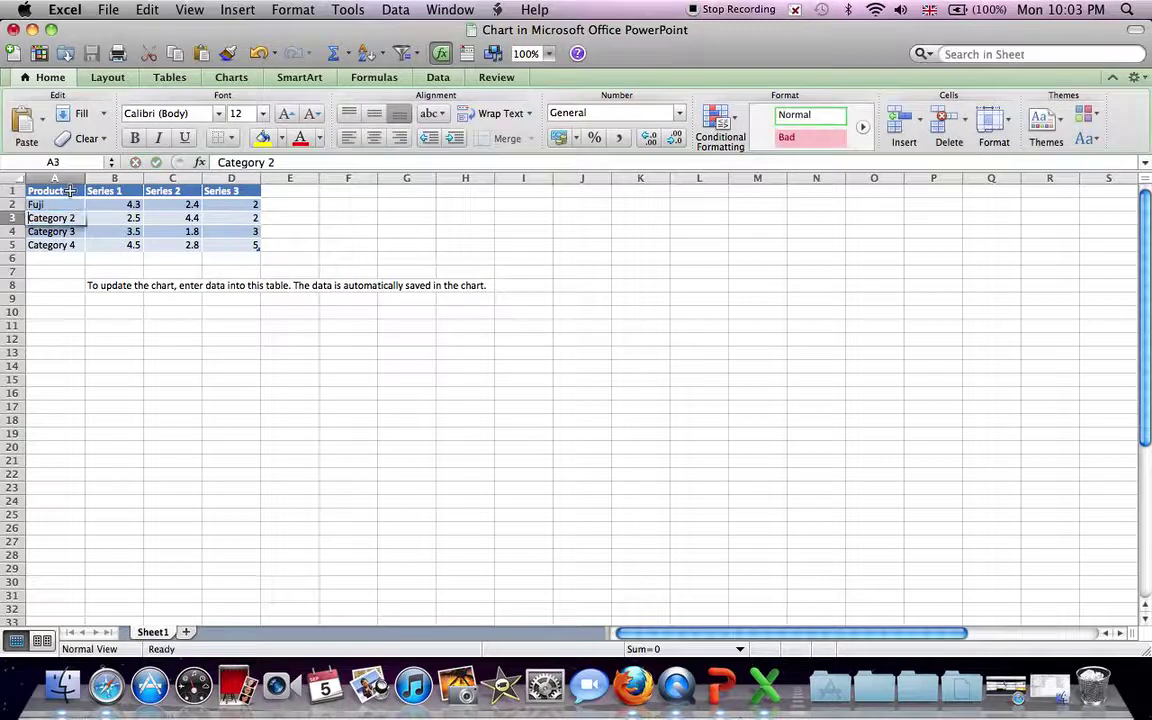
{"action": "type", "text": "ikon"}
{"action": "key", "text": "Return"}
{"action": "type", "text": "Oly"}
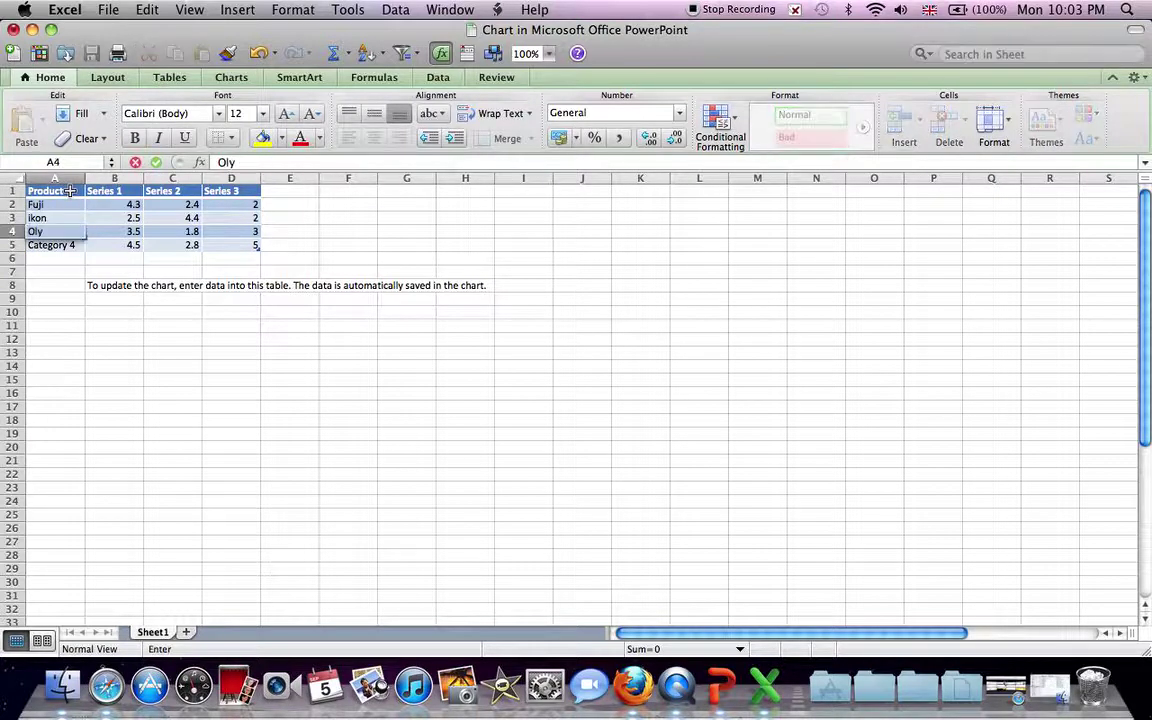
{"action": "type", "text": "mpus"}
{"action": "key", "text": "Return"}
{"action": "type", "text": "So"}
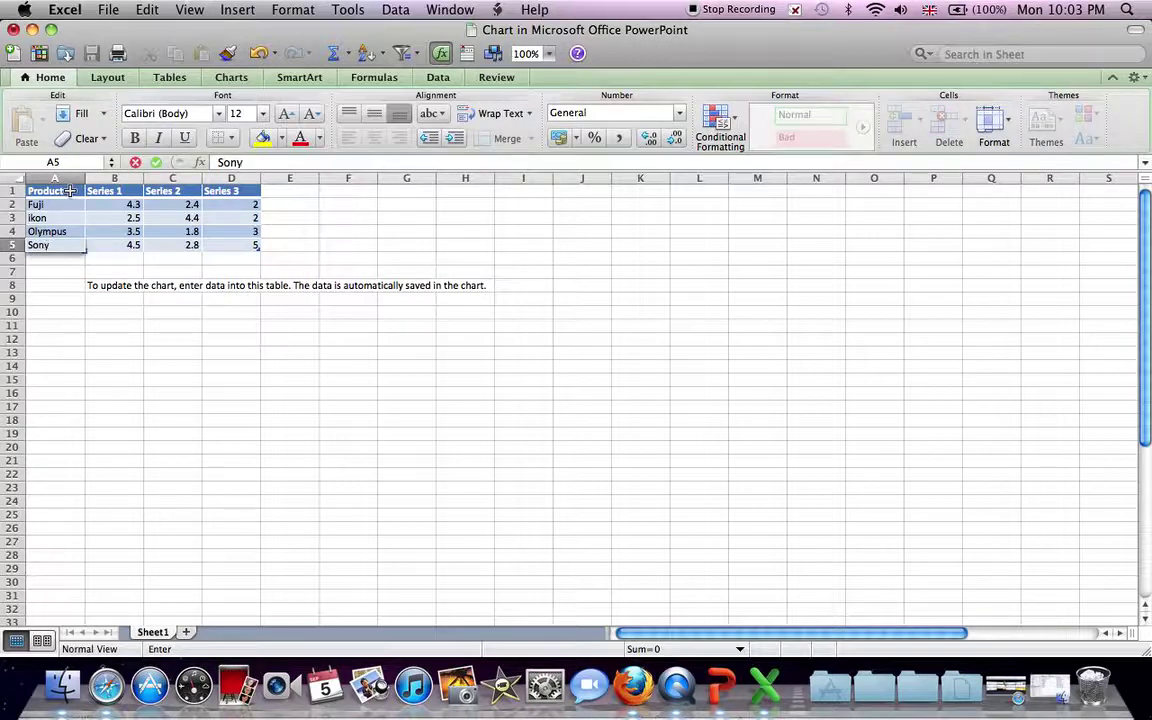
{"action": "type", "text": "ny"}
{"action": "key", "text": "Return"}
{"action": "type", "text": "Toshiba"}
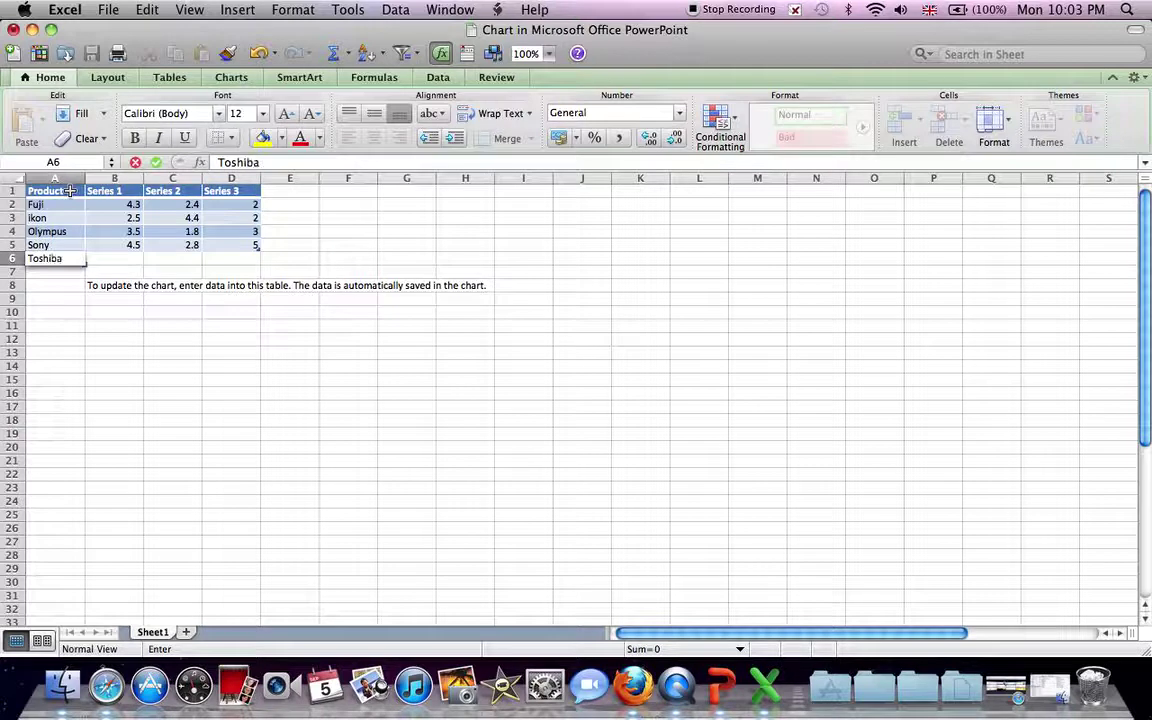
{"action": "key", "text": "Return"}
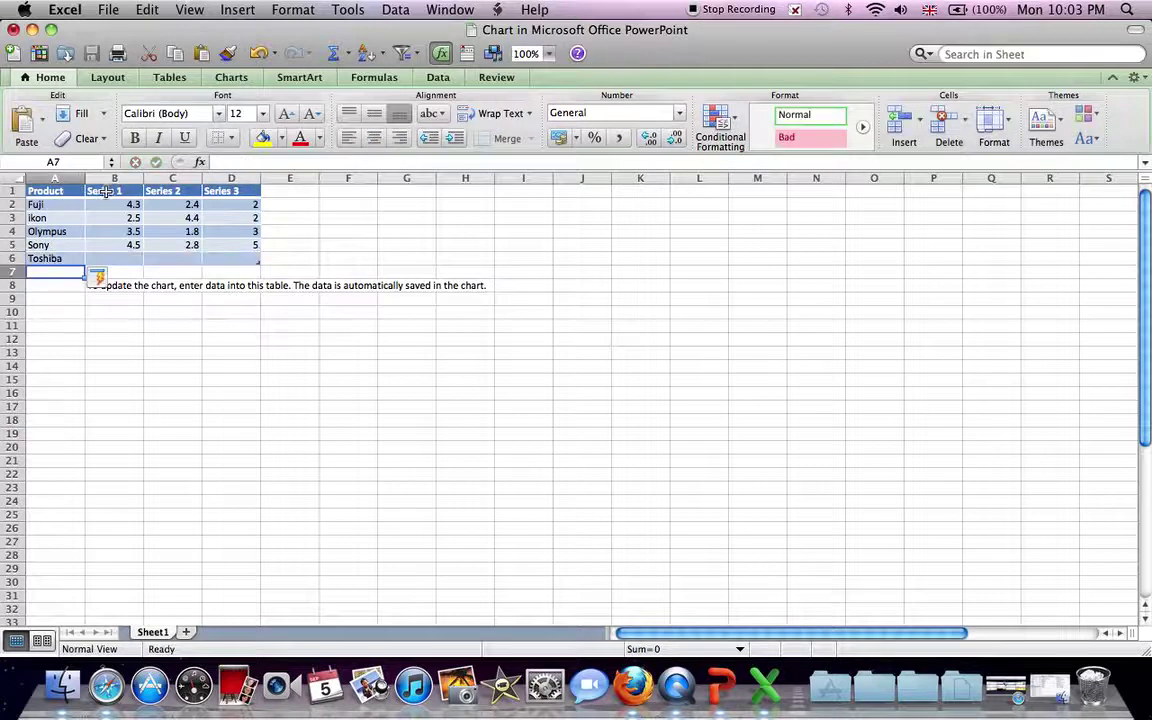
Step: Head column B "$" and enter the prices 599.20, 732.95, 1389.93, 36.65 and 1377.09 in B2 to B6
{"action": "left_click", "coordinate": [105, 191]}
{"action": "type", "text": "$"}
{"action": "key", "text": "Return"}
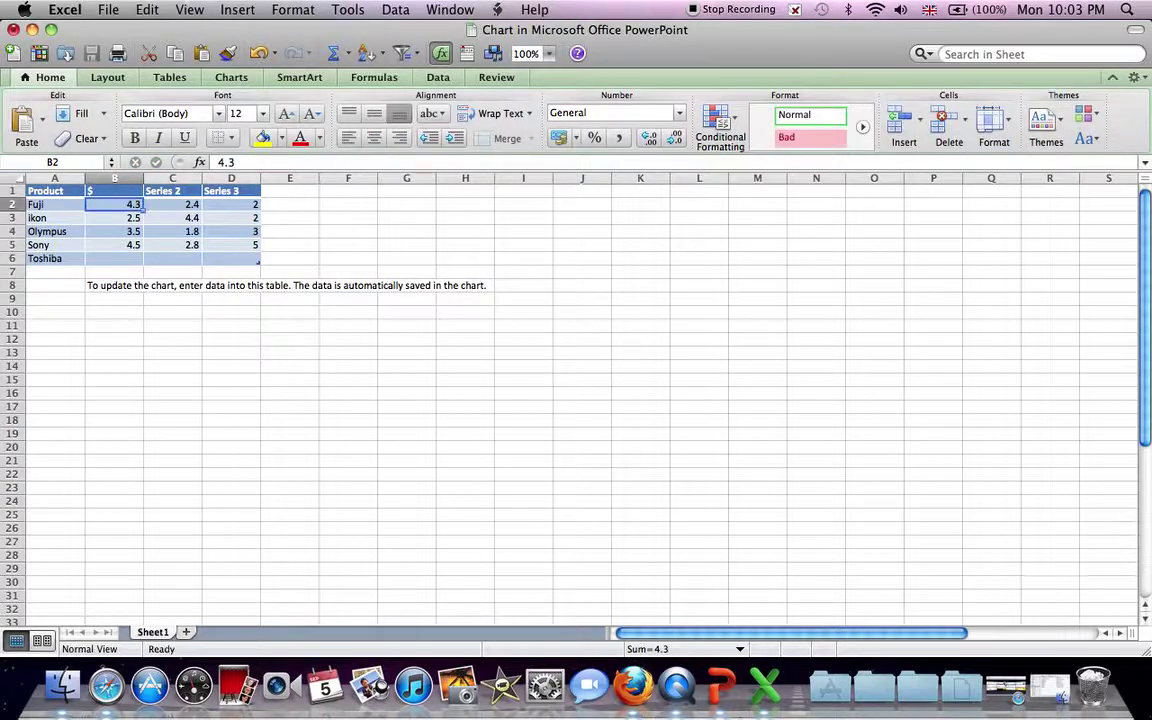
{"action": "type", "text": "58"}
{"action": "key", "text": "BackSpace"}
{"action": "type", "text": "99."}
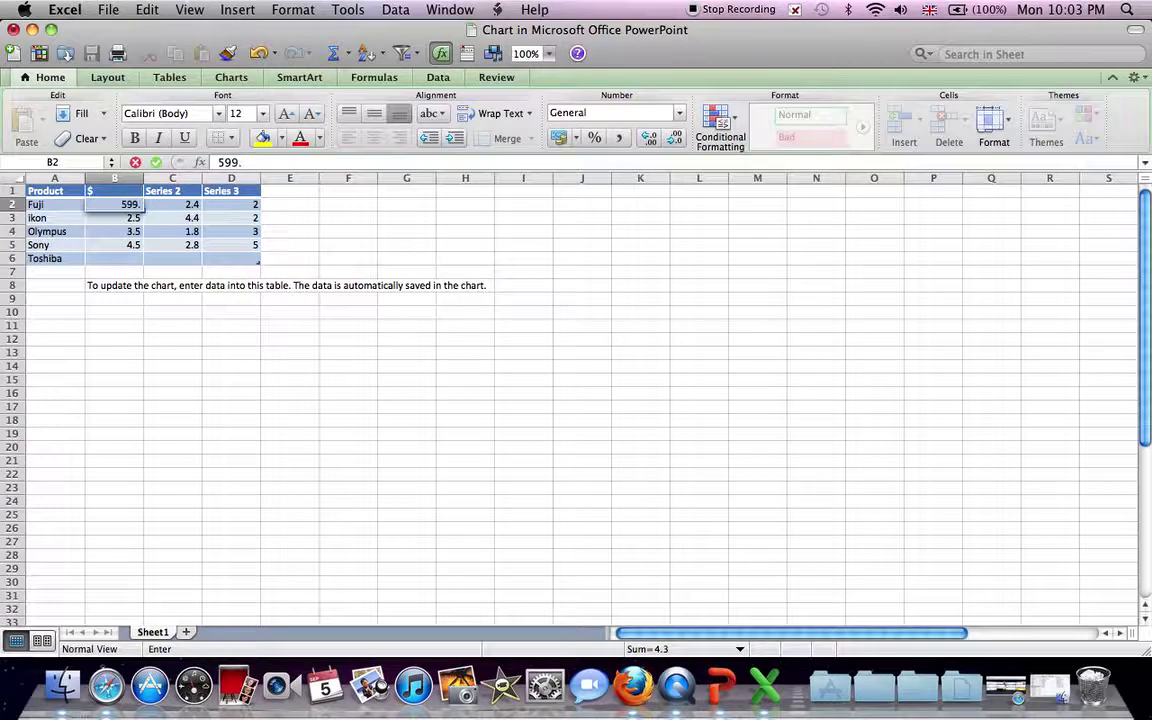
{"action": "type", "text": "20"}
{"action": "key", "text": "Return"}
{"action": "type", "text": "7"}
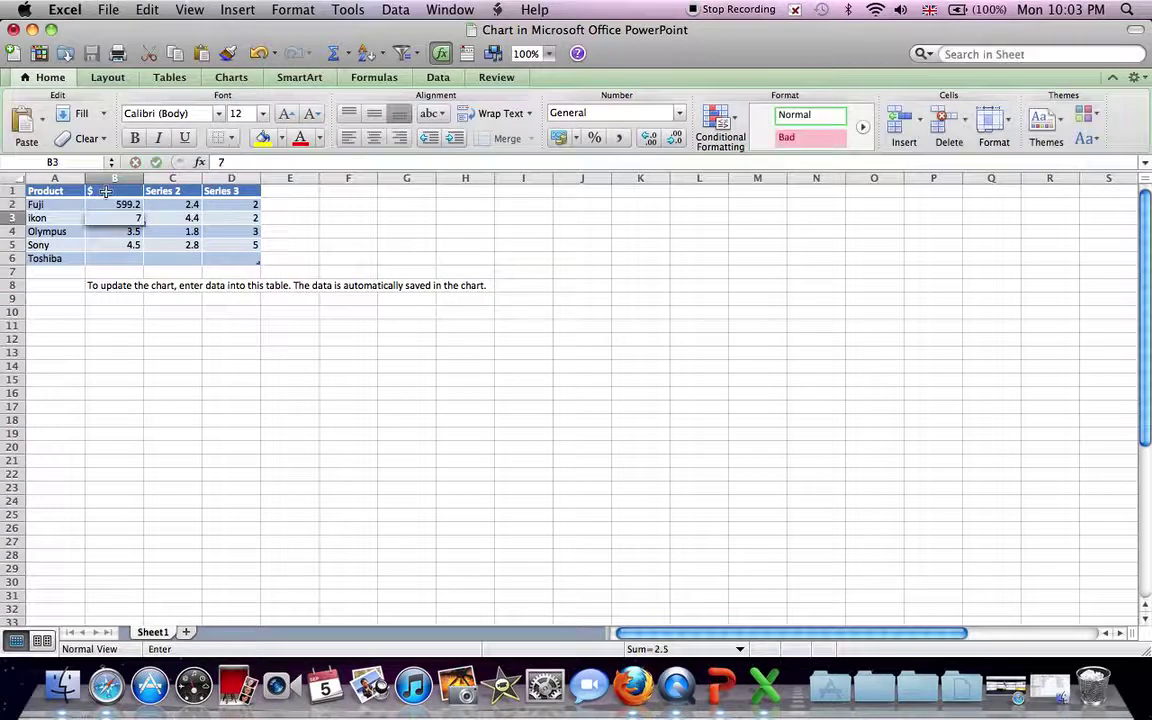
{"action": "type", "text": "32.95"}
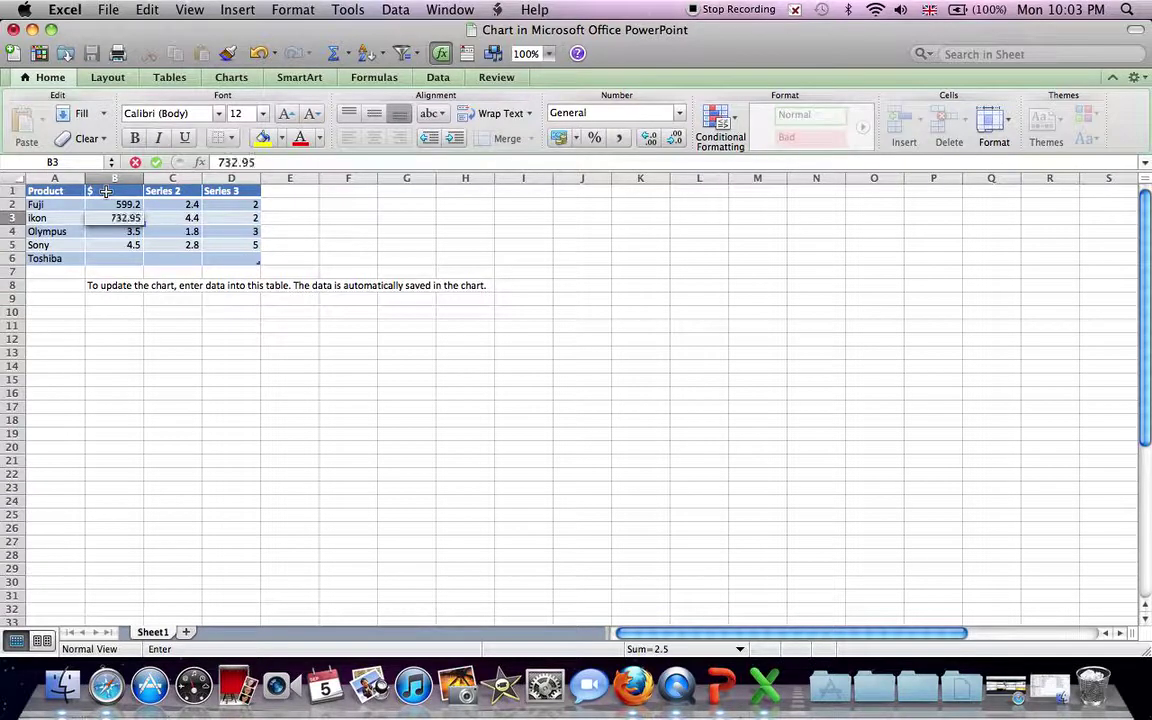
{"action": "key", "text": "Return"}
{"action": "type", "text": "1389.9"}
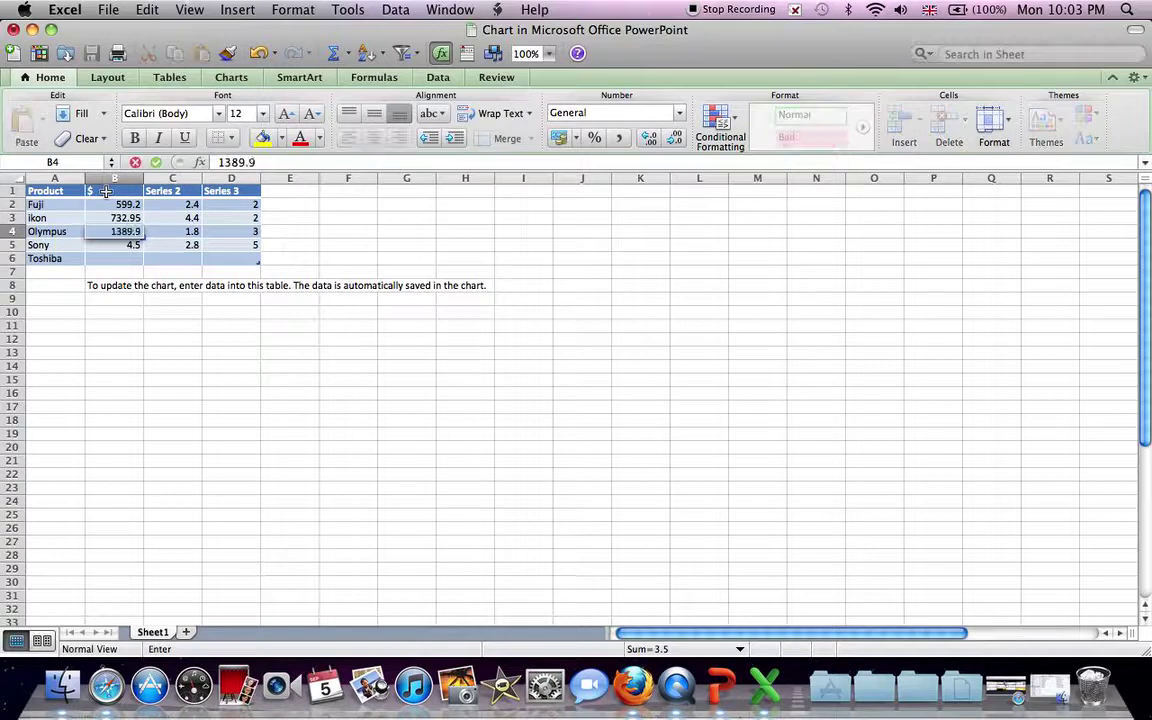
{"action": "type", "text": "3"}
{"action": "key", "text": "Return"}
{"action": "type", "text": "3"}
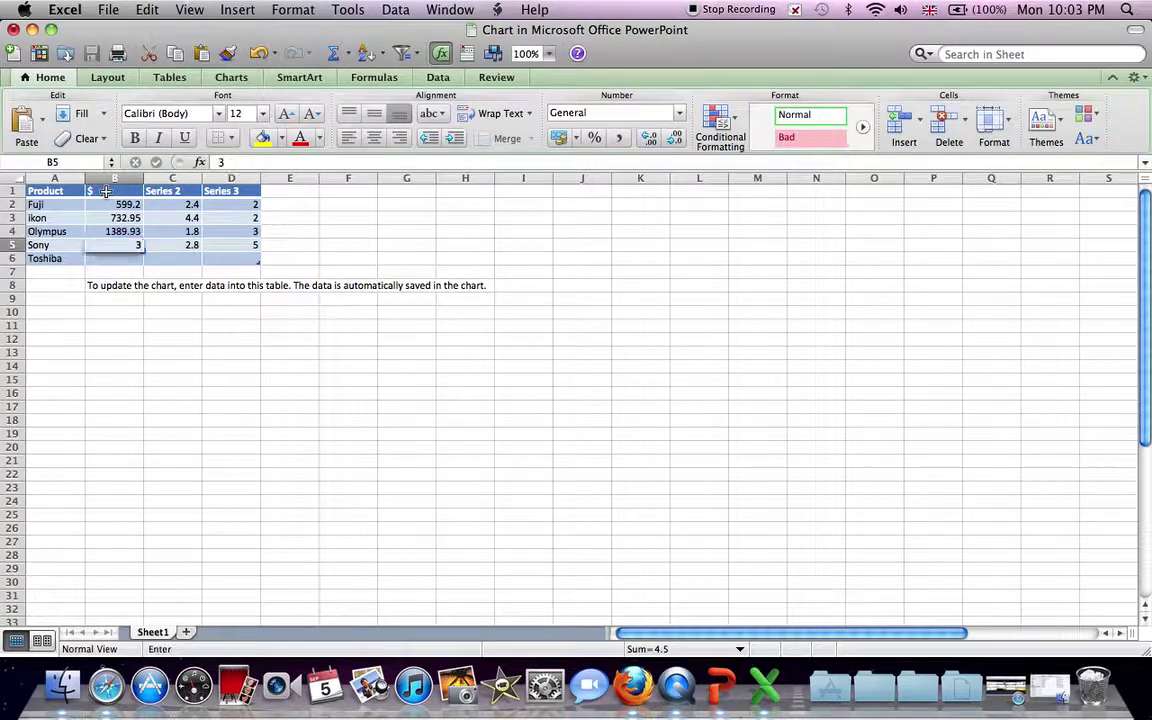
{"action": "type", "text": "6.65"}
{"action": "key", "text": "Return"}
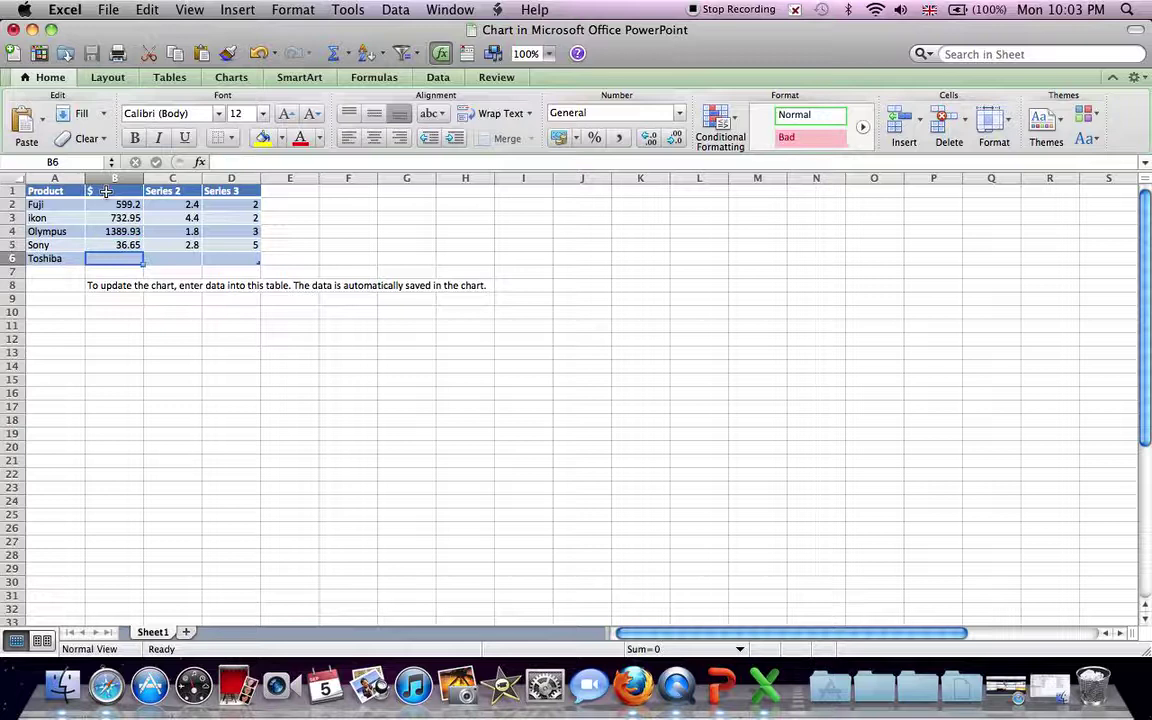
{"action": "type", "text": "1377.09"}
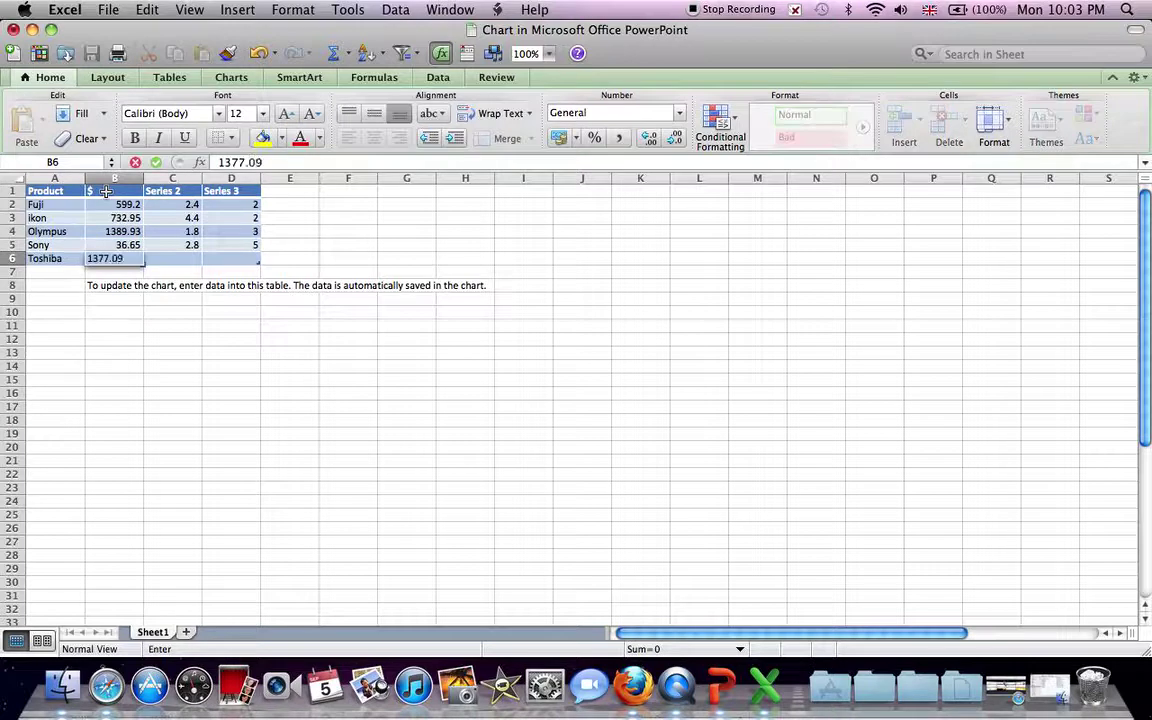
{"action": "key", "text": "Return"}
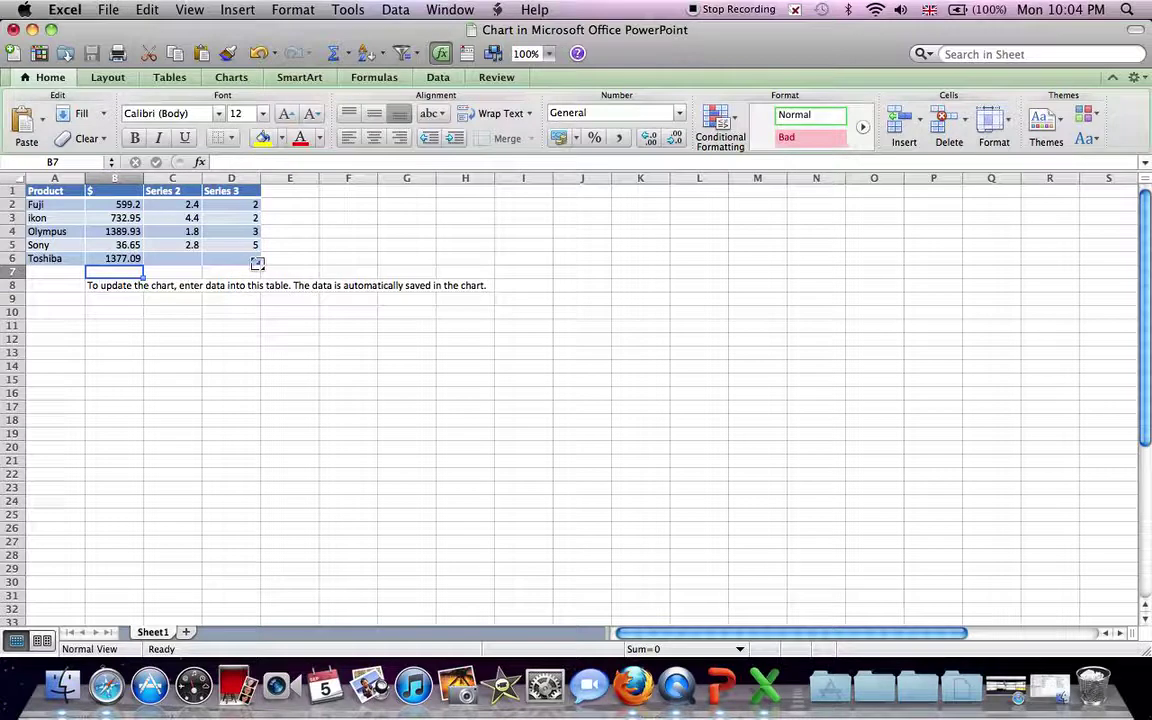
Step: Shrink the chart's data range to A1:B6, and in PowerPoint move the chart down and left on slide 2
{"action": "left_click_drag", "start_coordinate": [257, 262], "coordinate": [146, 264]}
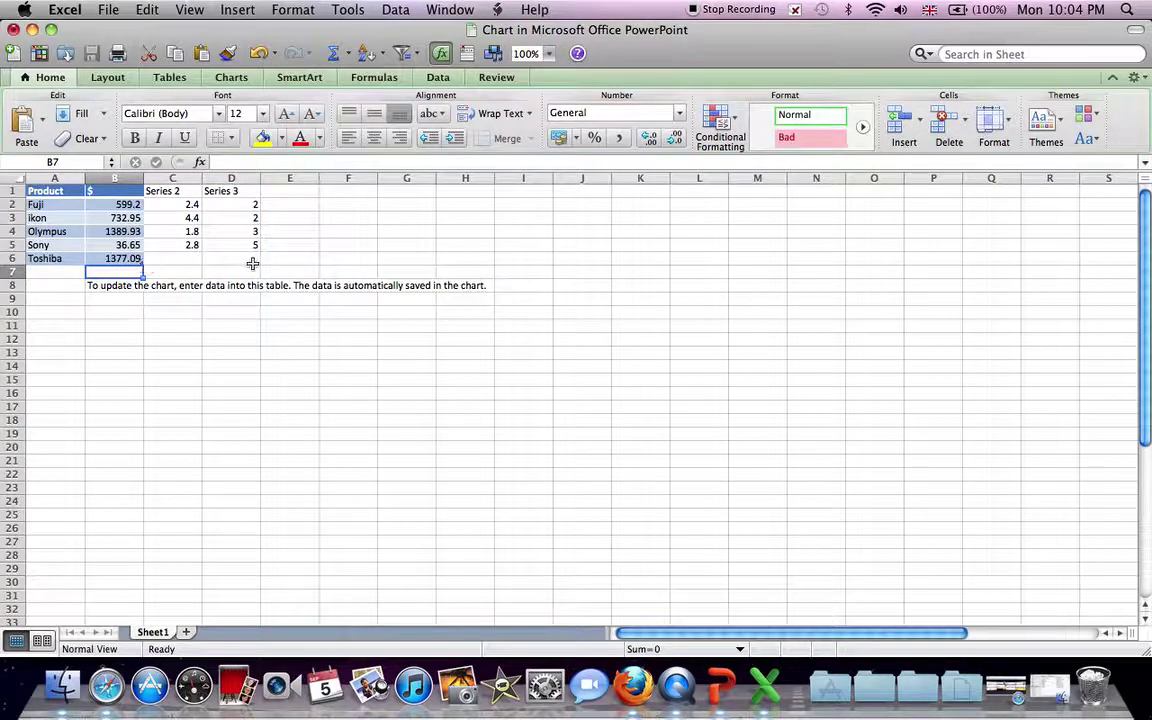
{"action": "key", "text": "super+Tab"}
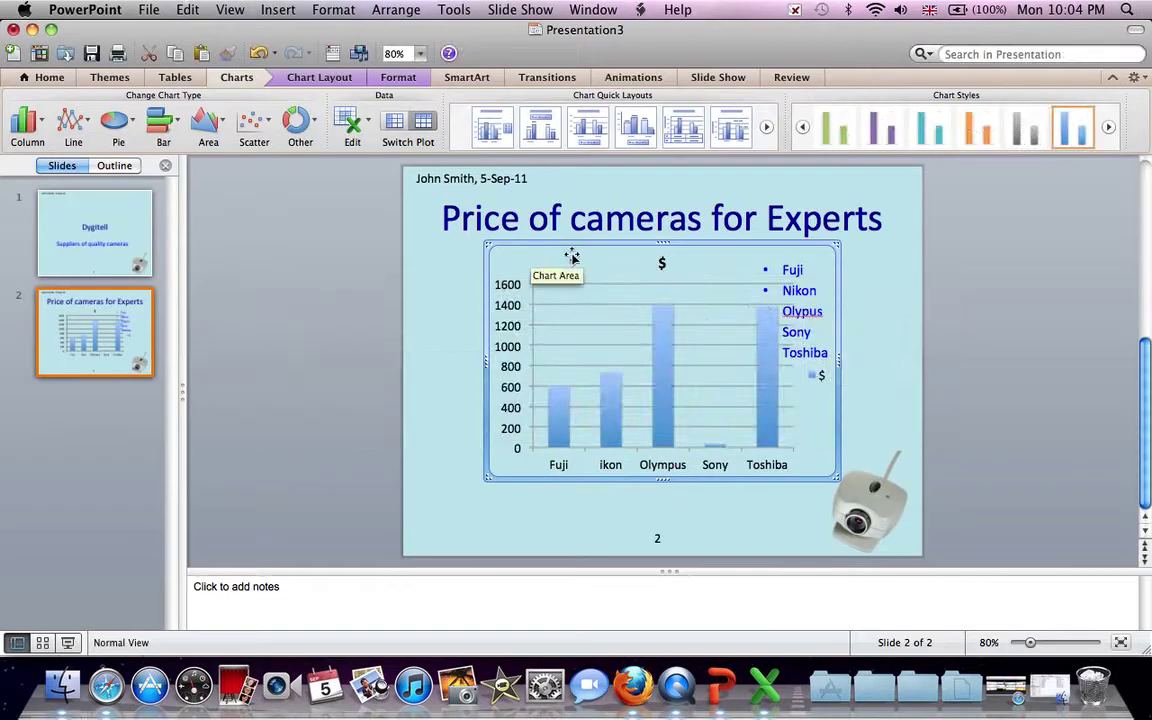
{"action": "left_click_drag", "start_coordinate": [693, 245], "coordinate": [627, 270]}
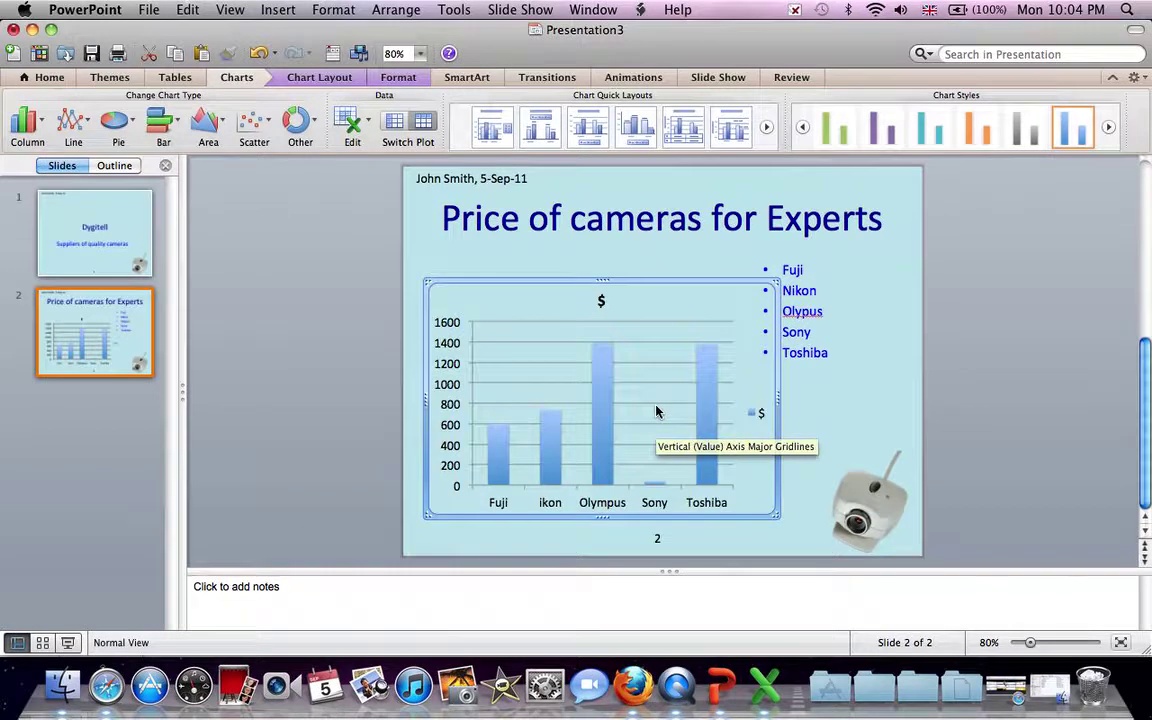
Step: Return to the chart data in Excel and correct Sony's price to 636.65
{"action": "key", "text": "super+Tab"}
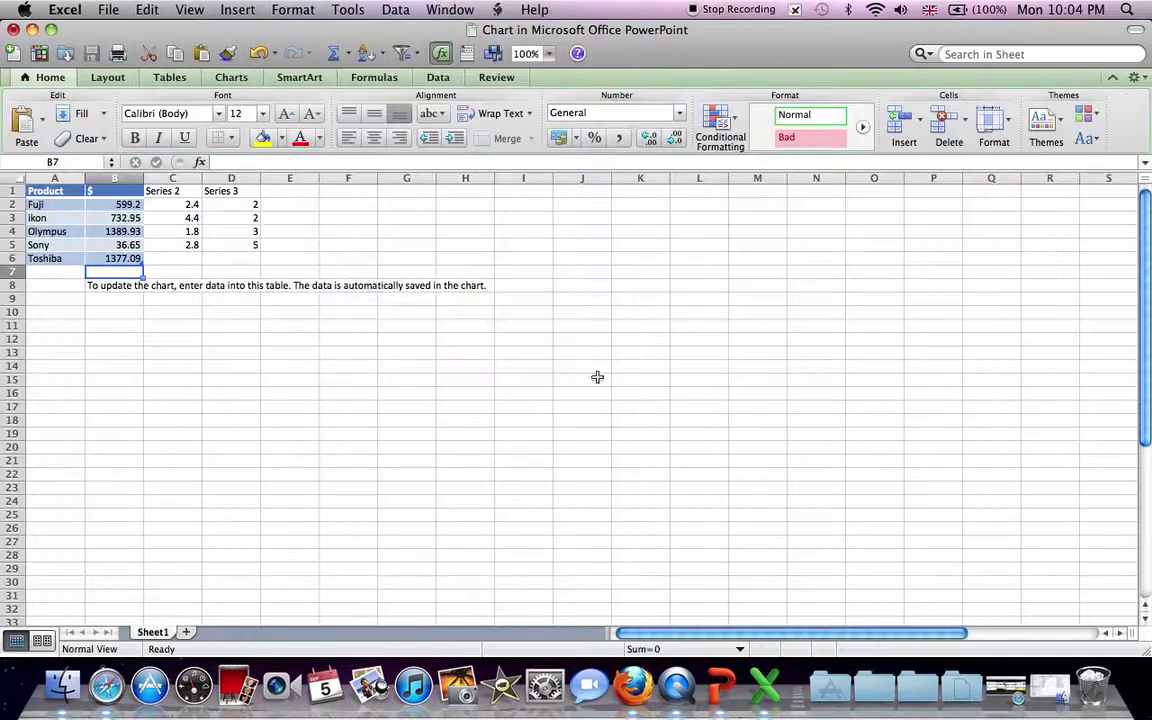
{"action": "left_click", "coordinate": [124, 246]}
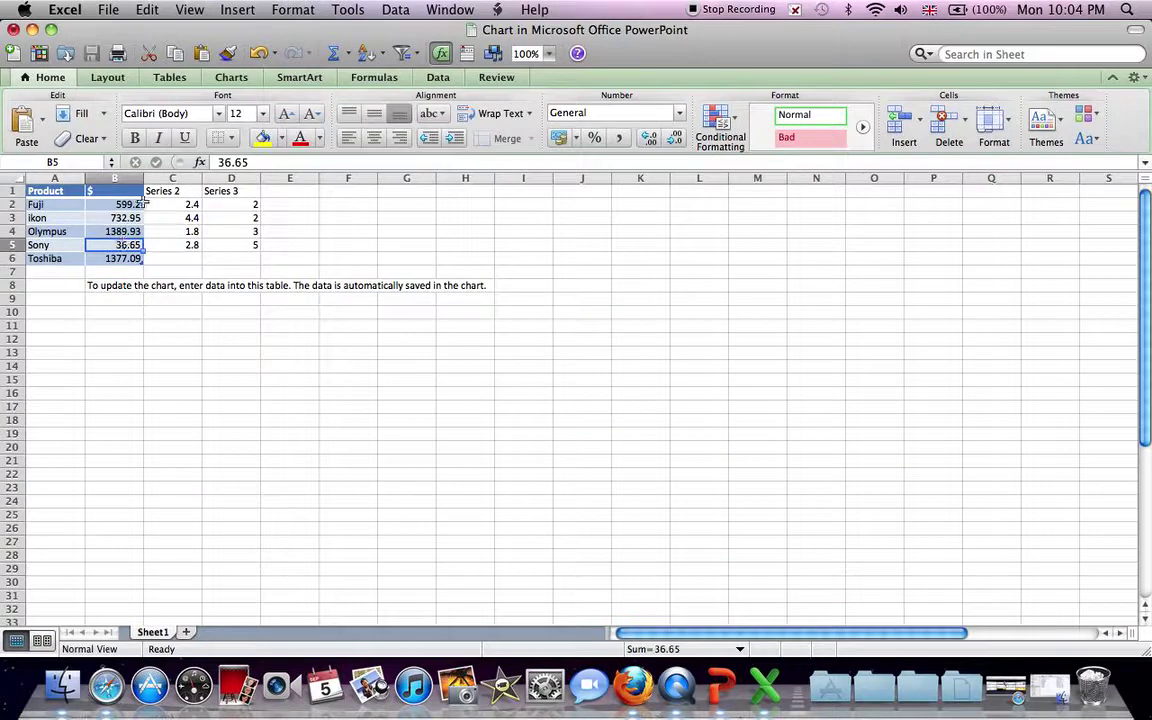
{"action": "left_click", "coordinate": [216, 162]}
{"action": "type", "text": "6"}
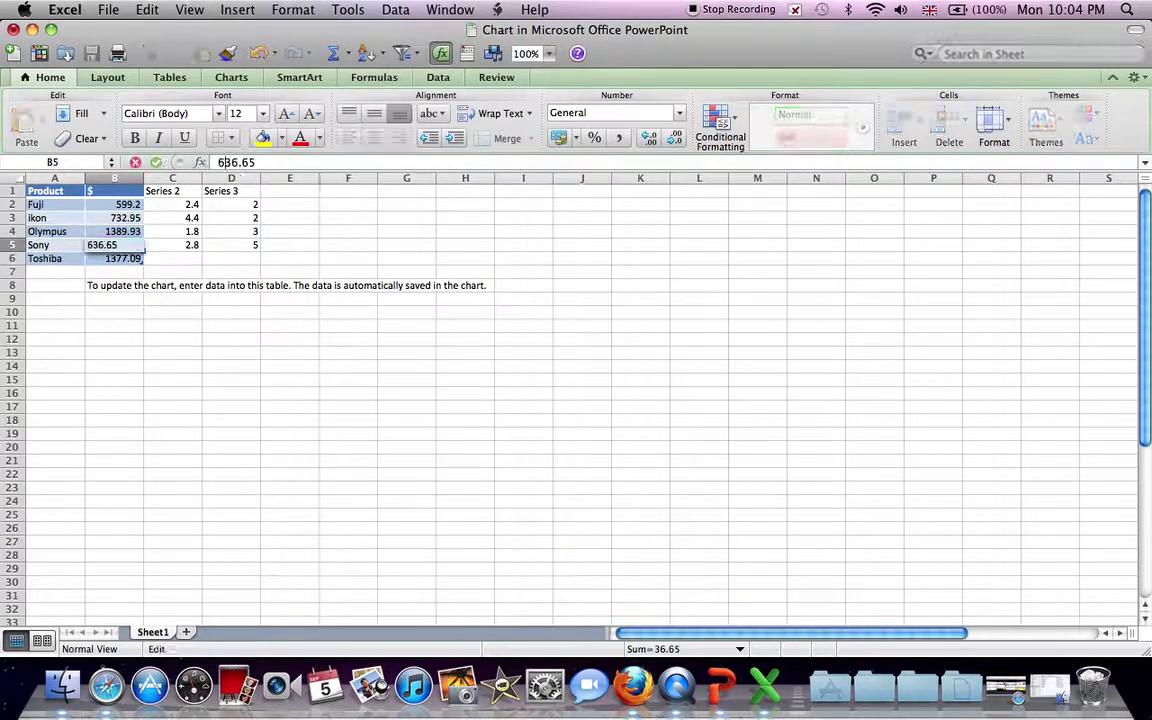
{"action": "key", "text": "Return"}
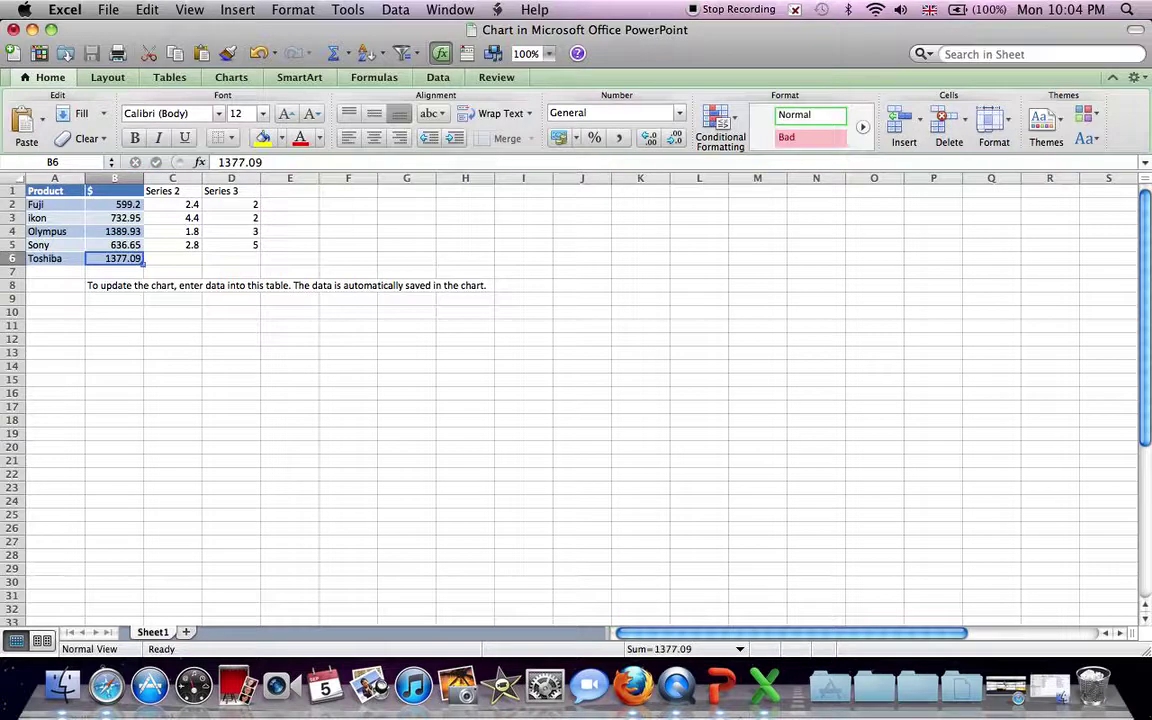
Step: Back in PowerPoint, delete the chart's title and legend and narrow the chart so it clears the bullet list
{"action": "key", "text": "super+Tab"}
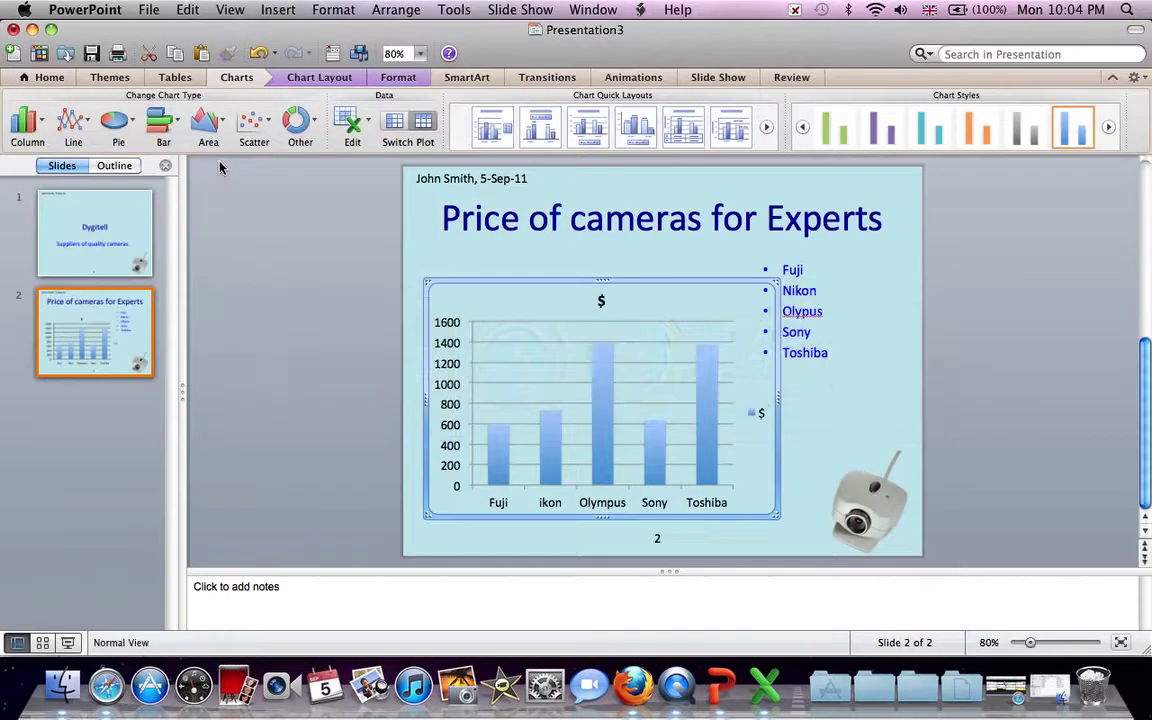
{"action": "left_click", "coordinate": [599, 301]}
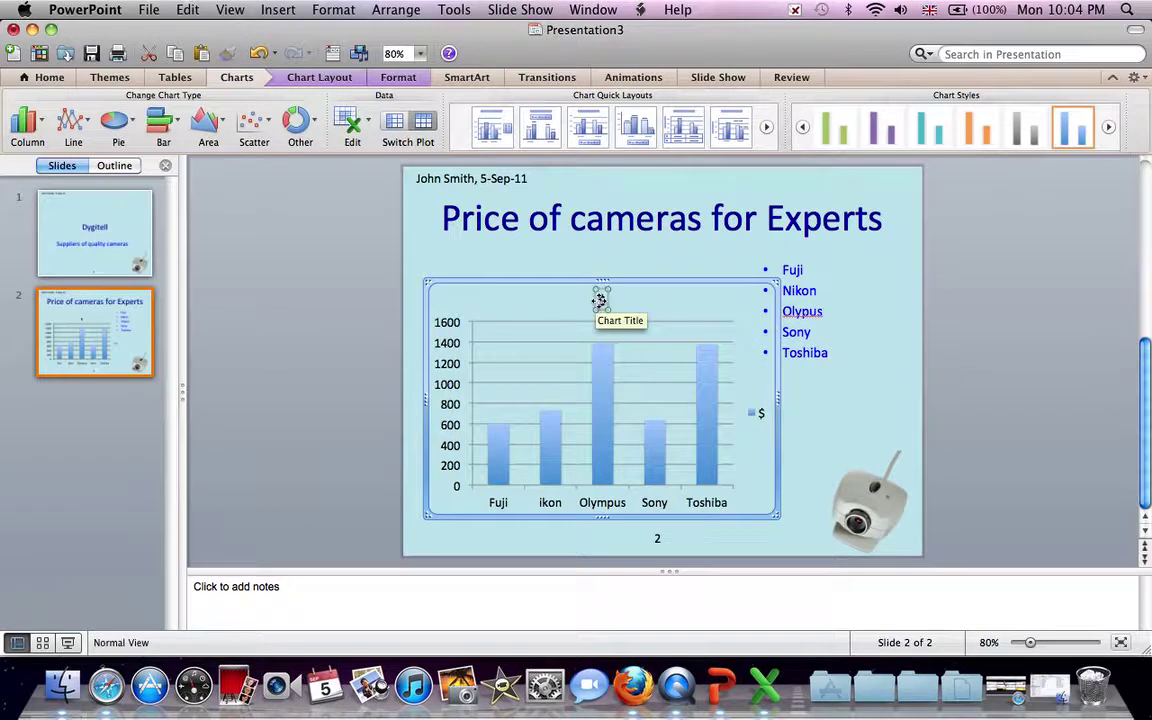
{"action": "key", "text": "Delete"}
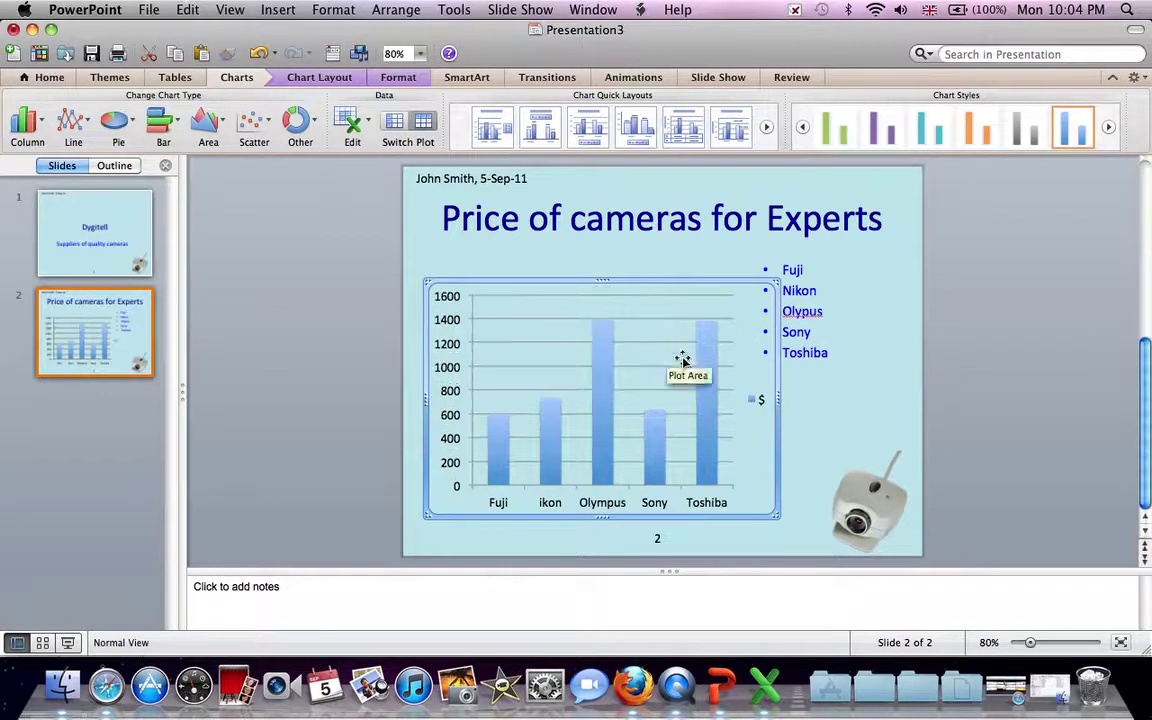
{"action": "left_click", "coordinate": [756, 400]}
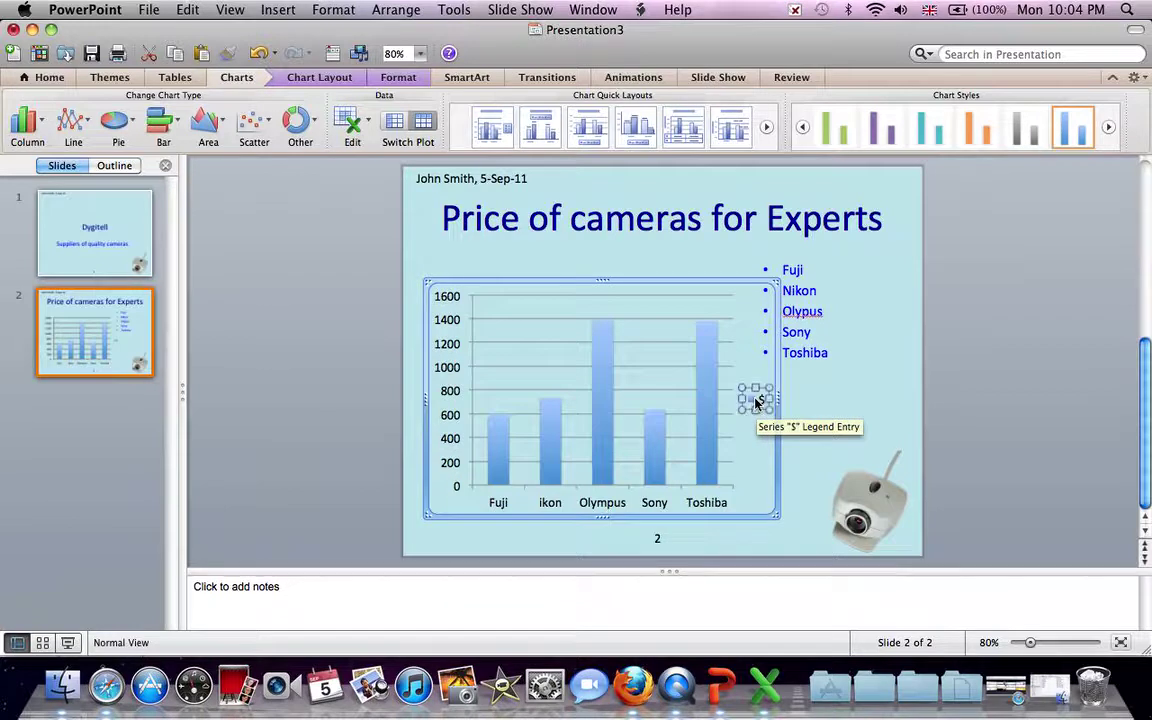
{"action": "key", "text": "Delete"}
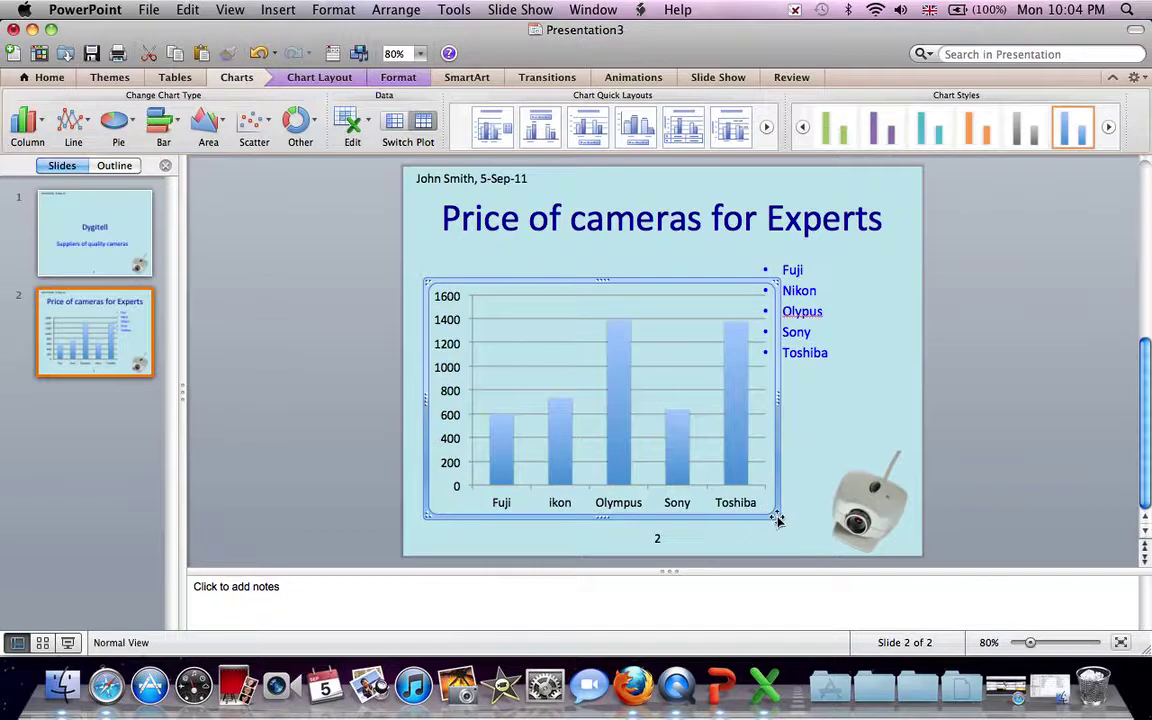
{"action": "left_click_drag", "start_coordinate": [775, 514], "coordinate": [743, 514]}
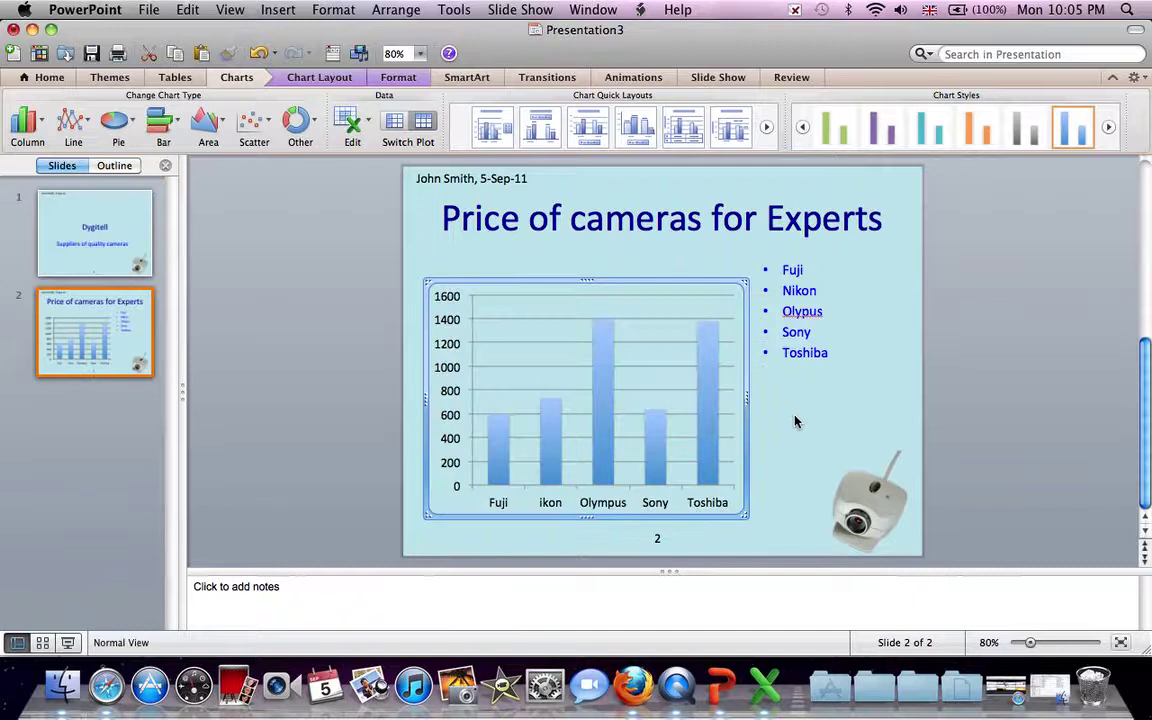
{"action": "left_click", "coordinate": [795, 421]}
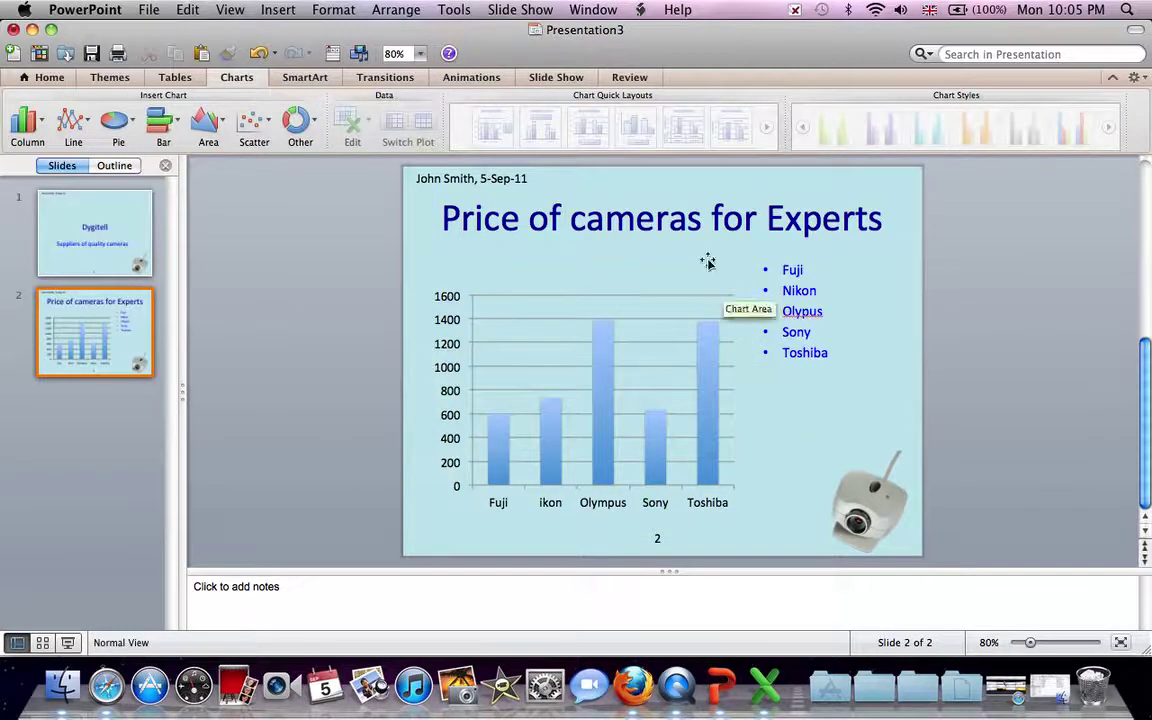
Step: Draw a straight horizontal line beneath the title of slide 2, spanning nearly the full slide width
{"action": "left_click", "coordinate": [278, 9]}
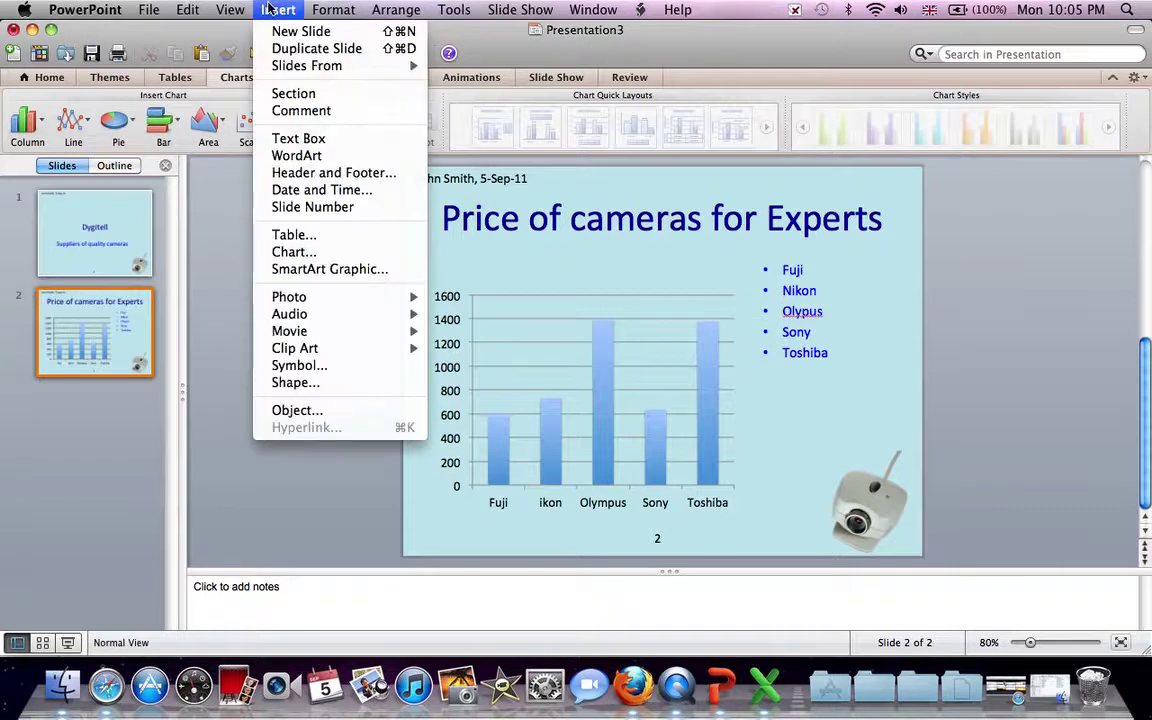
{"action": "left_click", "coordinate": [305, 383]}
{"action": "scroll", "coordinate": [939, 388], "scroll_direction": "down", "scroll_amount": 2}
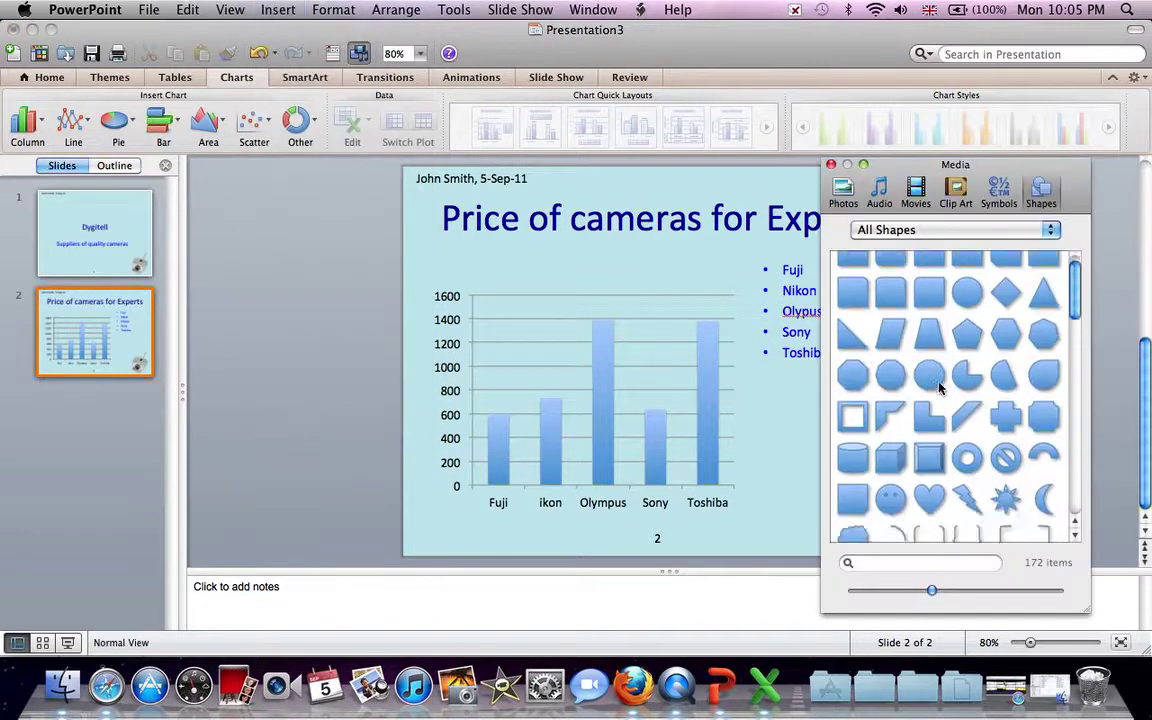
{"action": "scroll", "coordinate": [939, 388], "scroll_direction": "down", "scroll_amount": 3}
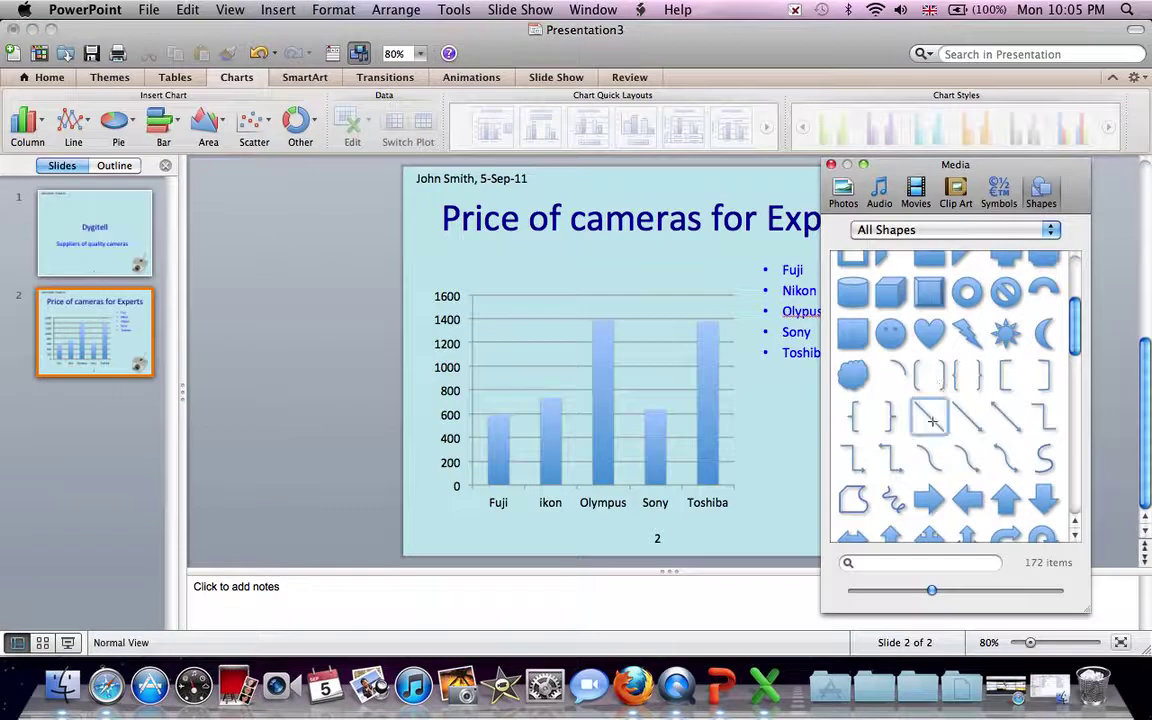
{"action": "left_click", "coordinate": [932, 421]}
{"action": "left_click_drag", "start_coordinate": [425, 250], "coordinate": [893, 246]}
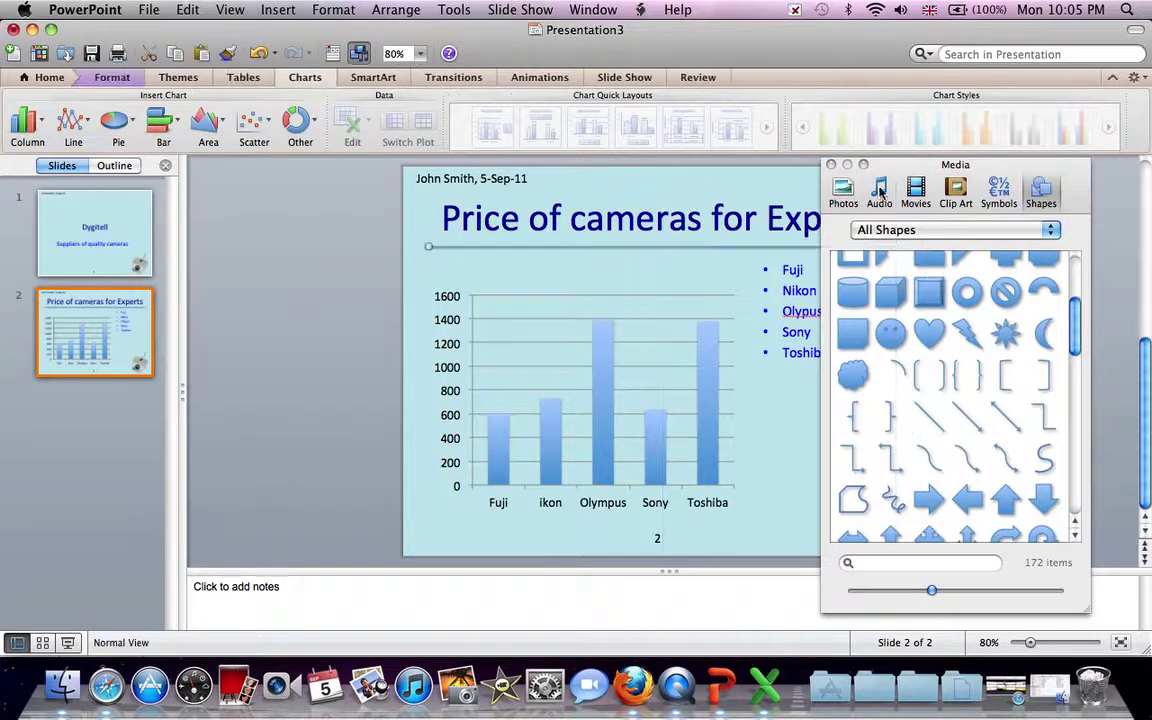
{"action": "left_click", "coordinate": [831, 165]}
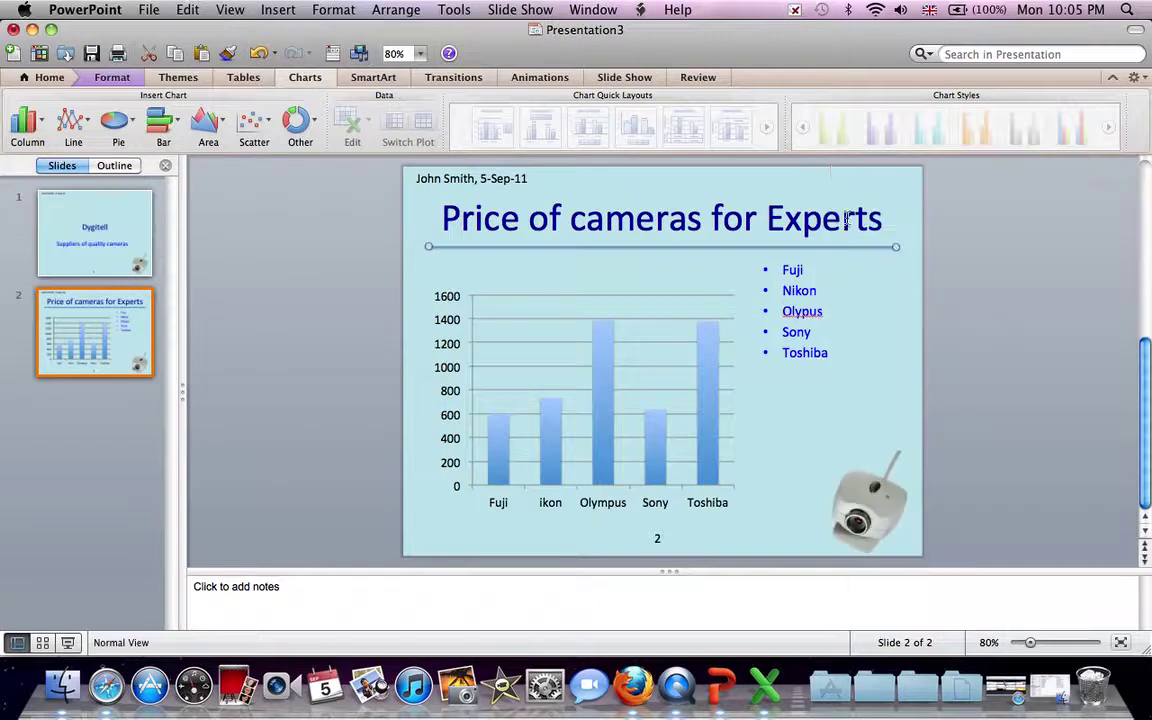
Step: Format the line beneath slide 2's title with a solid dark blue colour and a weight of 5 pt
{"action": "right_click", "coordinate": [848, 249]}
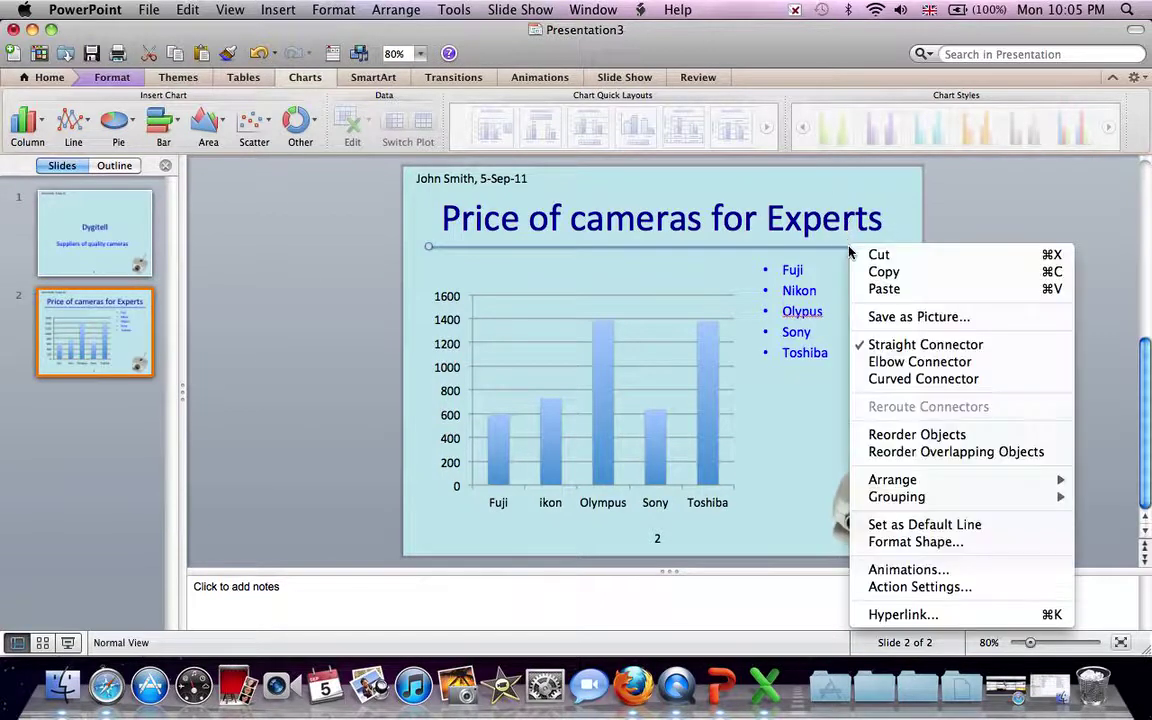
{"action": "left_click", "coordinate": [888, 542]}
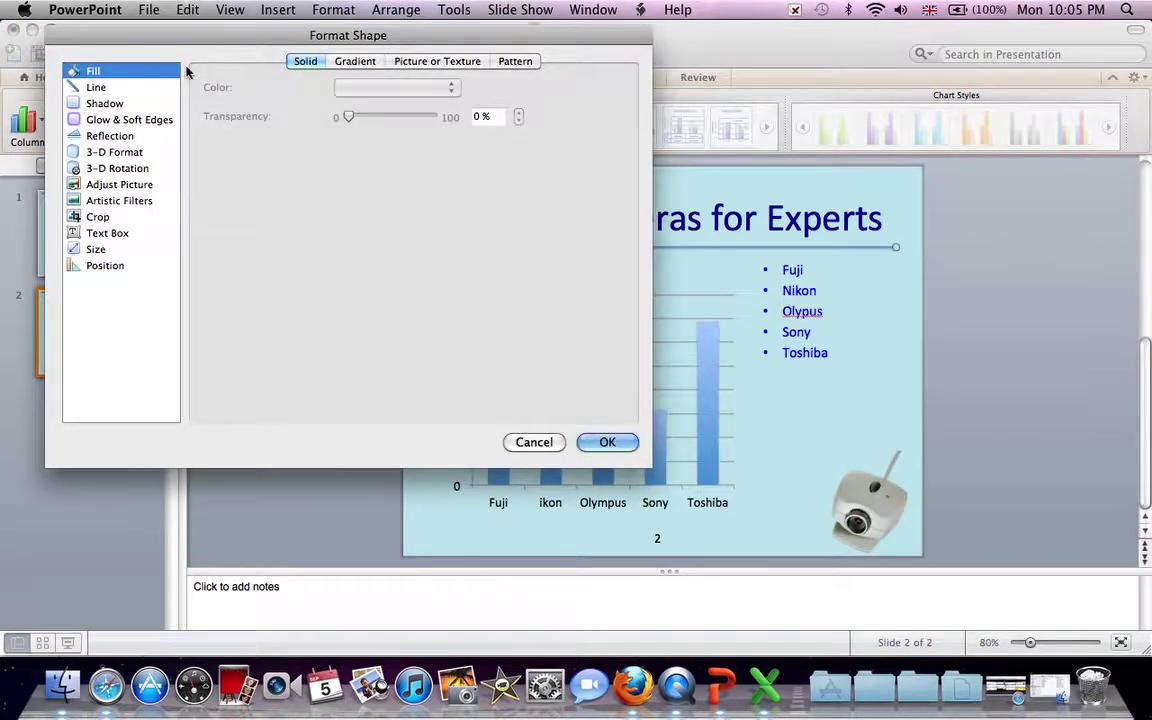
{"action": "left_click", "coordinate": [103, 88]}
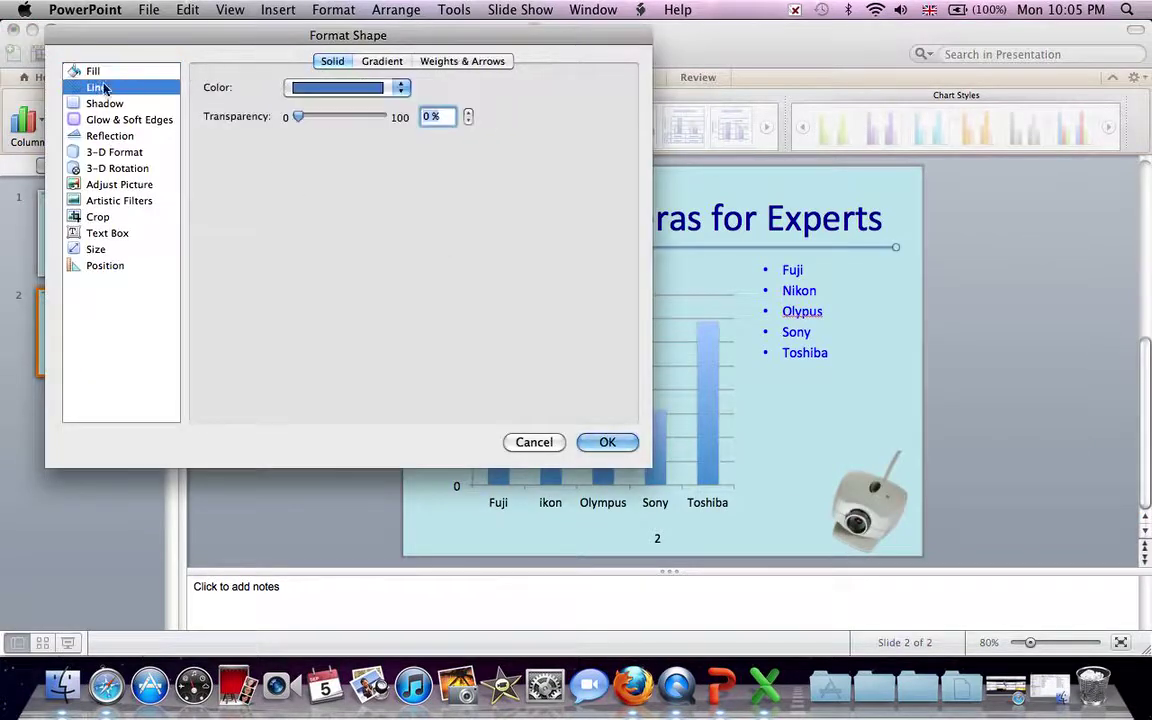
{"action": "left_click", "coordinate": [320, 88]}
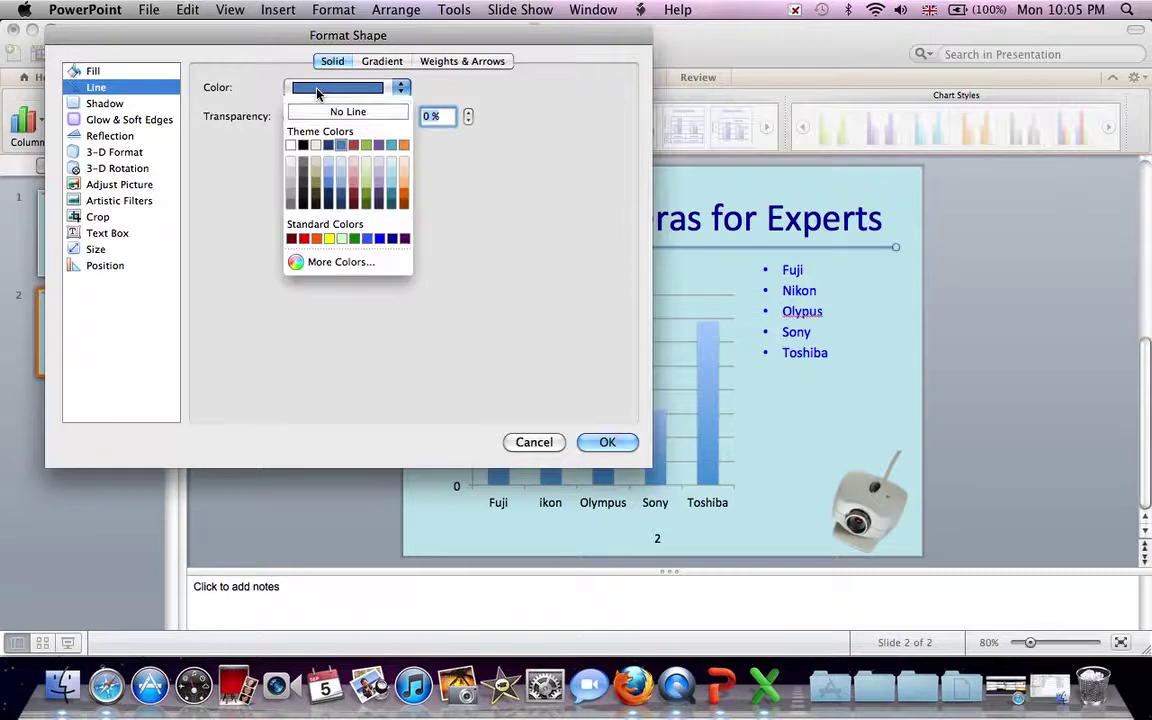
{"action": "left_click", "coordinate": [392, 238]}
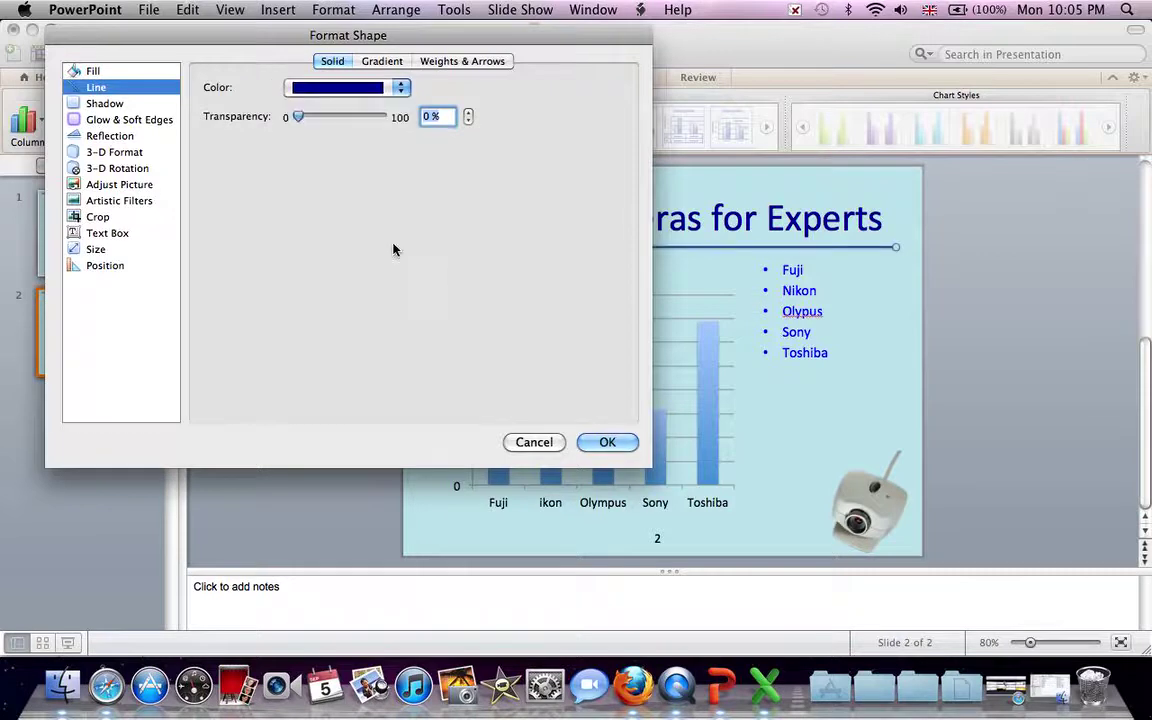
{"action": "left_click", "coordinate": [459, 63]}
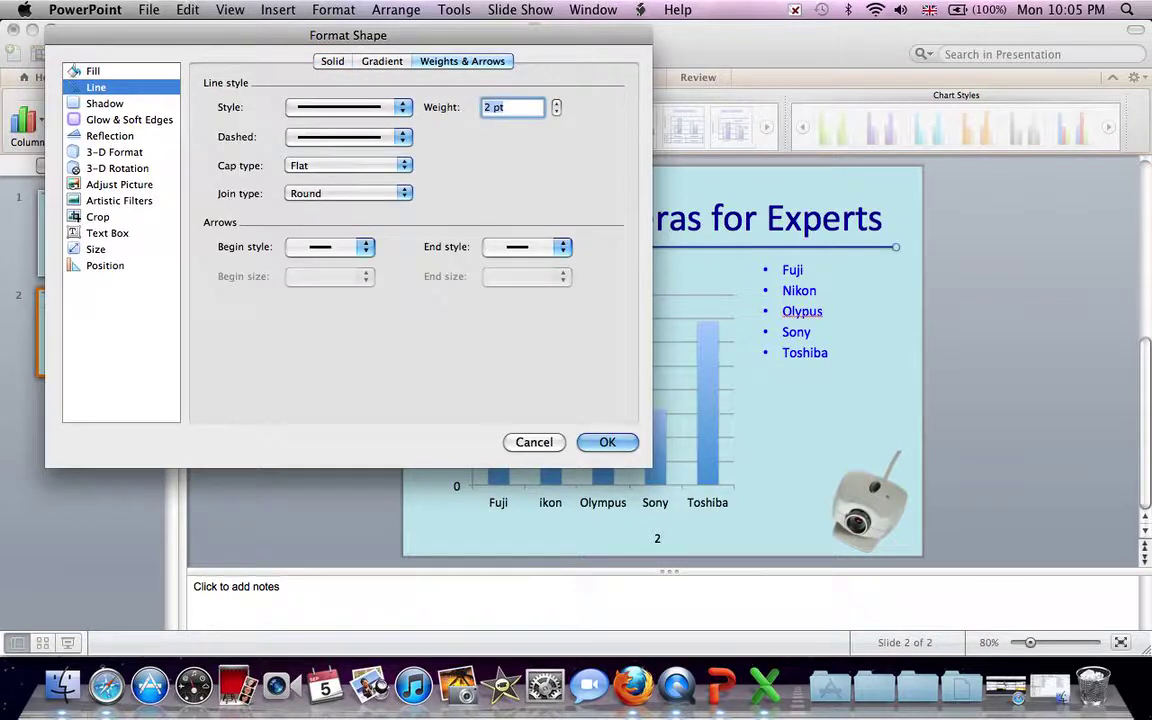
{"action": "type", "text": "5"}
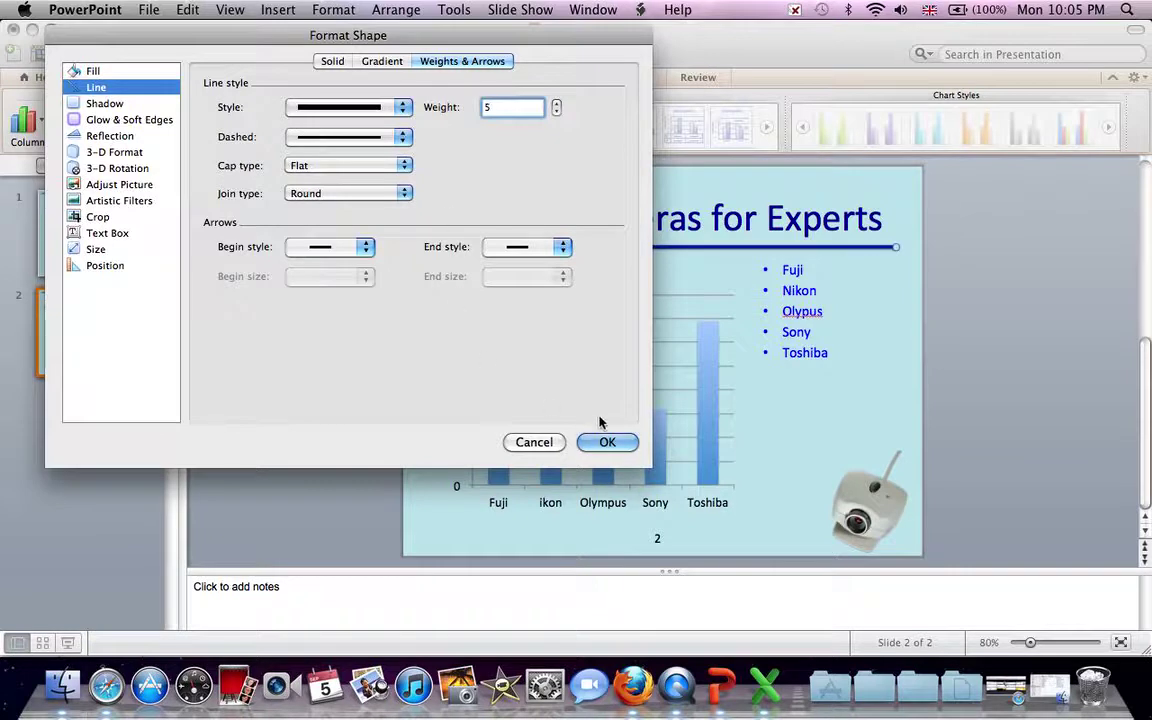
{"action": "left_click", "coordinate": [606, 443]}
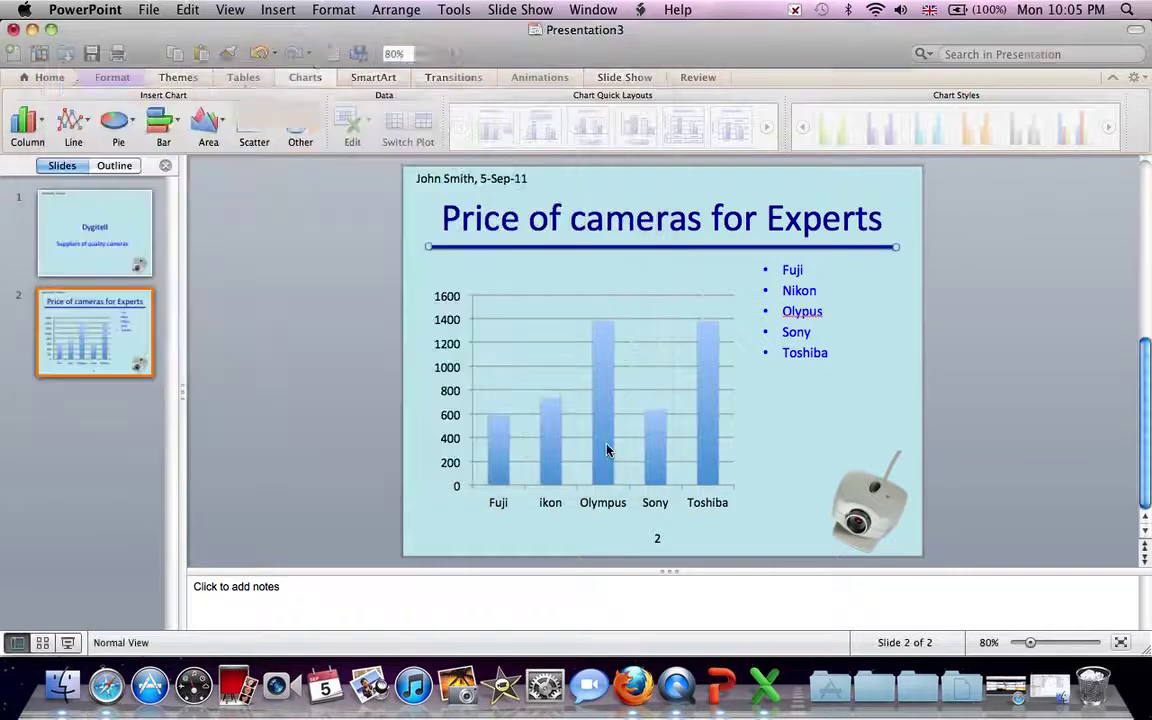
{"action": "left_click", "coordinate": [965, 381]}
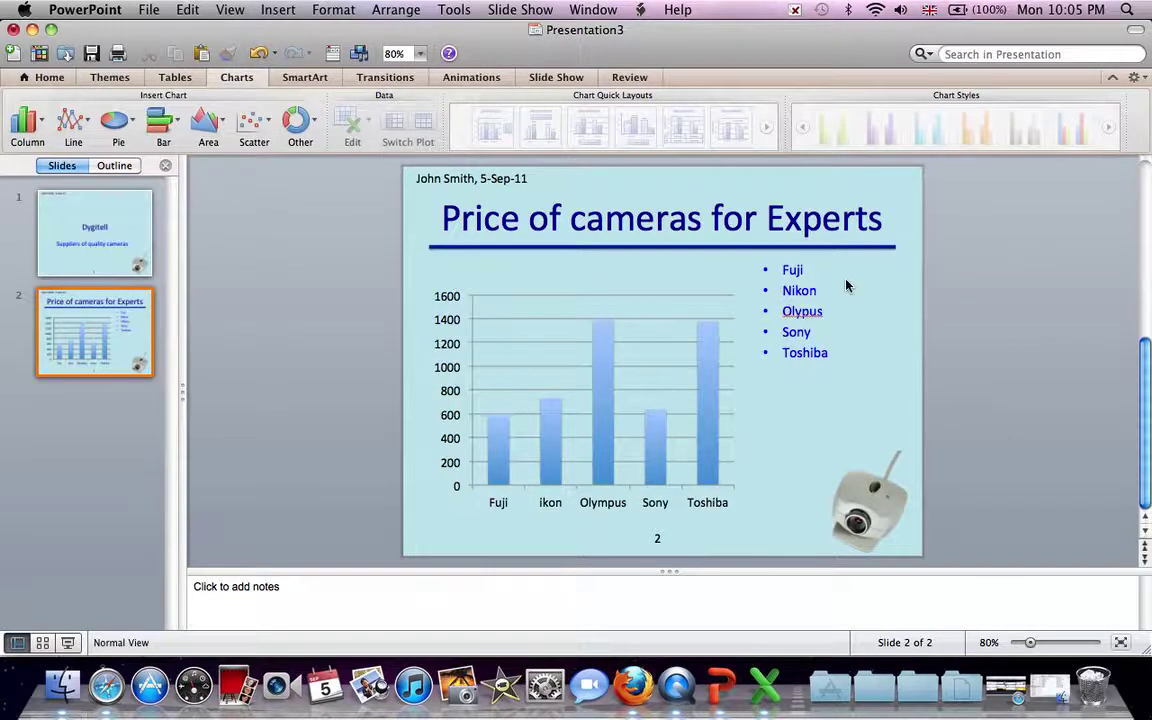
Step: Apply the Appear entrance effect to the camera brand bullet list on slide 2
{"action": "left_click", "coordinate": [805, 296]}
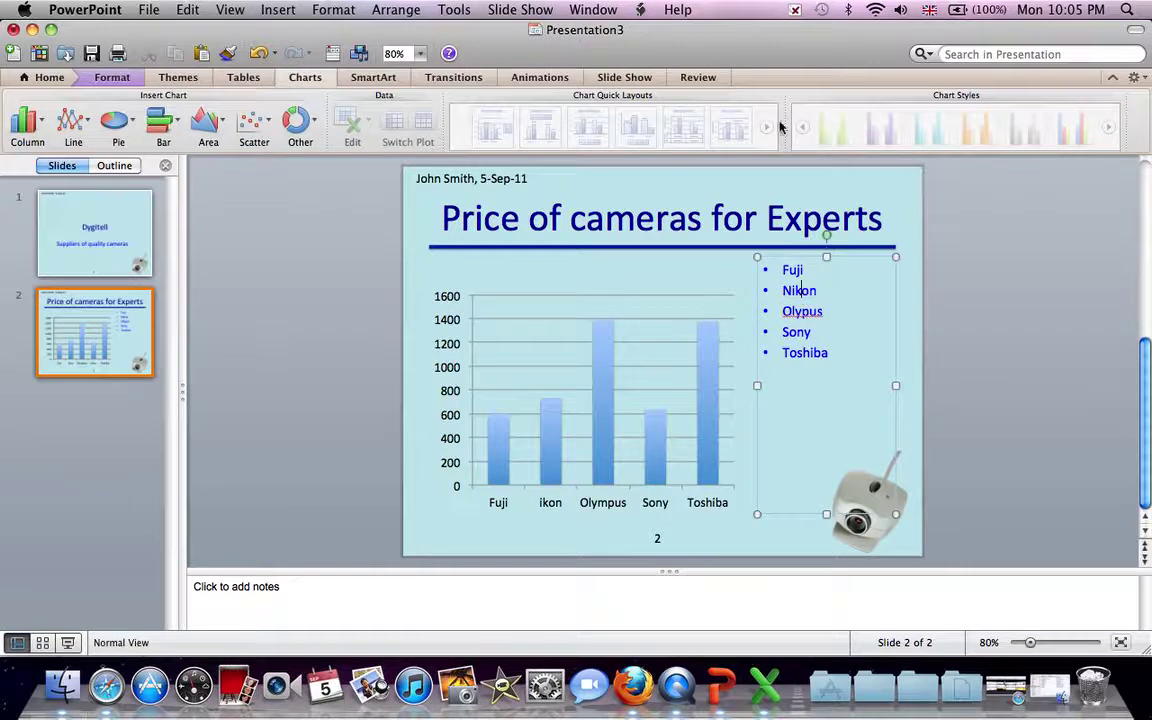
{"action": "left_click", "coordinate": [532, 83]}
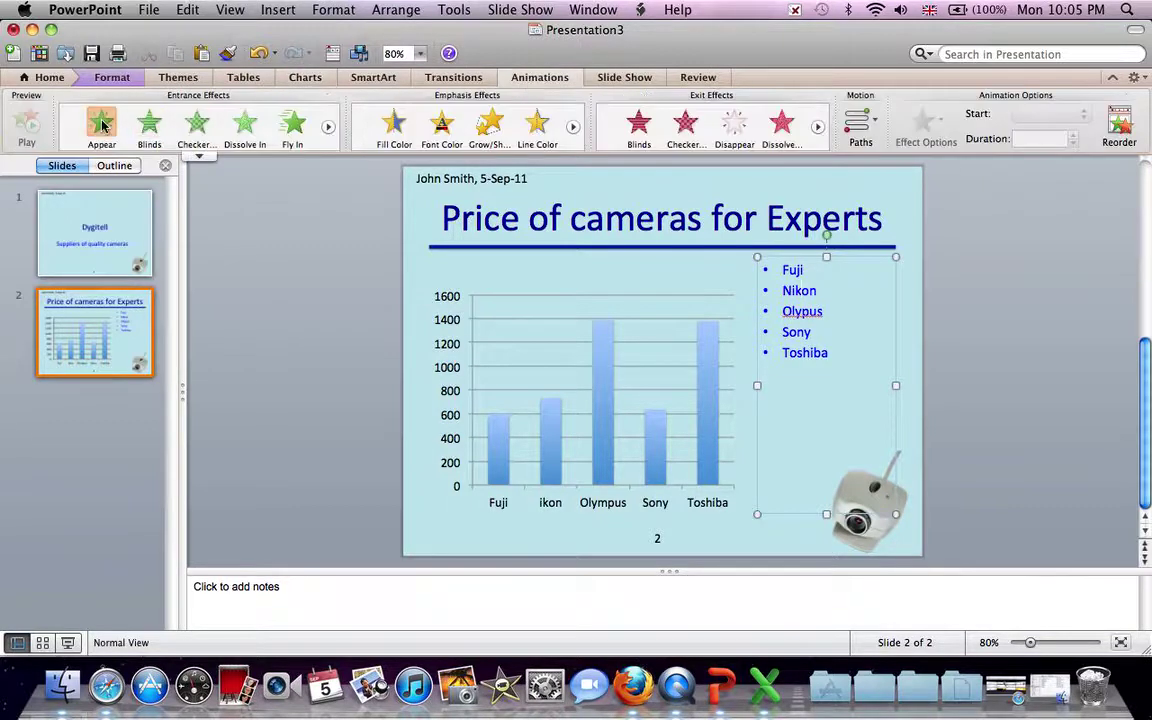
{"action": "left_click", "coordinate": [101, 124]}
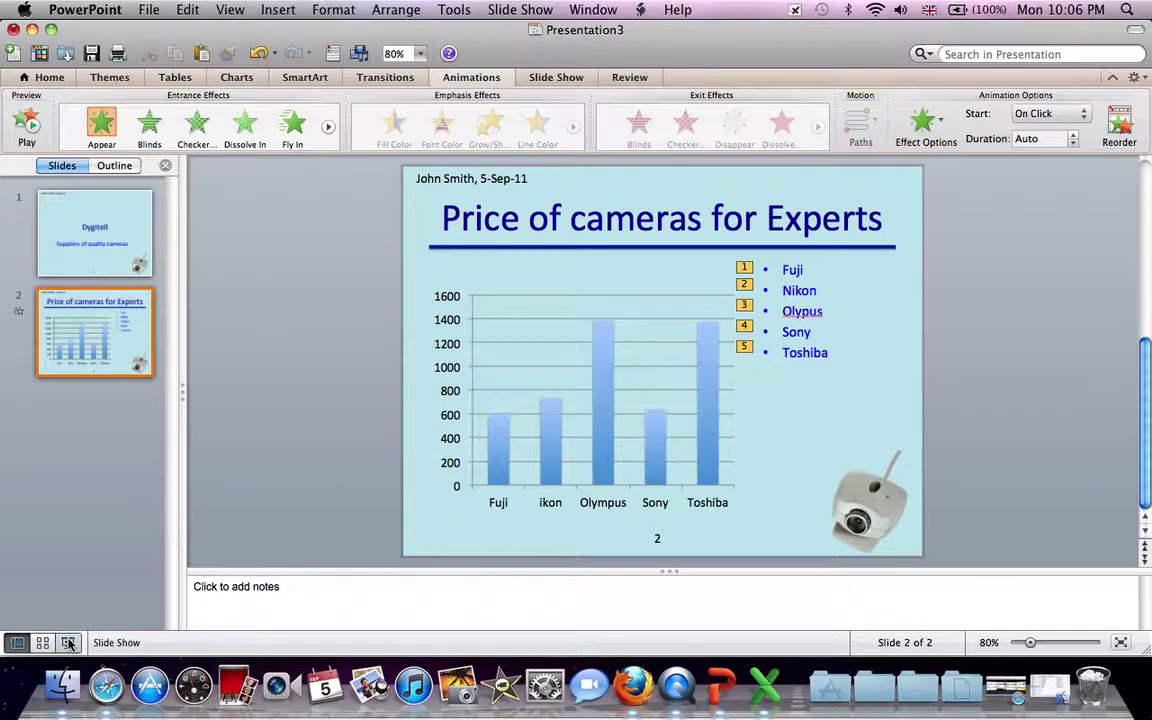
{"action": "left_click", "coordinate": [232, 584]}
{"action": "type", "text": "We have "}
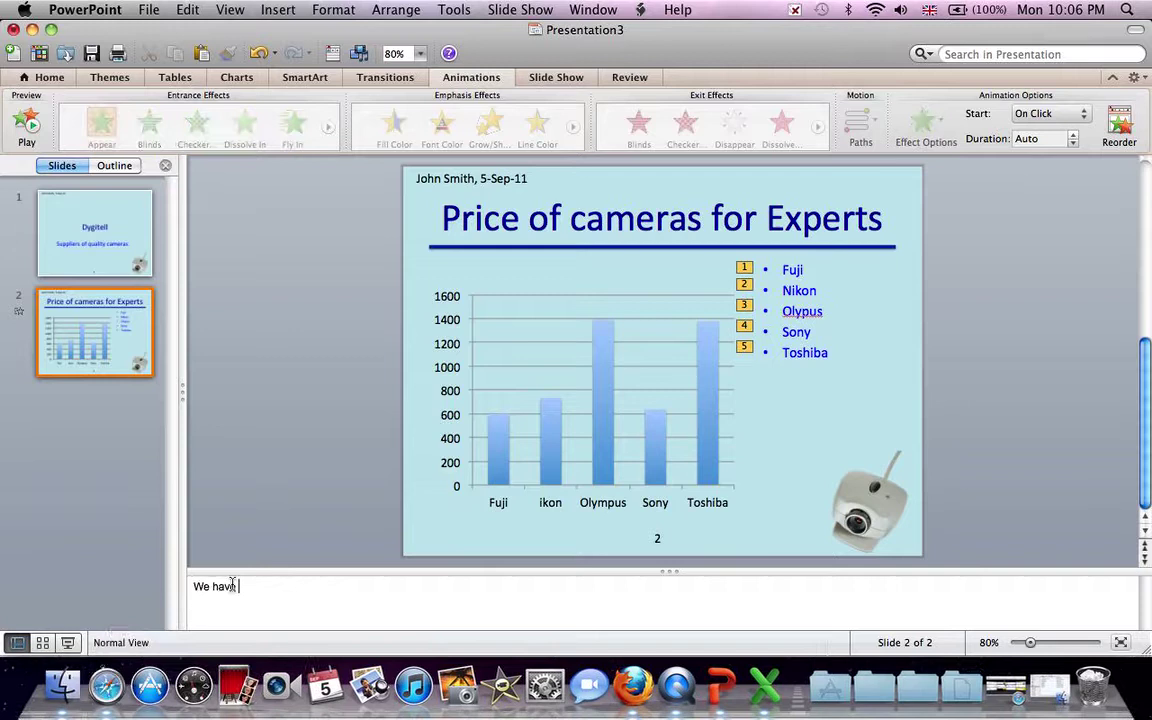
{"action": "type", "text": "cameras to suit al"}
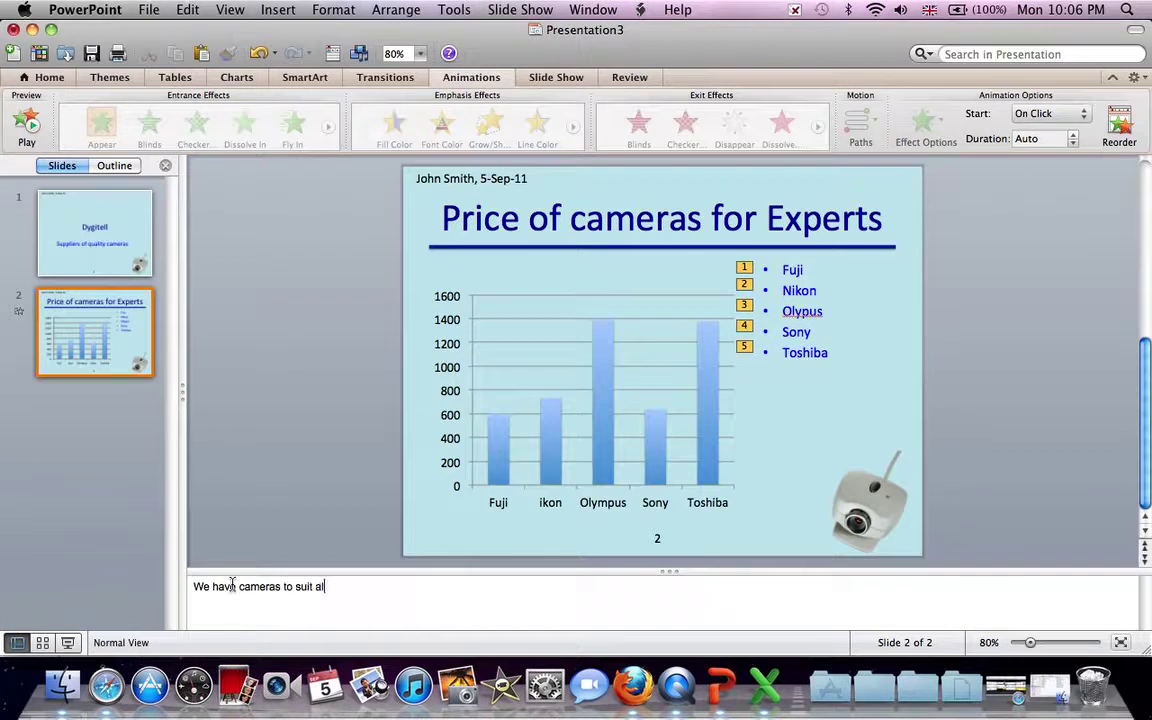
{"action": "type", "text": "l users. Visit our website w.w"}
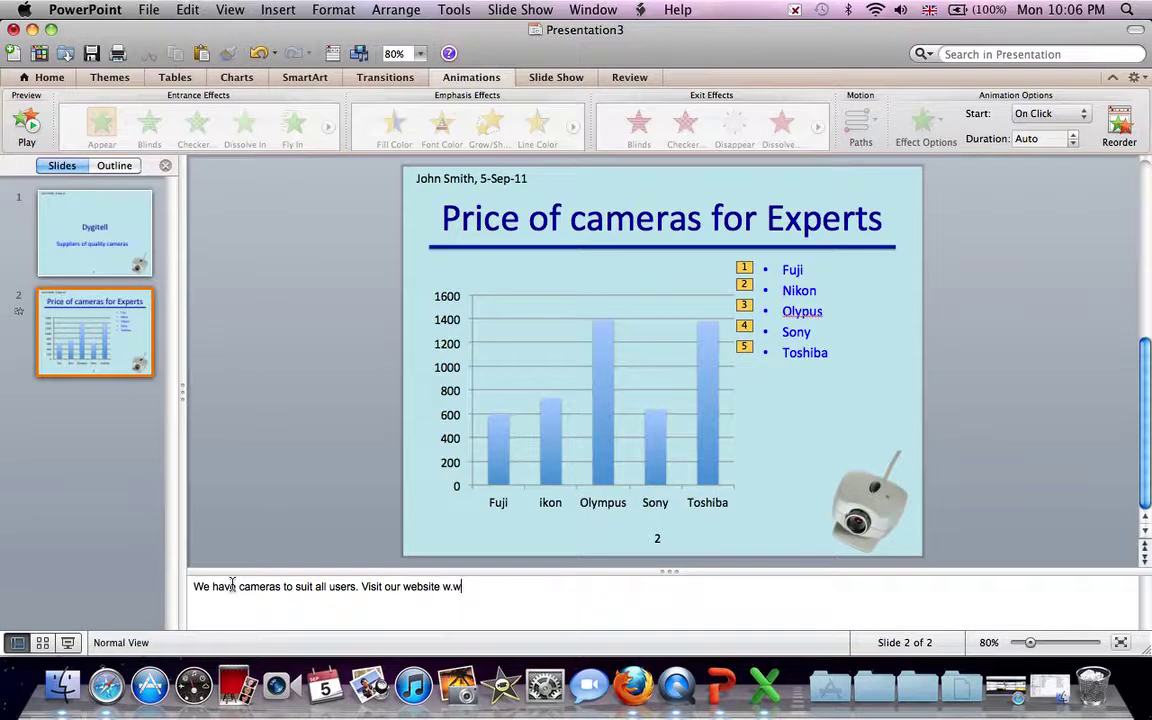
{"action": "key", "text": "BackSpace"}
{"action": "key", "text": "BackSpace"}
{"action": "type", "text": "ww."}
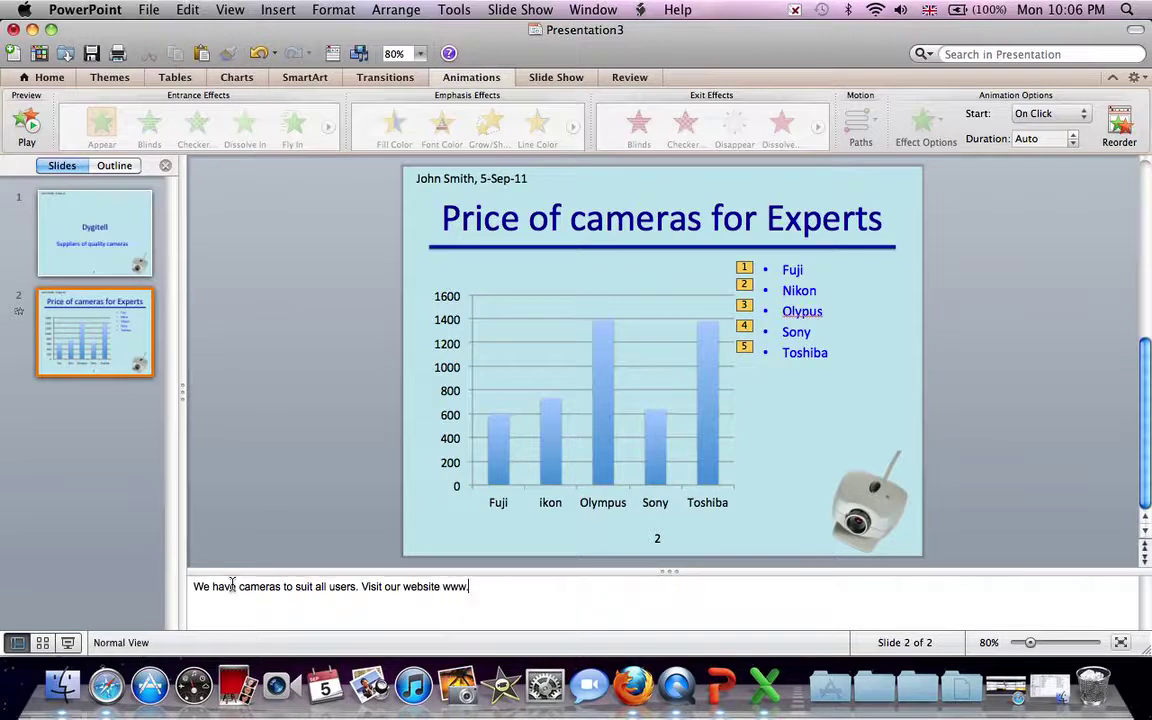
{"action": "type", "text": "dygite"}
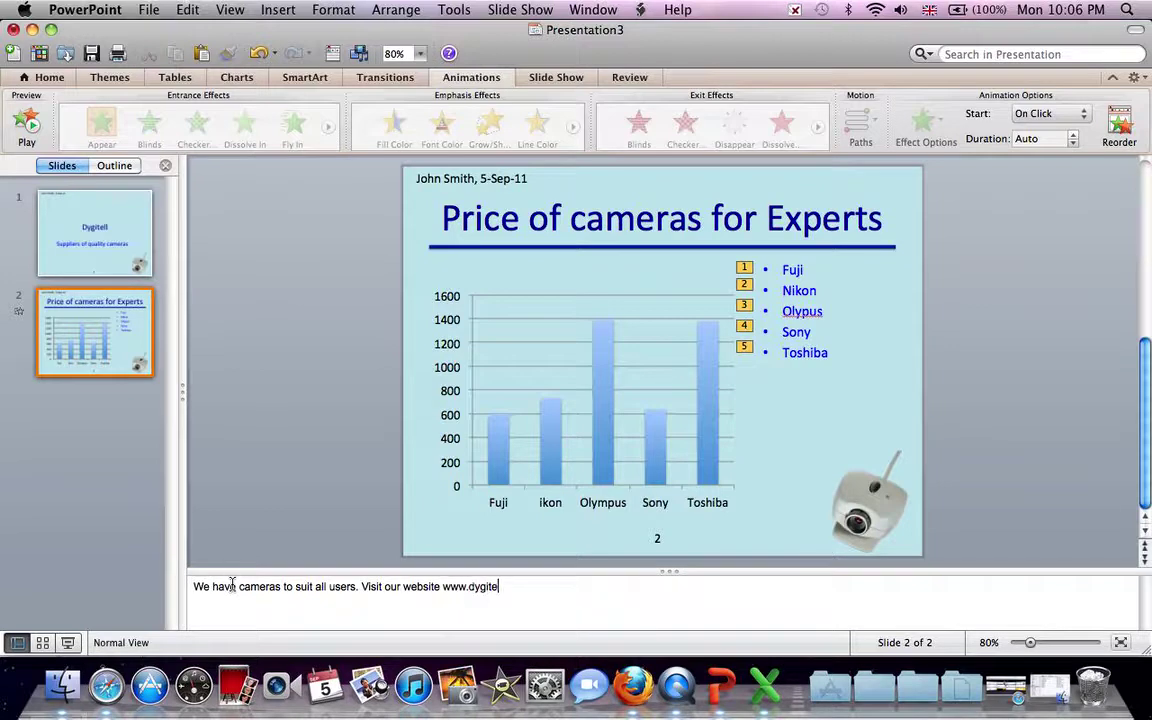
{"action": "type", "text": "ll.com"}
Step: Add a third slide and title it "What we guarantee"
{"action": "left_click", "coordinate": [49, 77]}
{"action": "left_click", "coordinate": [29, 121]}
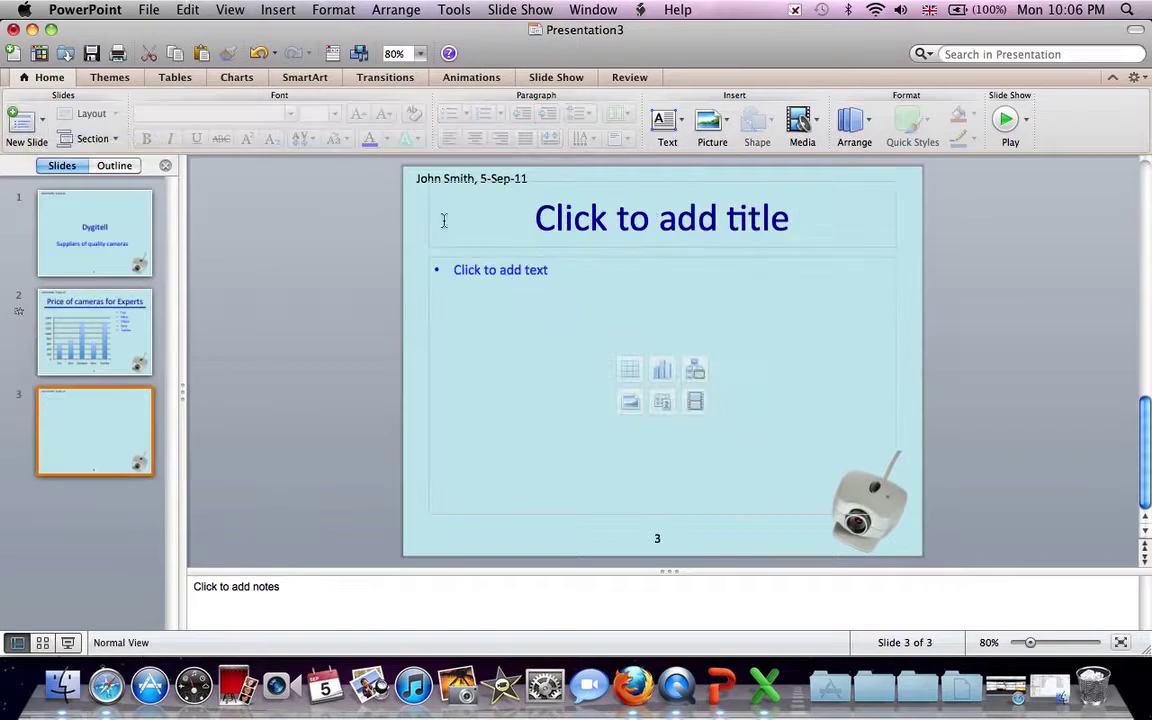
{"action": "left_click", "coordinate": [589, 234]}
{"action": "type", "text": "What we"}
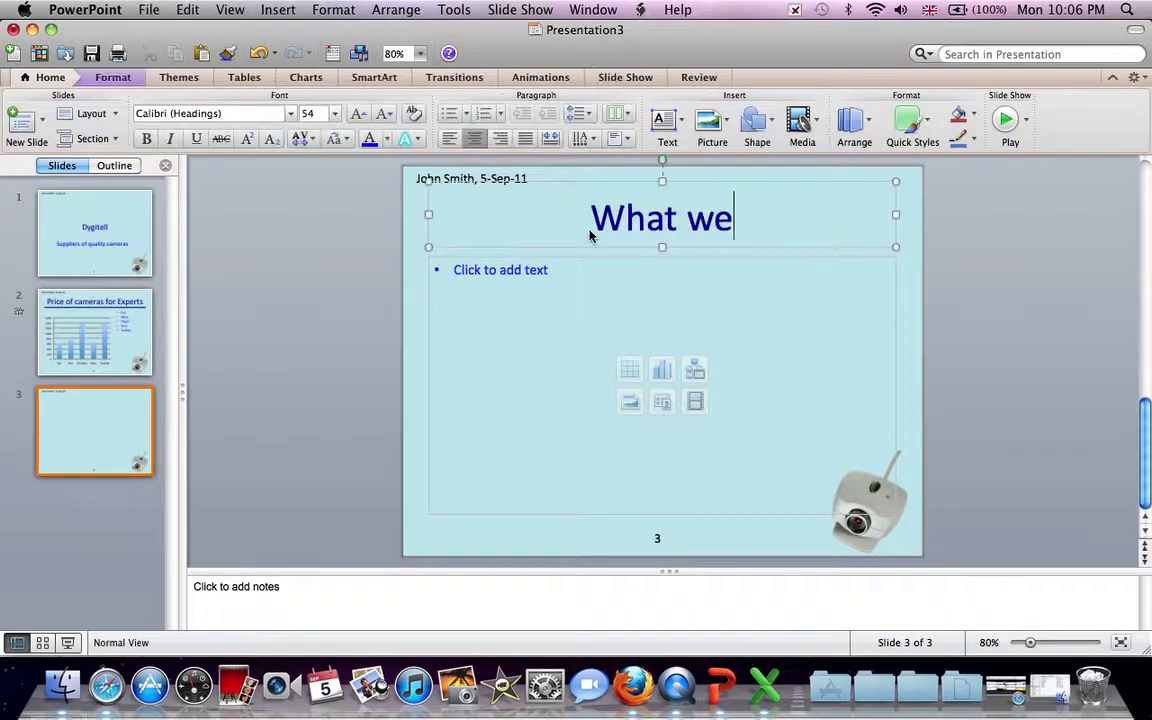
{"action": "type", "text": " guarantee"}
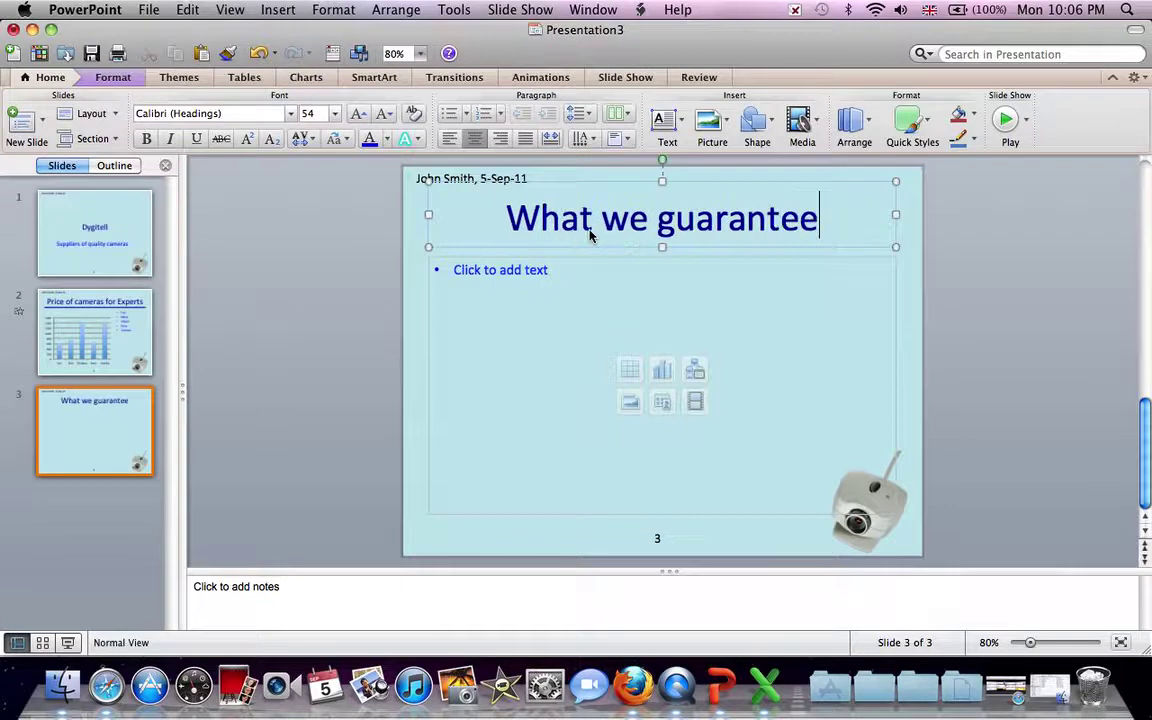
Step: Fill slide 3's body with the bullets "Full refund if not completely satisfied", "Trade-in of old camera" and "40 days free insurance cover"
{"action": "left_click", "coordinate": [584, 293]}
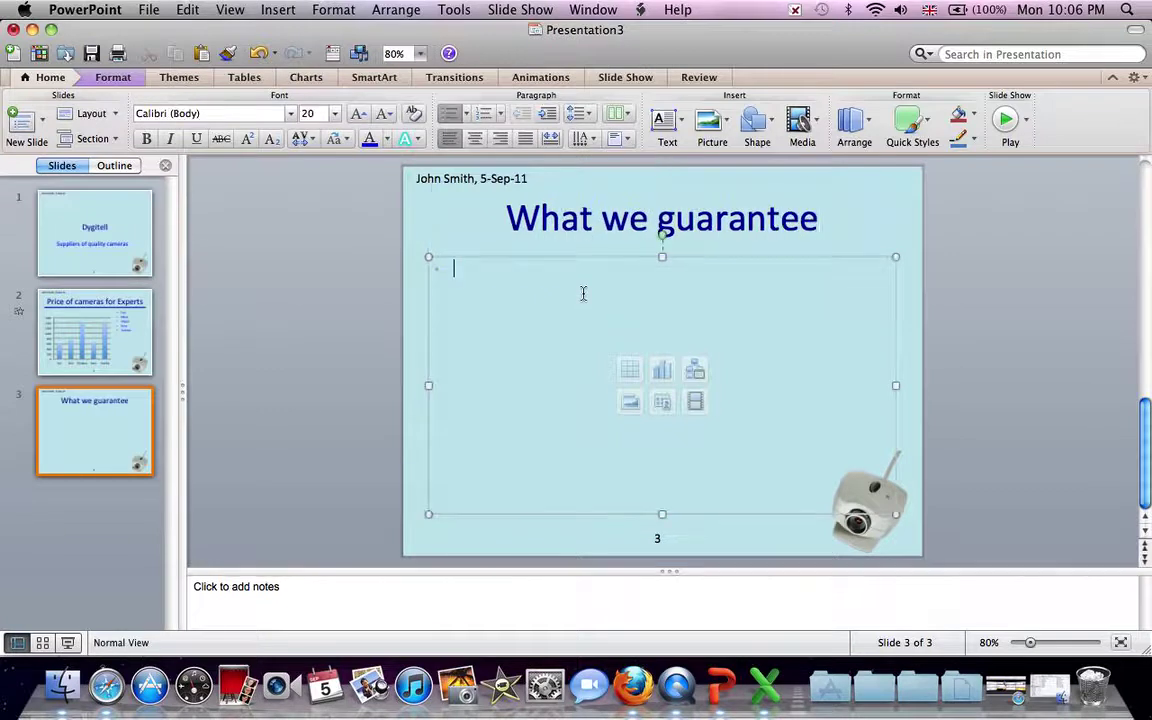
{"action": "type", "text": "Full ref"}
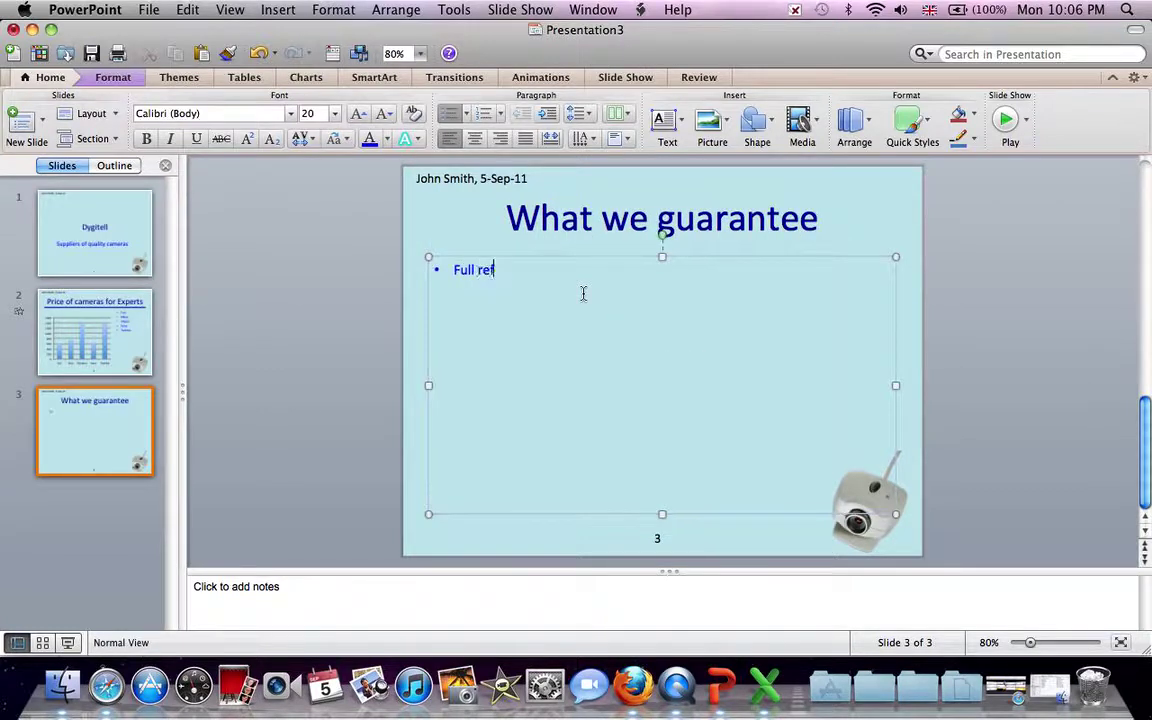
{"action": "type", "text": "und if not complete"}
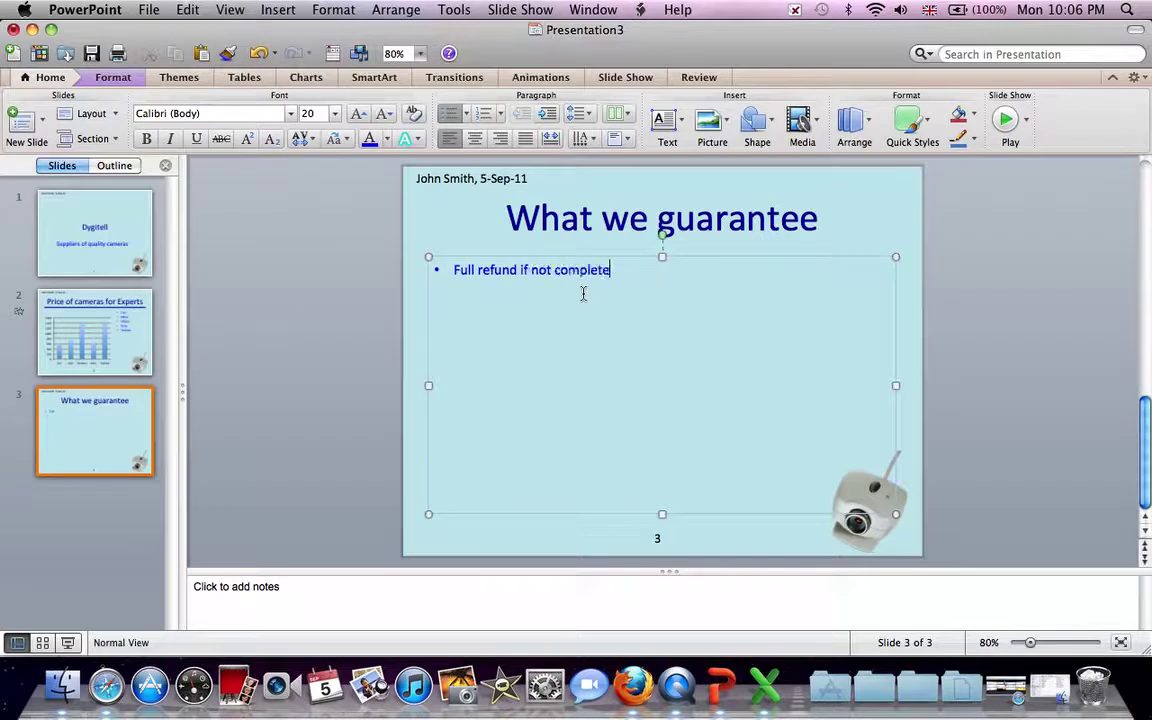
{"action": "type", "text": "ly satisfied"}
{"action": "key", "text": "Return"}
{"action": "type", "text": "T"}
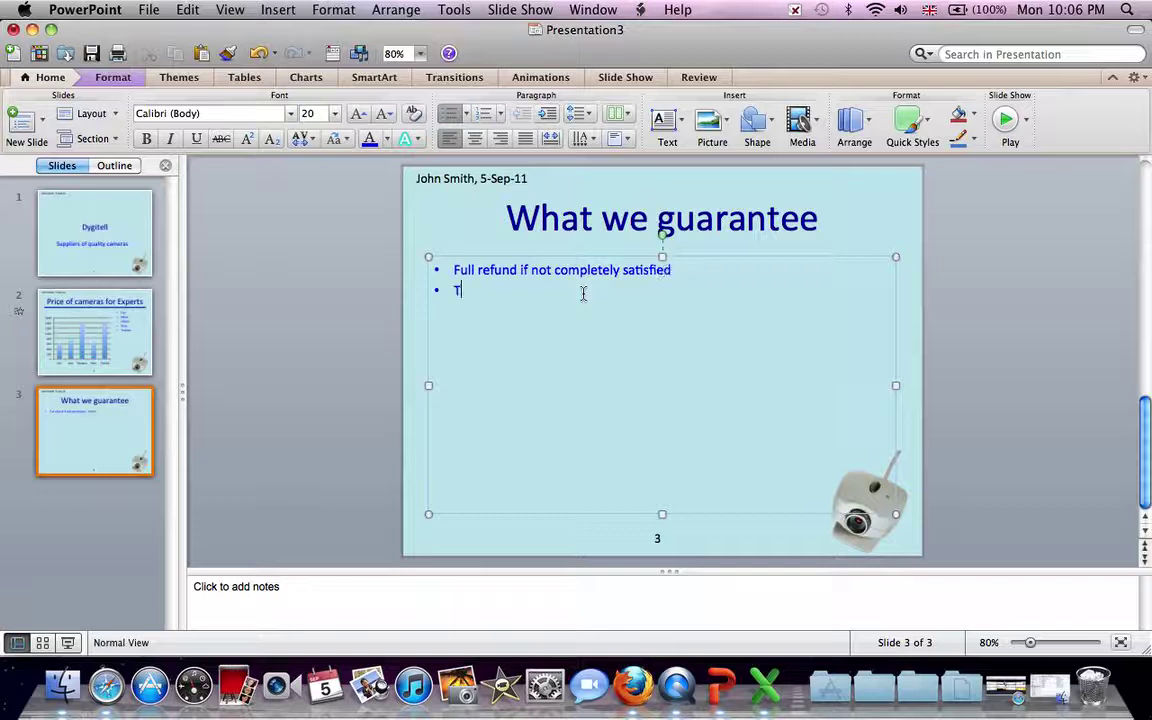
{"action": "type", "text": "rade-in of old cameras "}
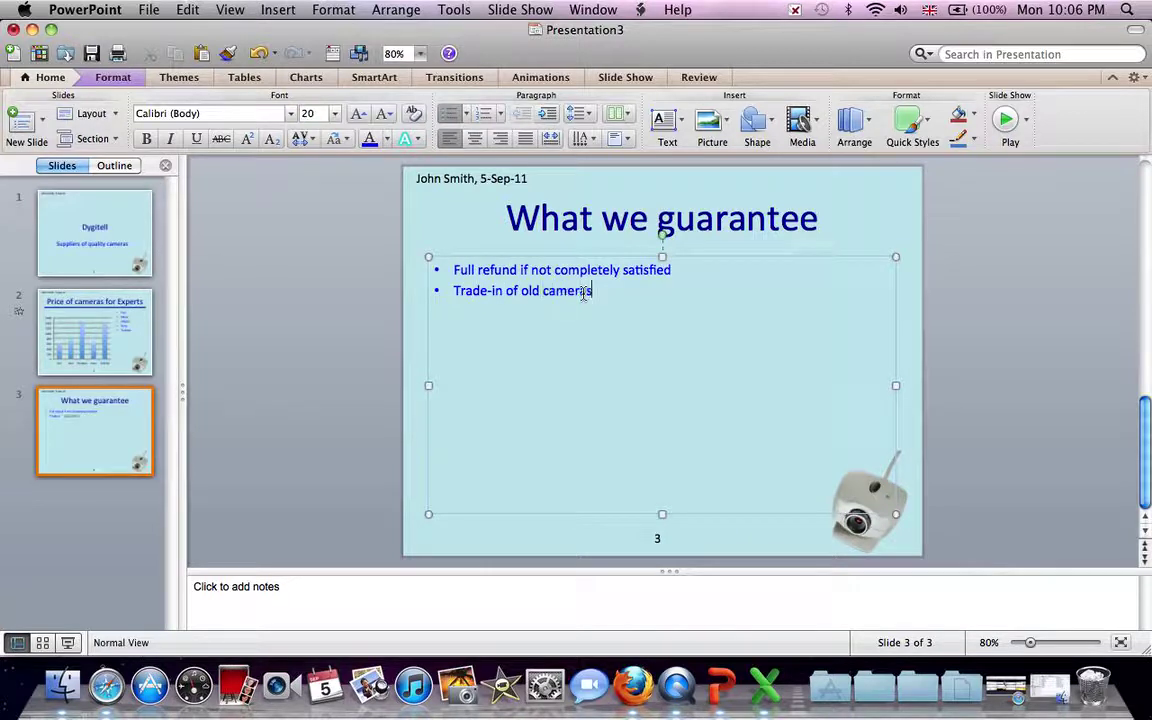
{"action": "type", "text": "40 days free ins"}
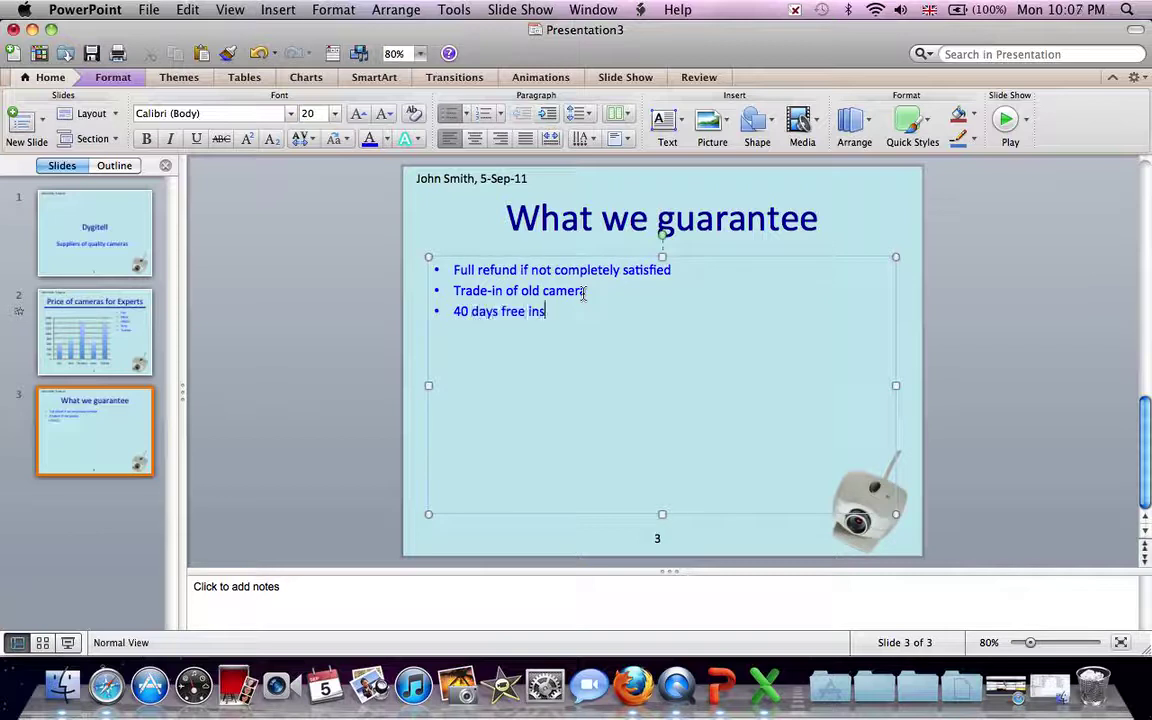
{"action": "type", "text": "urance cover"}
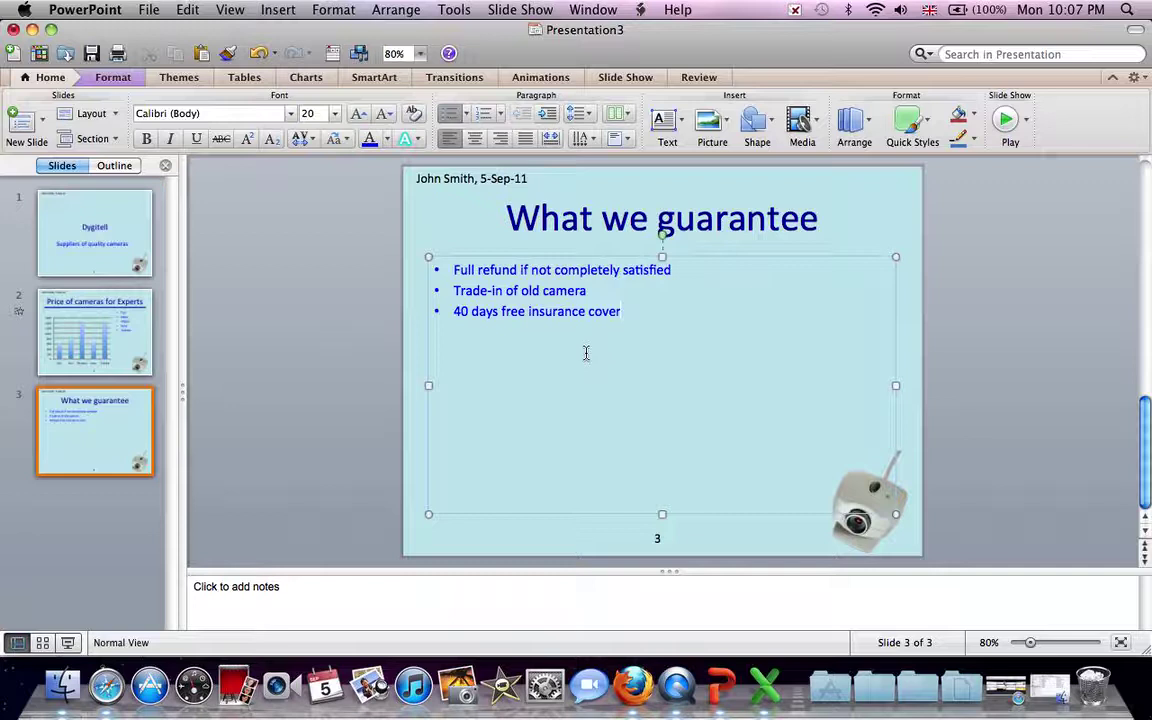
Step: Open the Clip Art Gallery for slide 3 and go to its online image library in the browser
{"action": "left_click", "coordinate": [278, 10]}
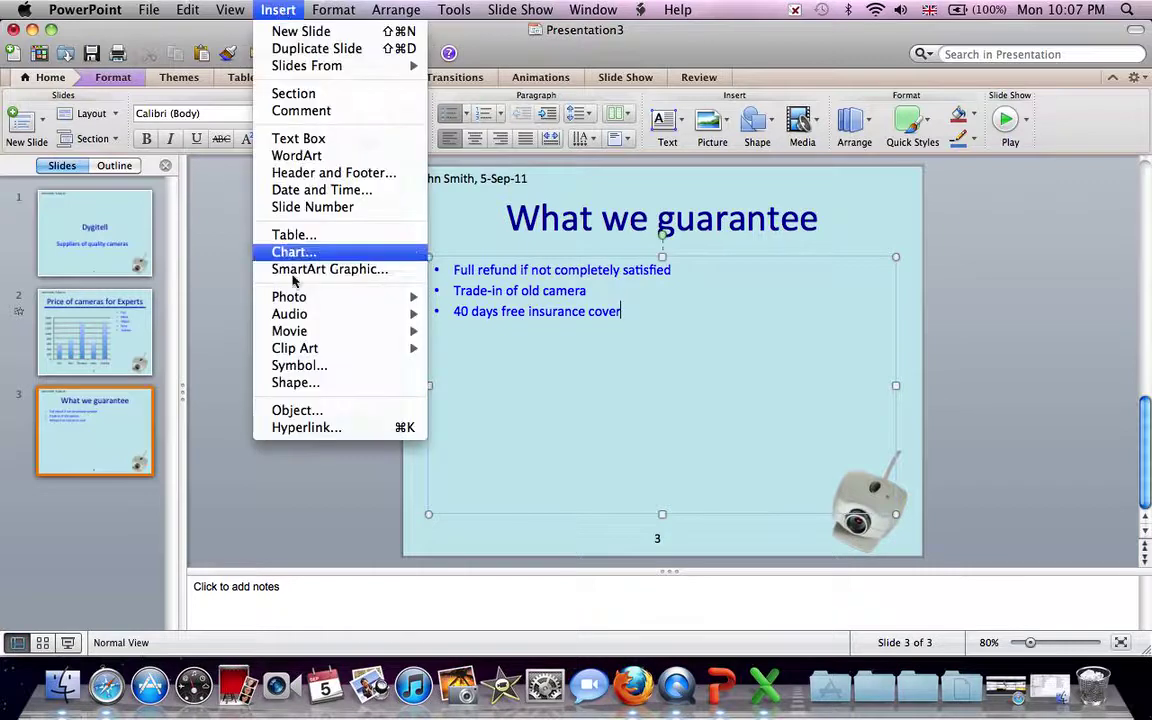
{"action": "mouse_move", "coordinate": [306, 355]}
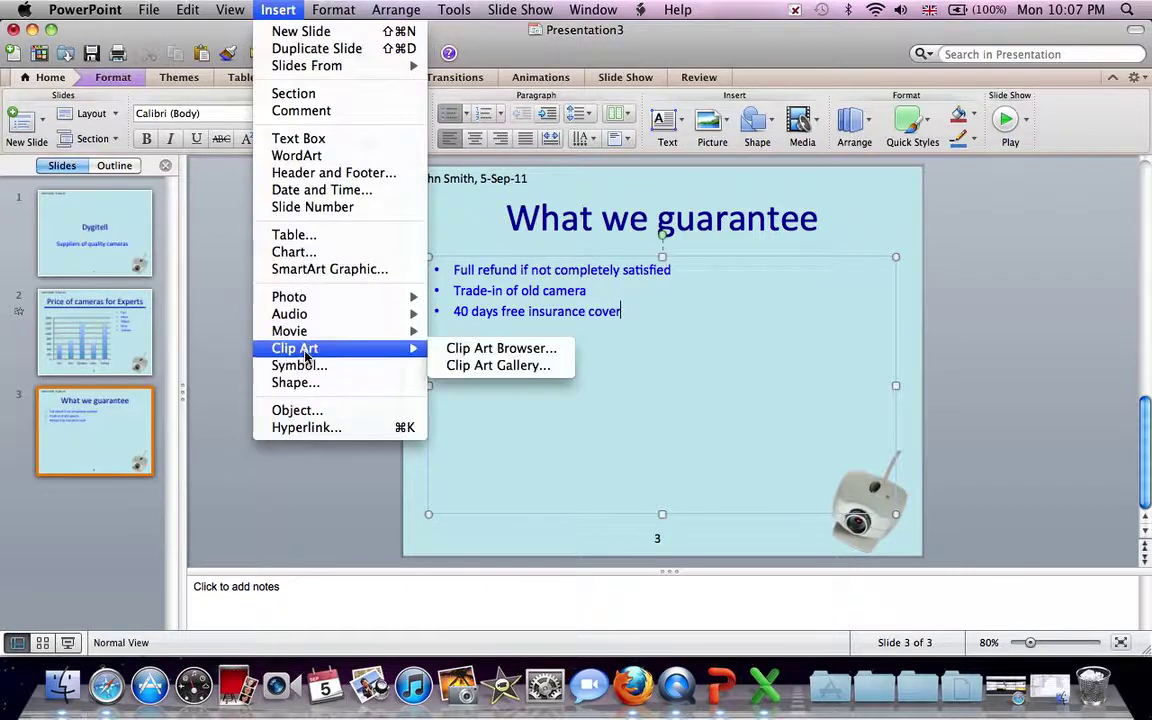
{"action": "left_click", "coordinate": [489, 367]}
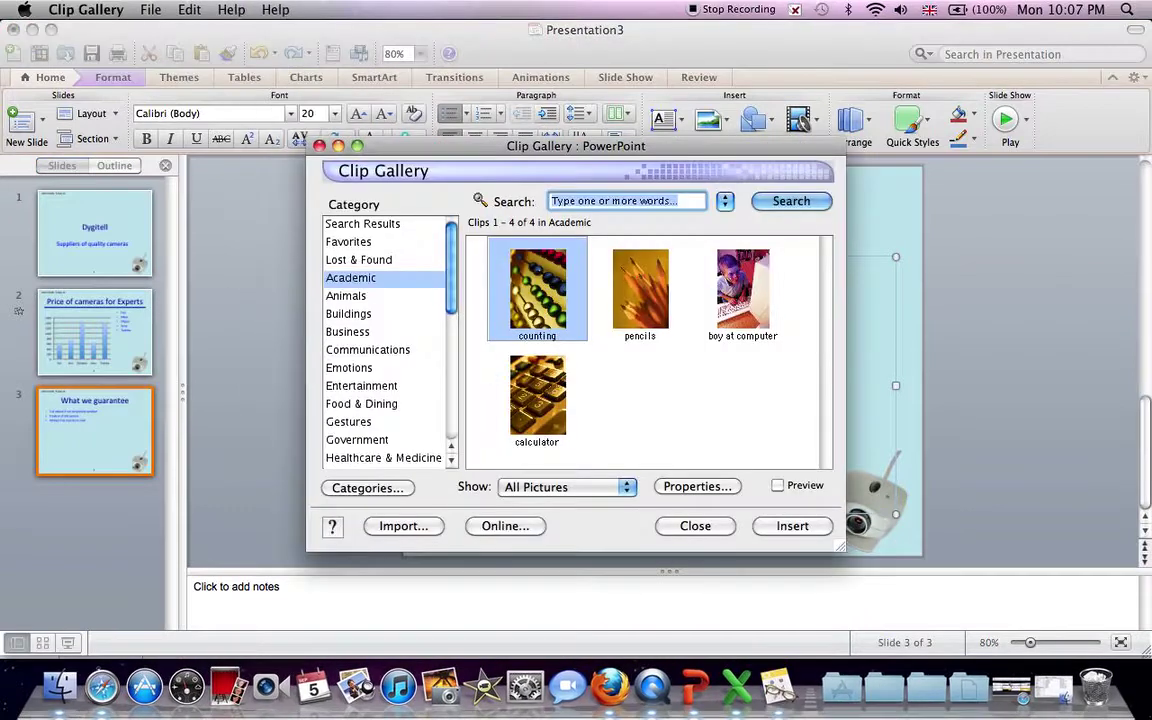
{"action": "left_click", "coordinate": [497, 525]}
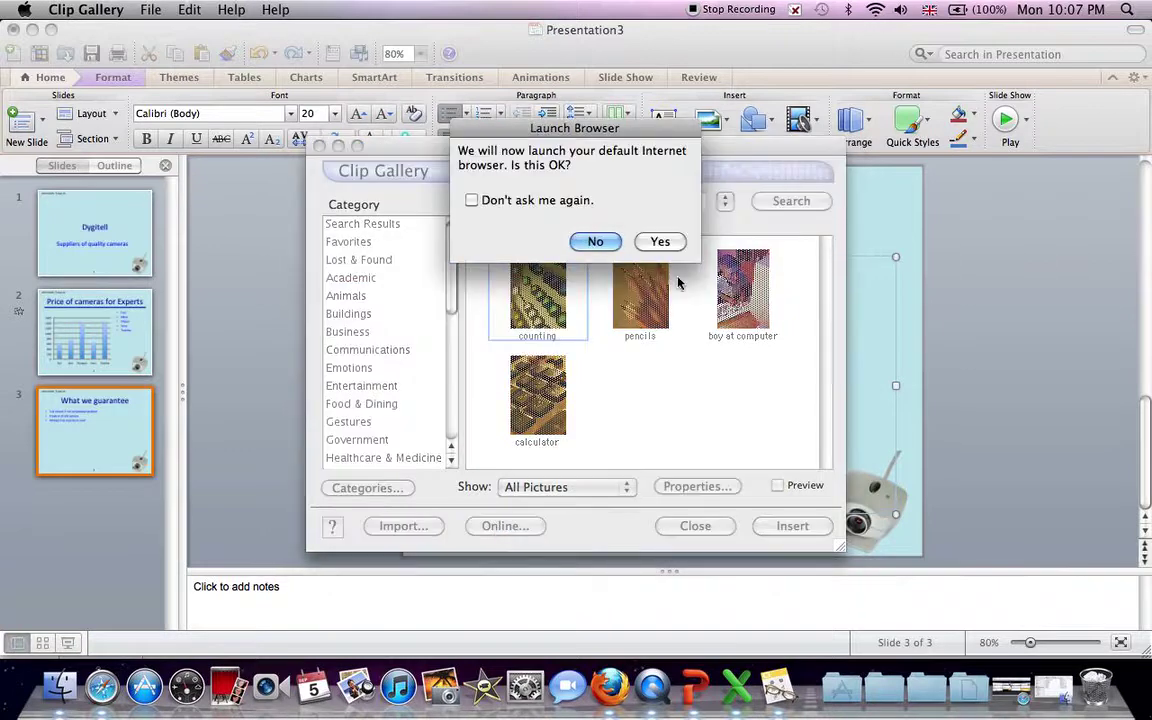
{"action": "left_click", "coordinate": [664, 241]}
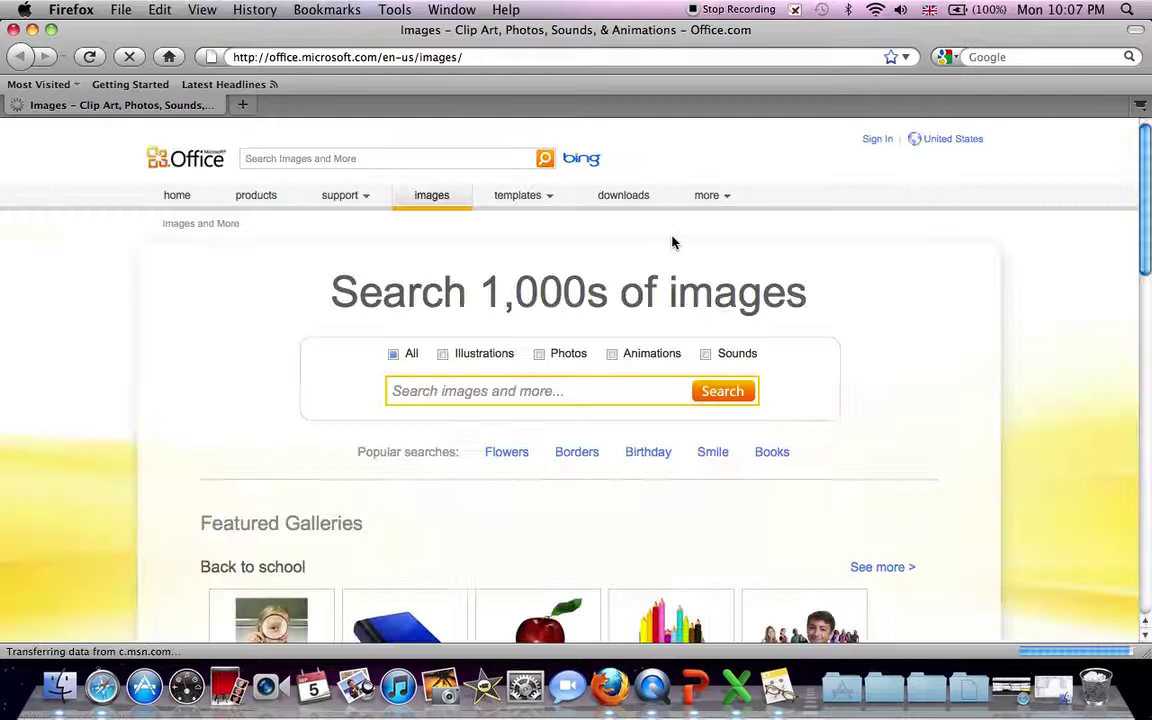
Step: Search the Office.com image library for "camera" and look through the pictures
{"action": "left_click", "coordinate": [597, 396]}
{"action": "type", "text": "camera"}
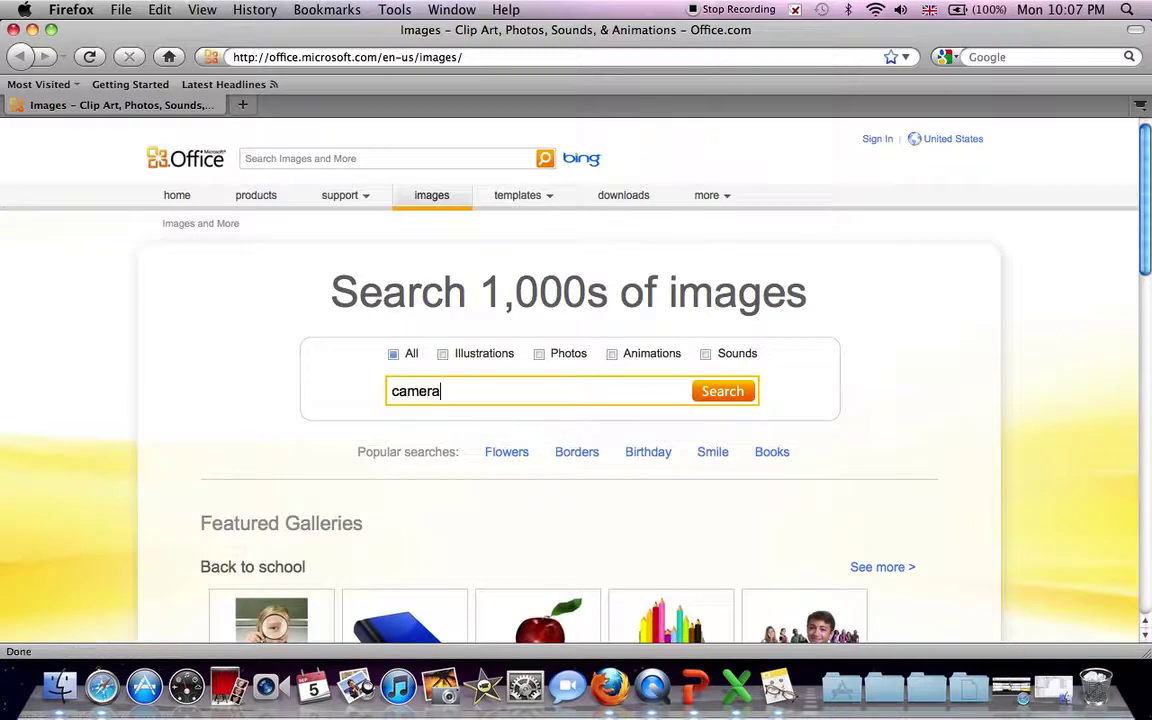
{"action": "key", "text": "Return"}
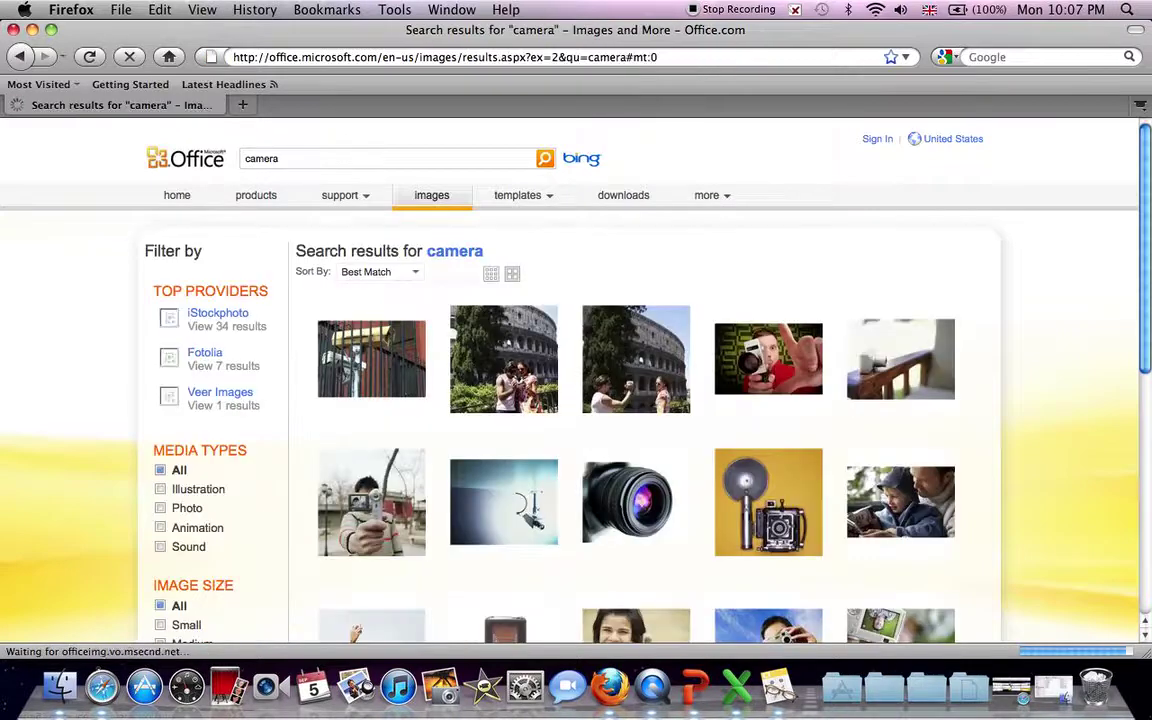
{"action": "scroll", "coordinate": [703, 330], "scroll_direction": "down", "scroll_amount": 5}
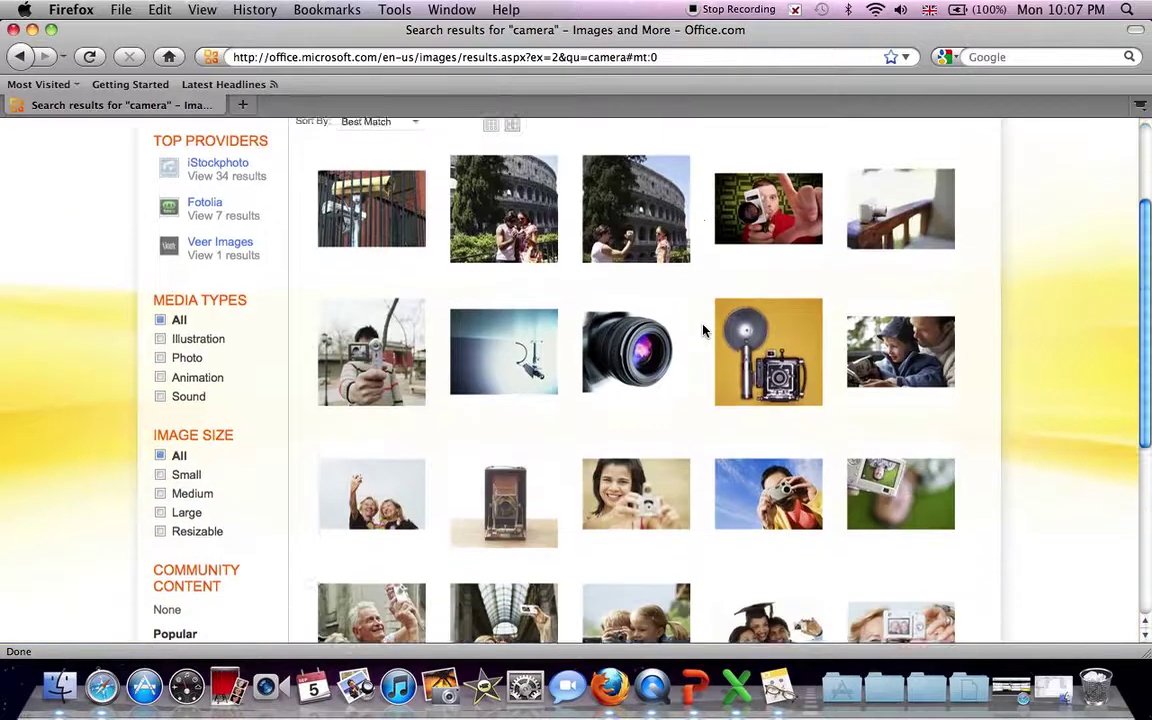
Step: Open the "Close up of camera lens" picture from the search results and copy the image
{"action": "left_click", "coordinate": [645, 323]}
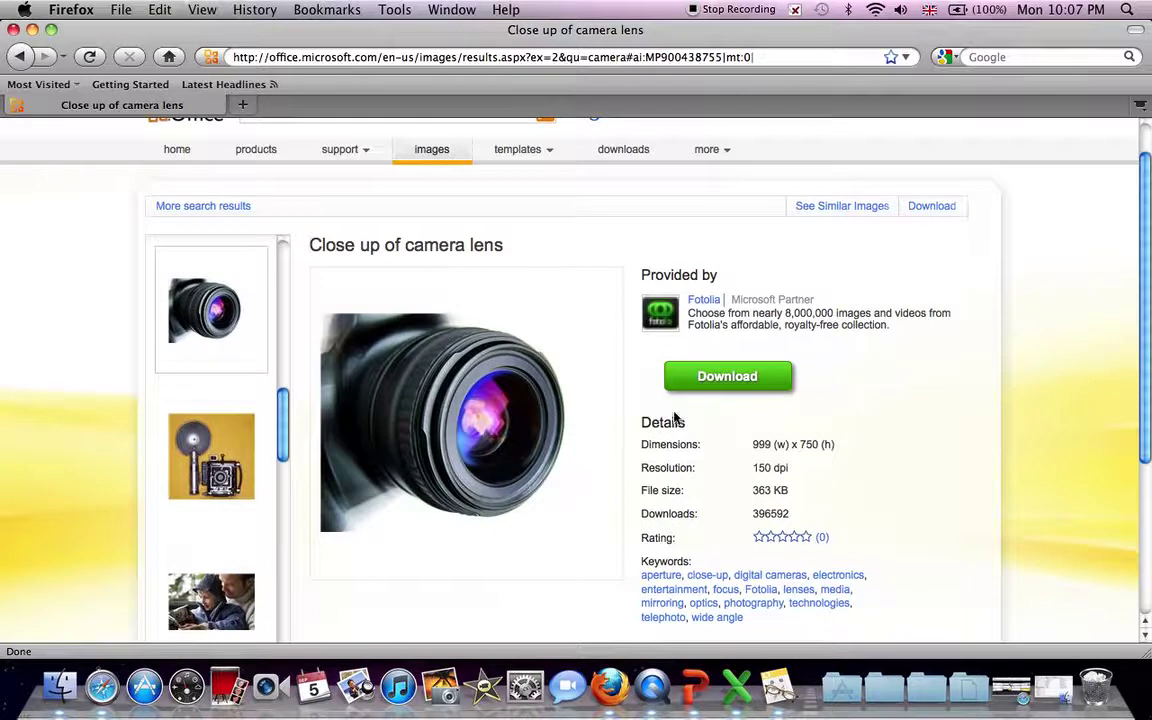
{"action": "right_click", "coordinate": [546, 418]}
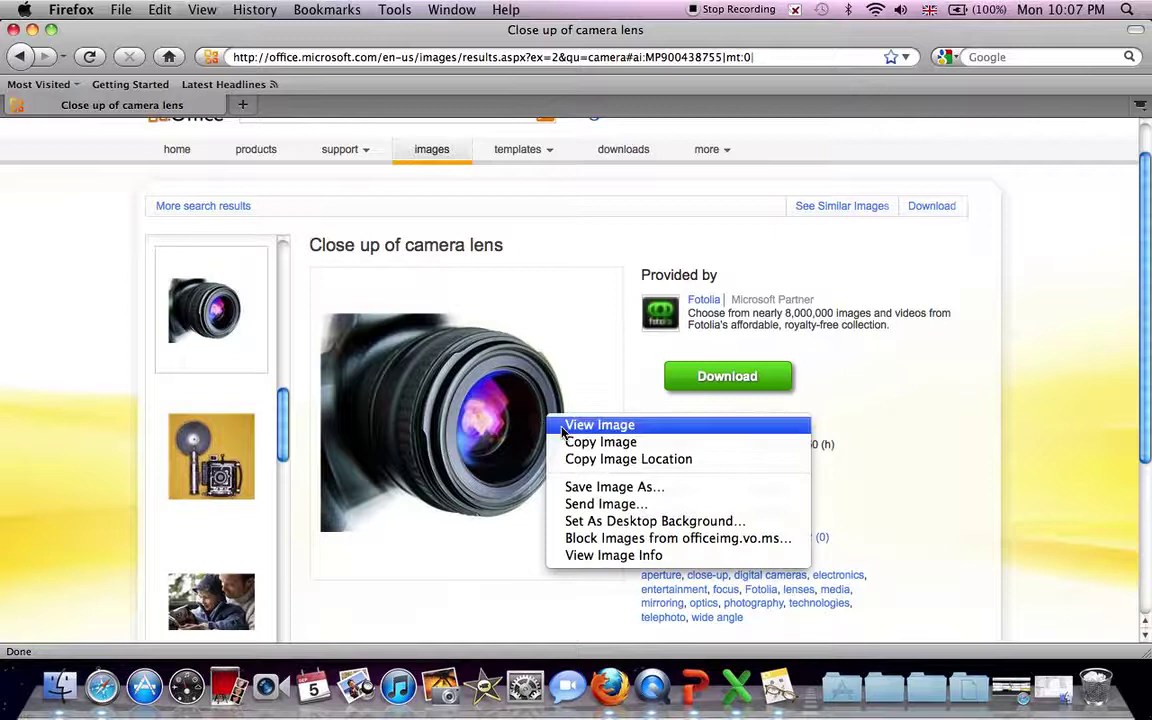
{"action": "left_click", "coordinate": [568, 446]}
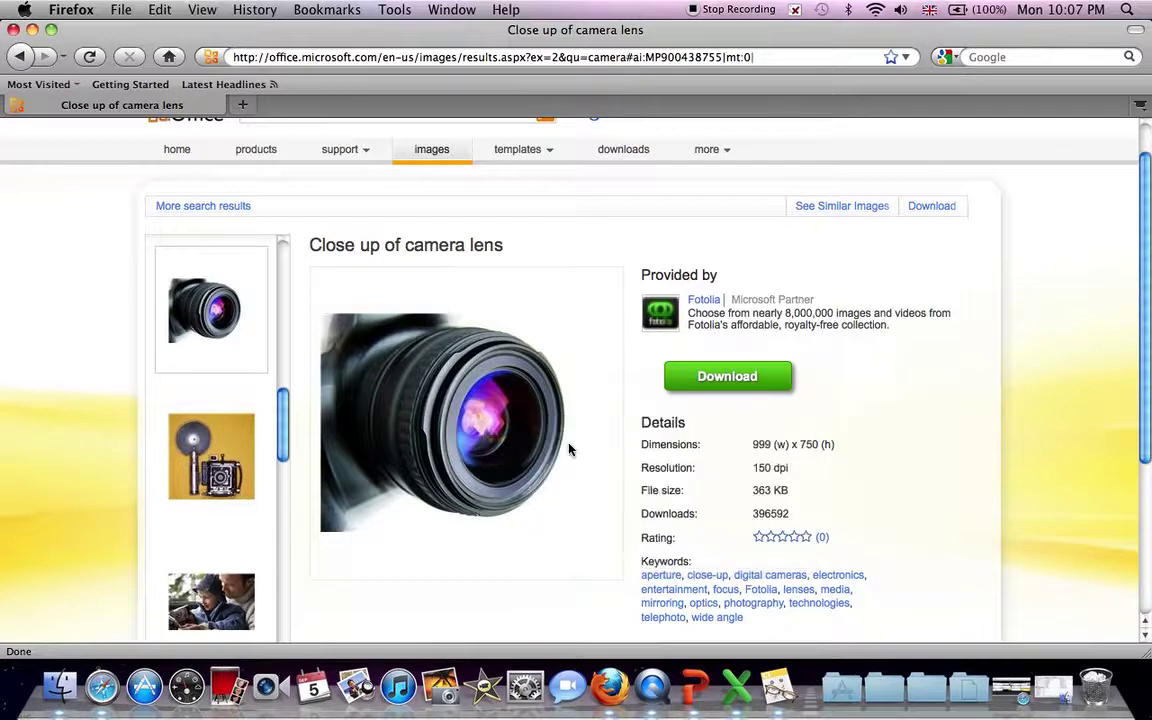
Step: Switch to PowerPoint, paste the camera lens image on slide 3, and place it at reduced size beside the bullets
{"action": "key", "text": "super+Tab"}
{"action": "key", "text": "super+Tab"}
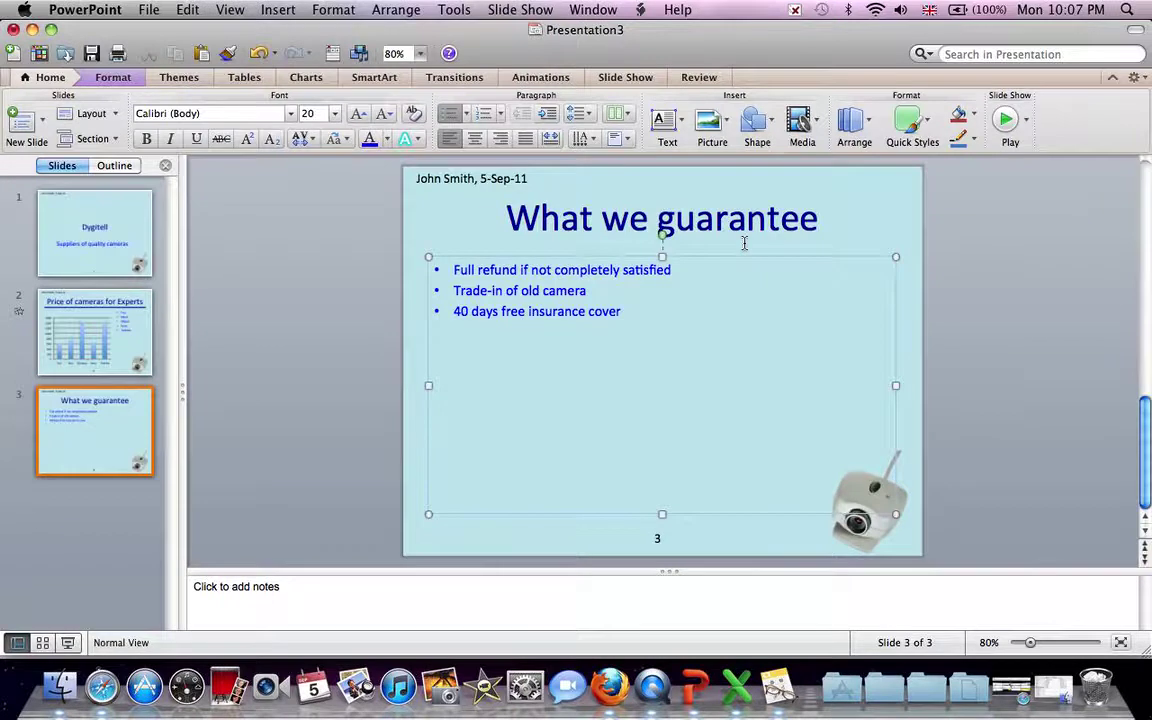
{"action": "key", "text": "super+v"}
{"action": "left_click_drag", "start_coordinate": [576, 282], "coordinate": [702, 393]}
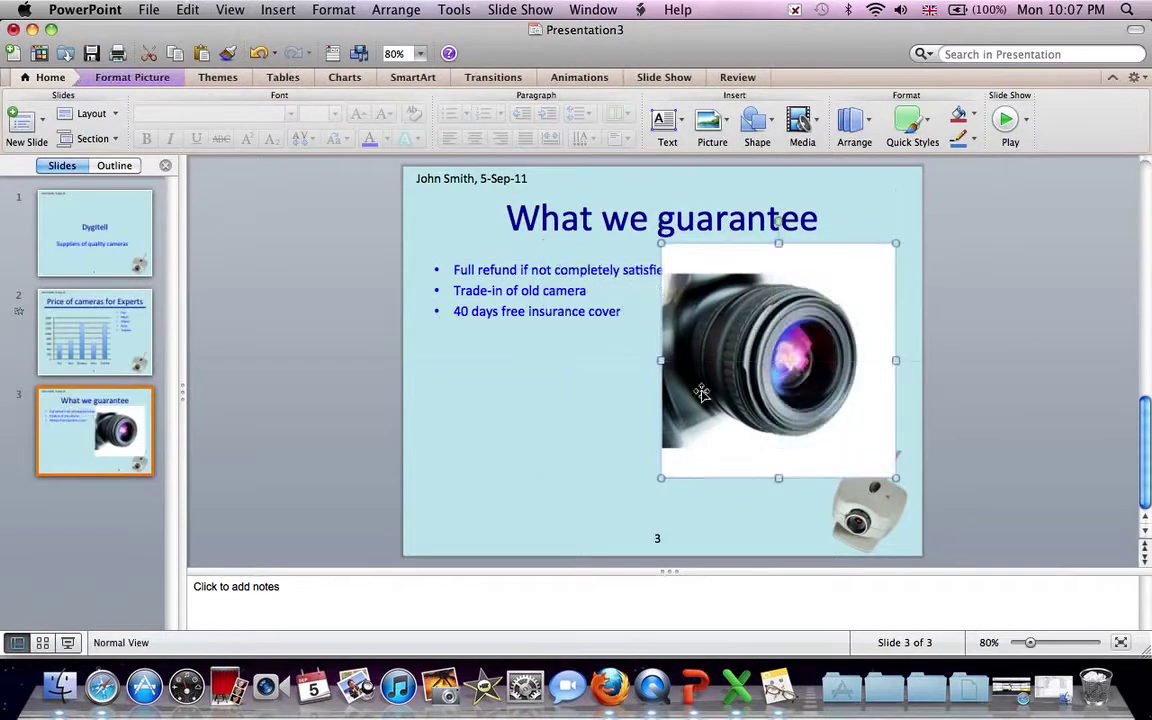
{"action": "left_click_drag", "start_coordinate": [661, 478], "coordinate": [712, 424]}
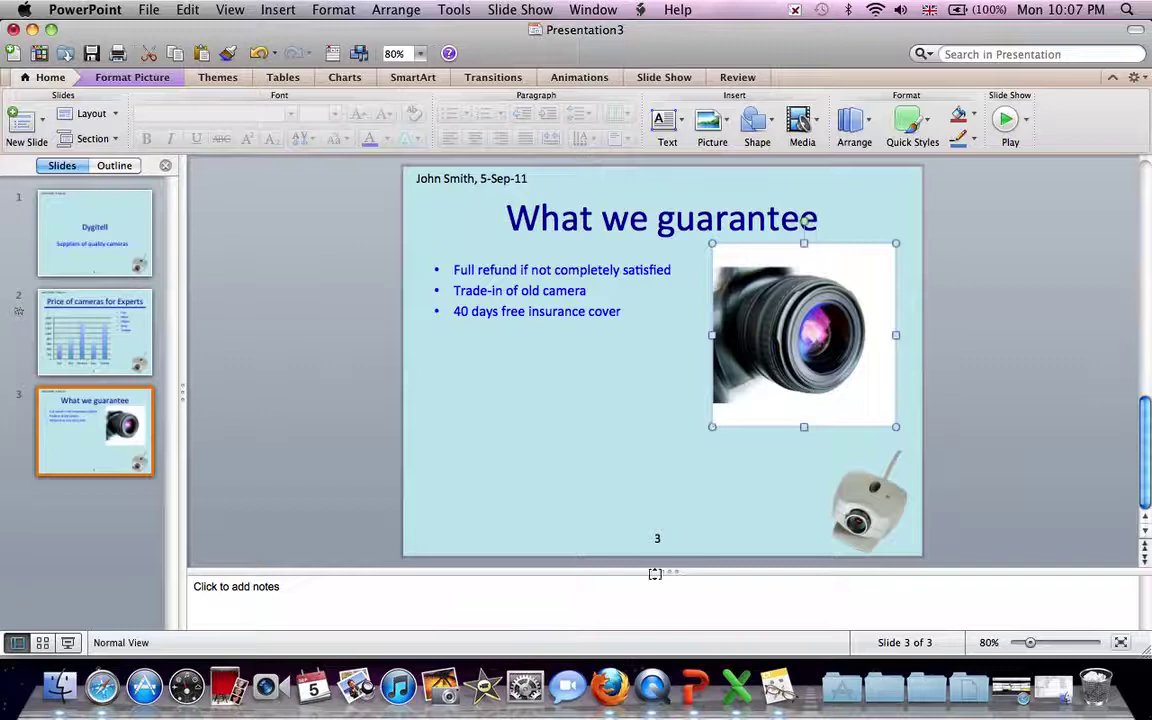
Step: Add slide 3 notes on two lines: "We feel that our service is better than any other." and "Why waste time looking everywhere when we have everything you need?"
{"action": "left_click", "coordinate": [652, 591]}
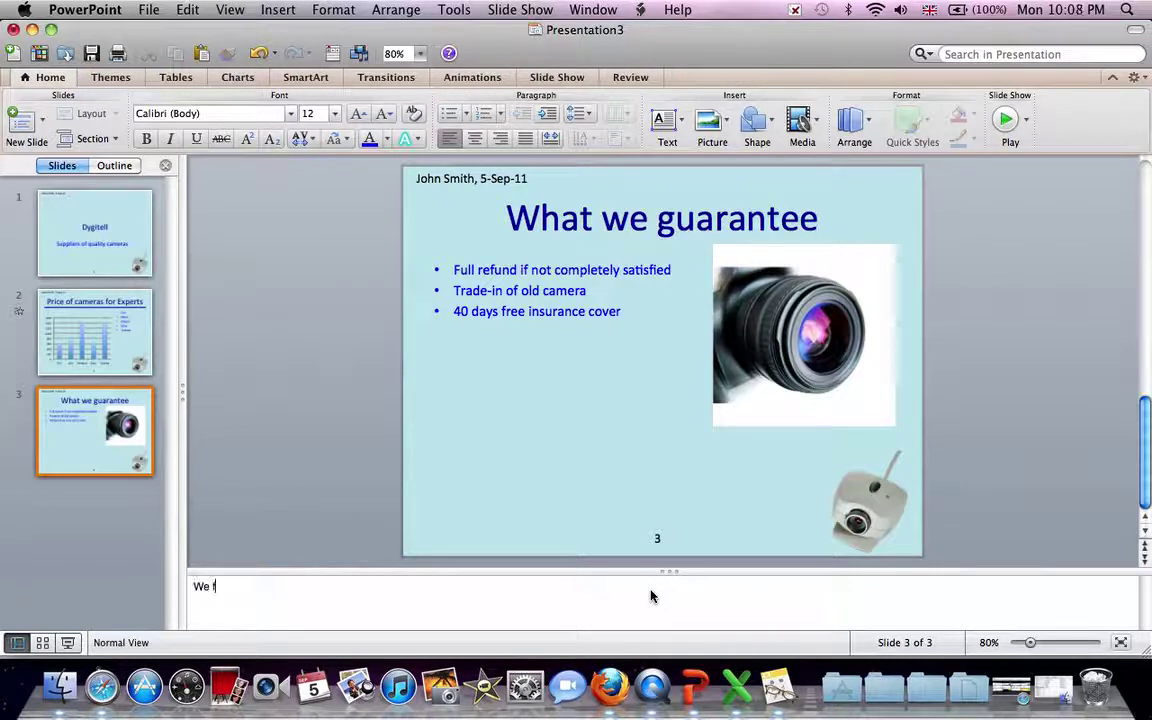
{"action": "type", "text": "We feel that our service is better than "}
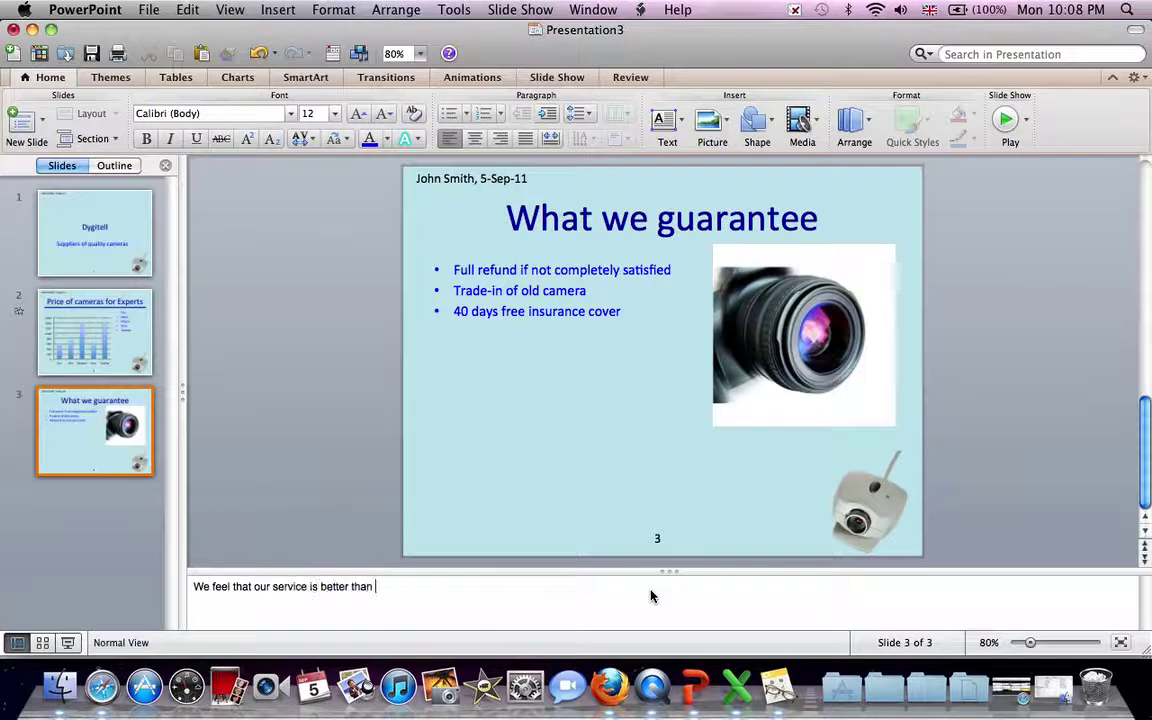
{"action": "type", "text": "any other. Why waste time "}
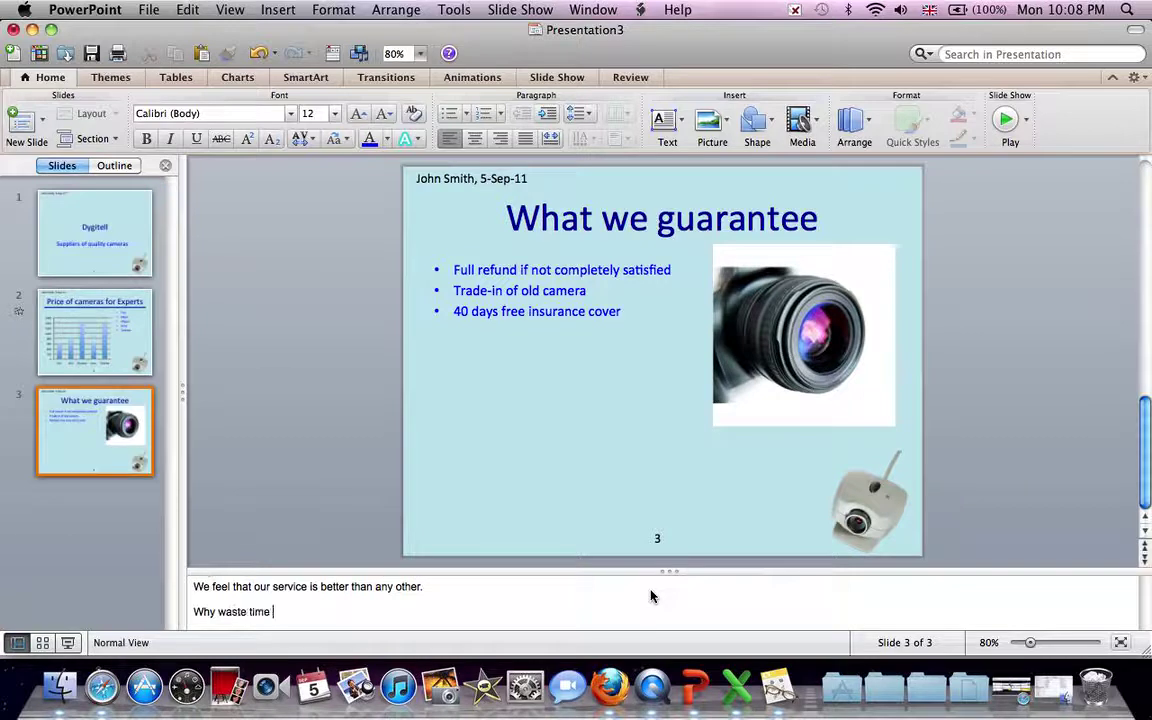
{"action": "type", "text": "looking everywhere when we"}
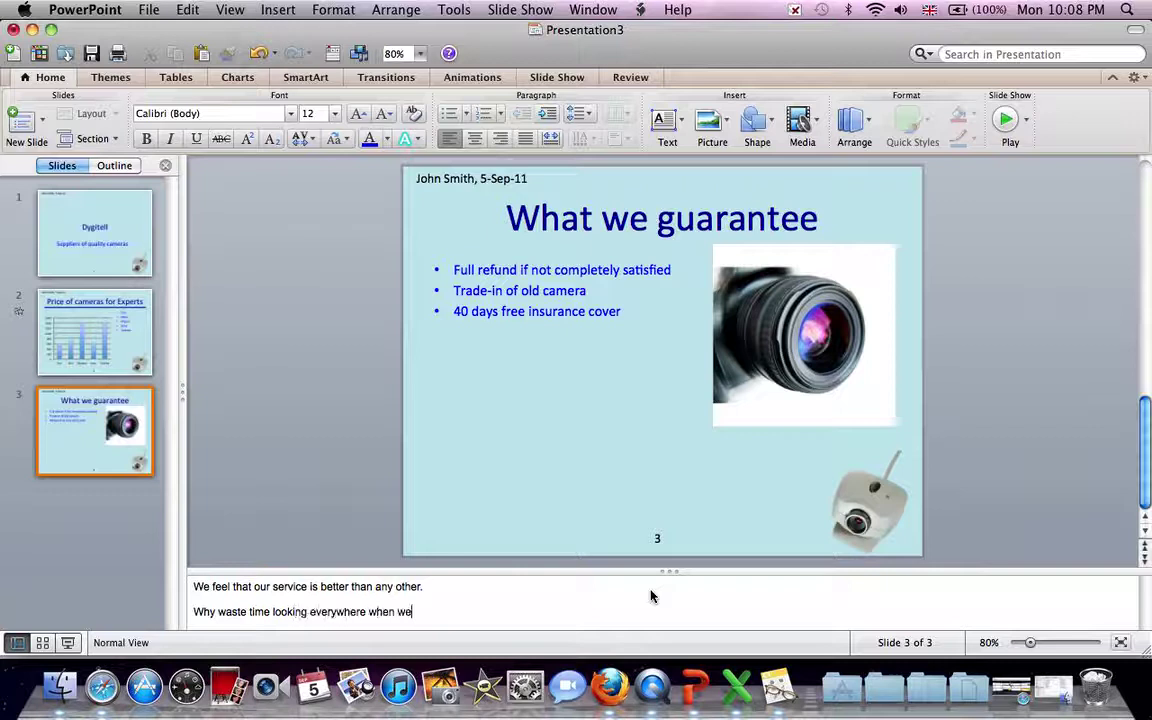
{"action": "type", "text": " have everything you need?"}
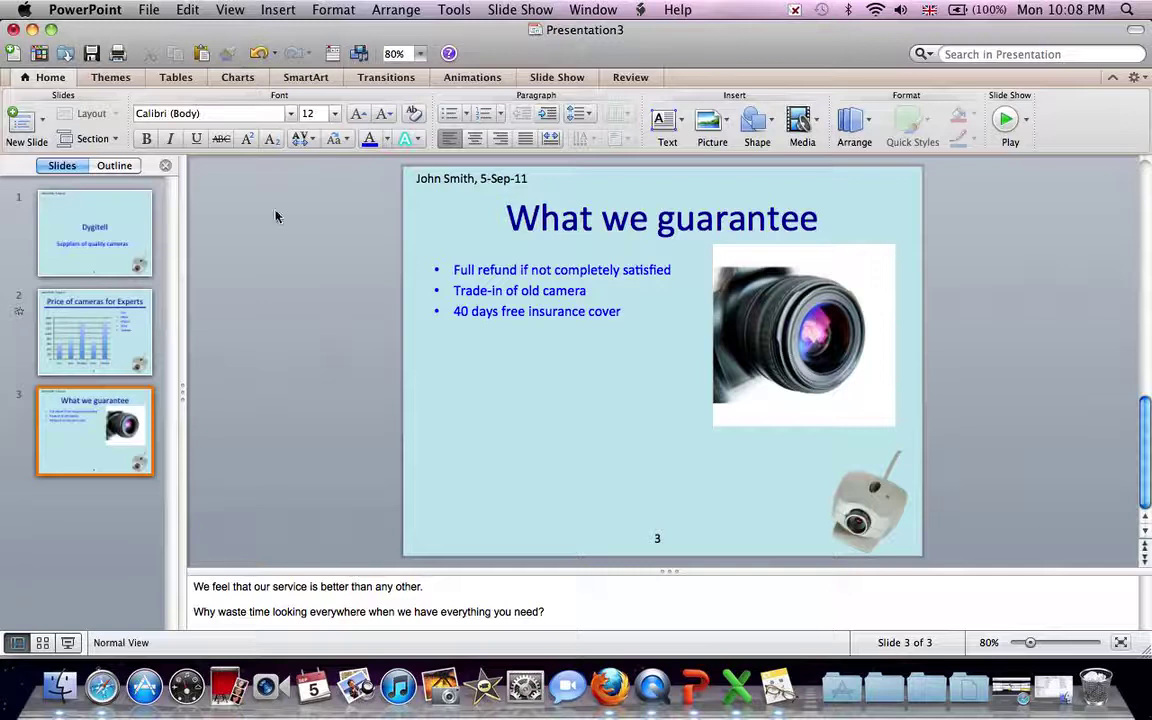
Step: Open the Slide Master and apply the Random Bars transition to it
{"action": "left_click", "coordinate": [100, 79]}
{"action": "left_click", "coordinate": [1095, 130]}
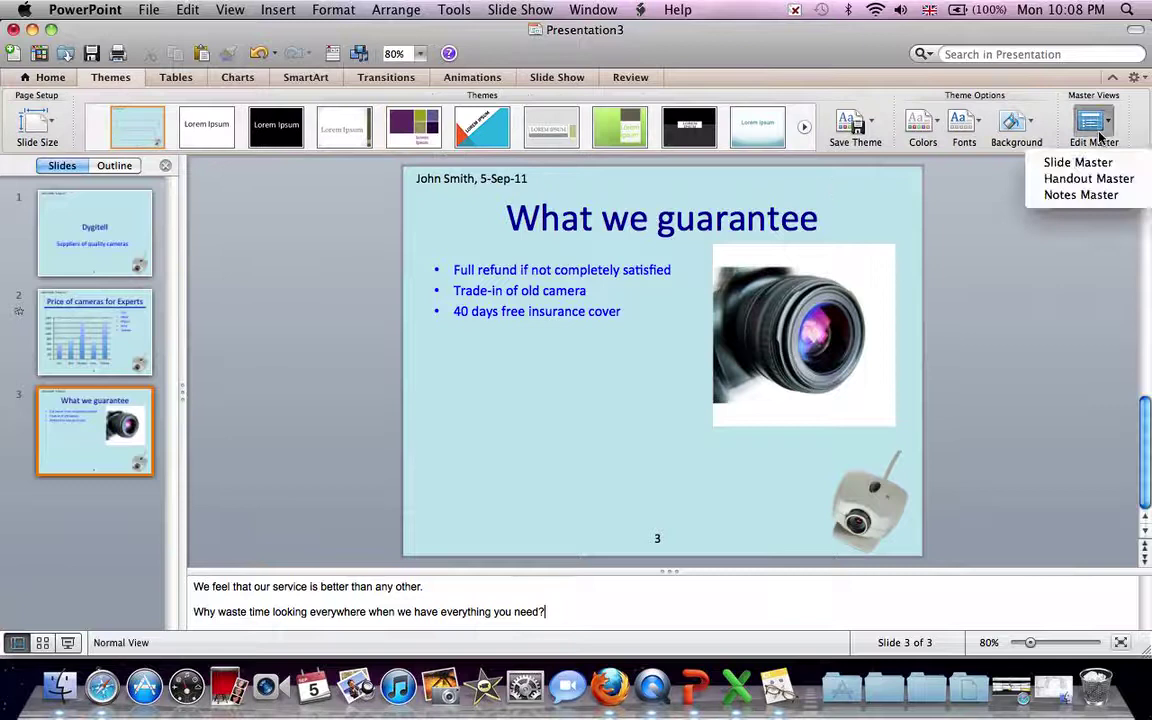
{"action": "left_click", "coordinate": [1062, 160]}
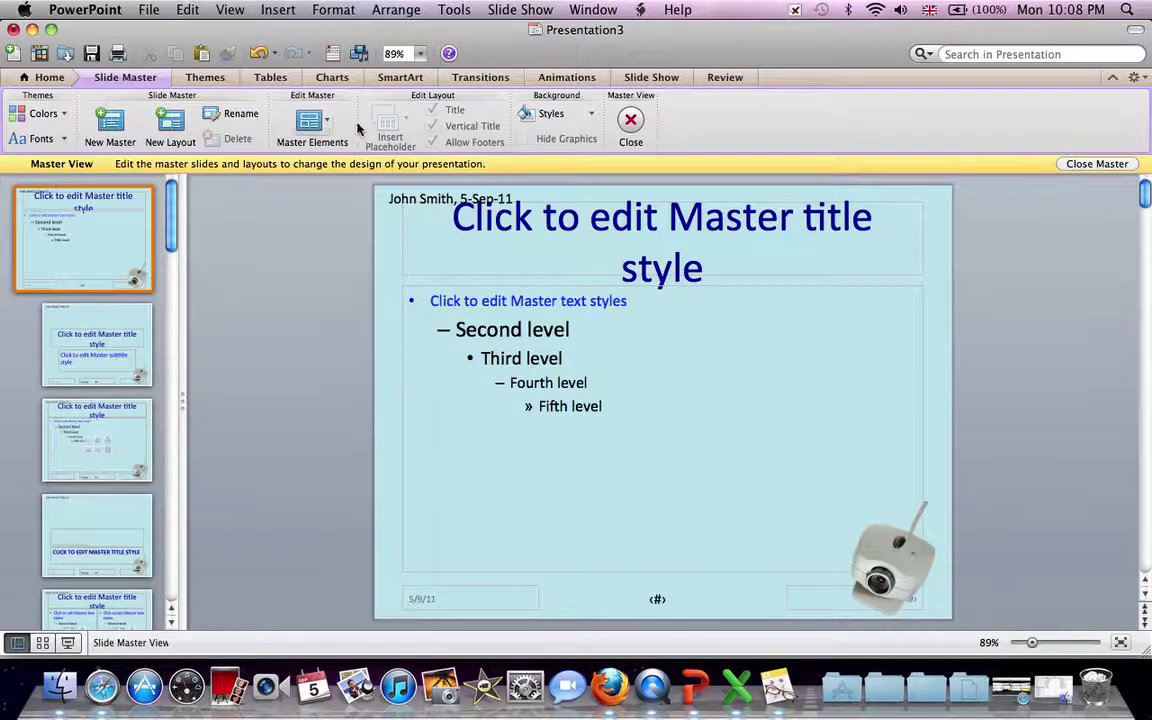
{"action": "left_click", "coordinate": [481, 77]}
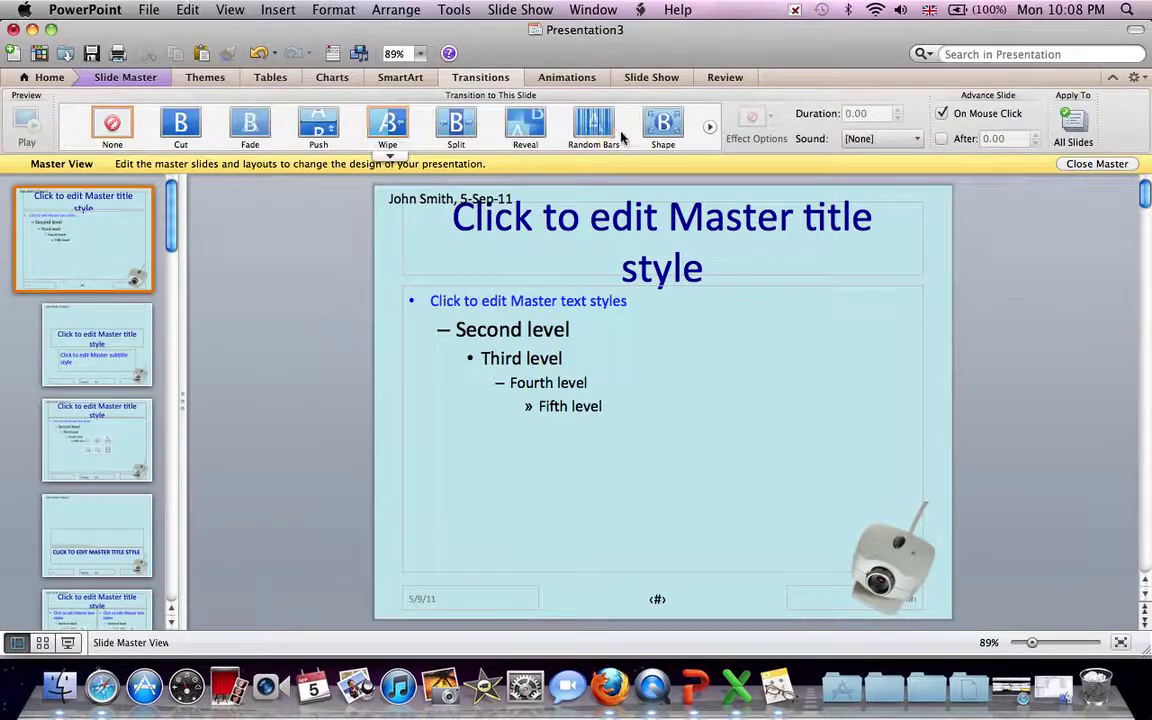
{"action": "left_click", "coordinate": [600, 130]}
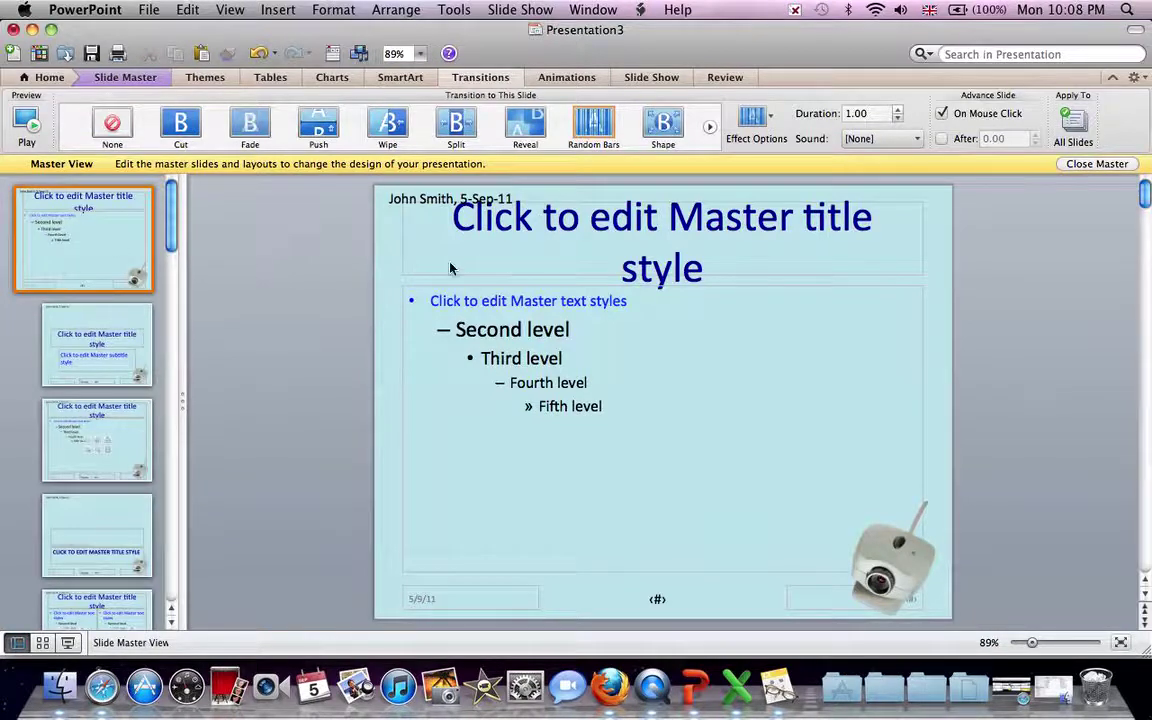
Step: Apply the Fly In entrance animation to the master title placeholder and close the master view
{"action": "left_click", "coordinate": [567, 226]}
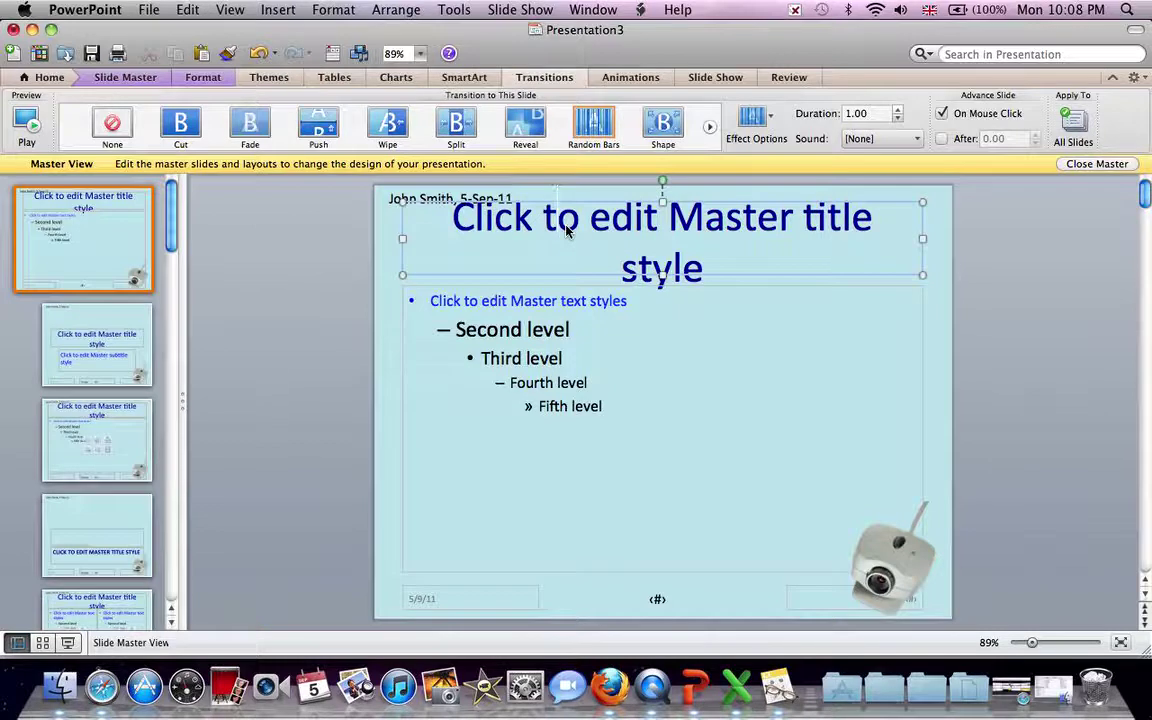
{"action": "left_click", "coordinate": [638, 80]}
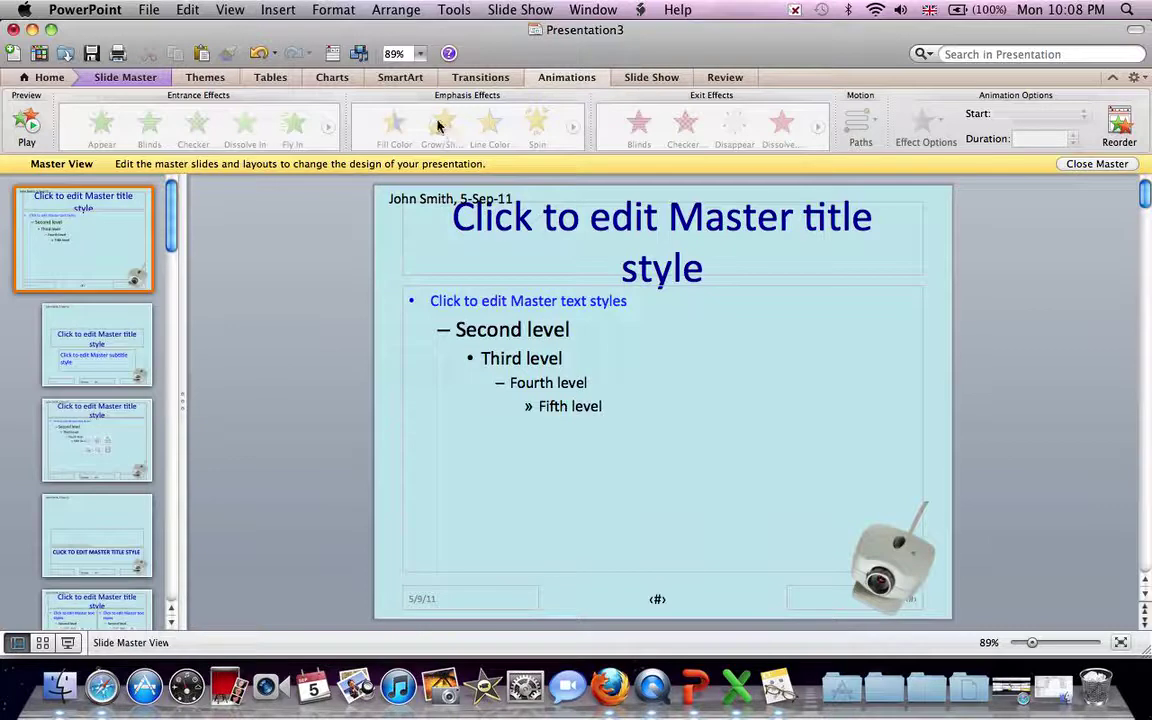
{"action": "left_click", "coordinate": [553, 230]}
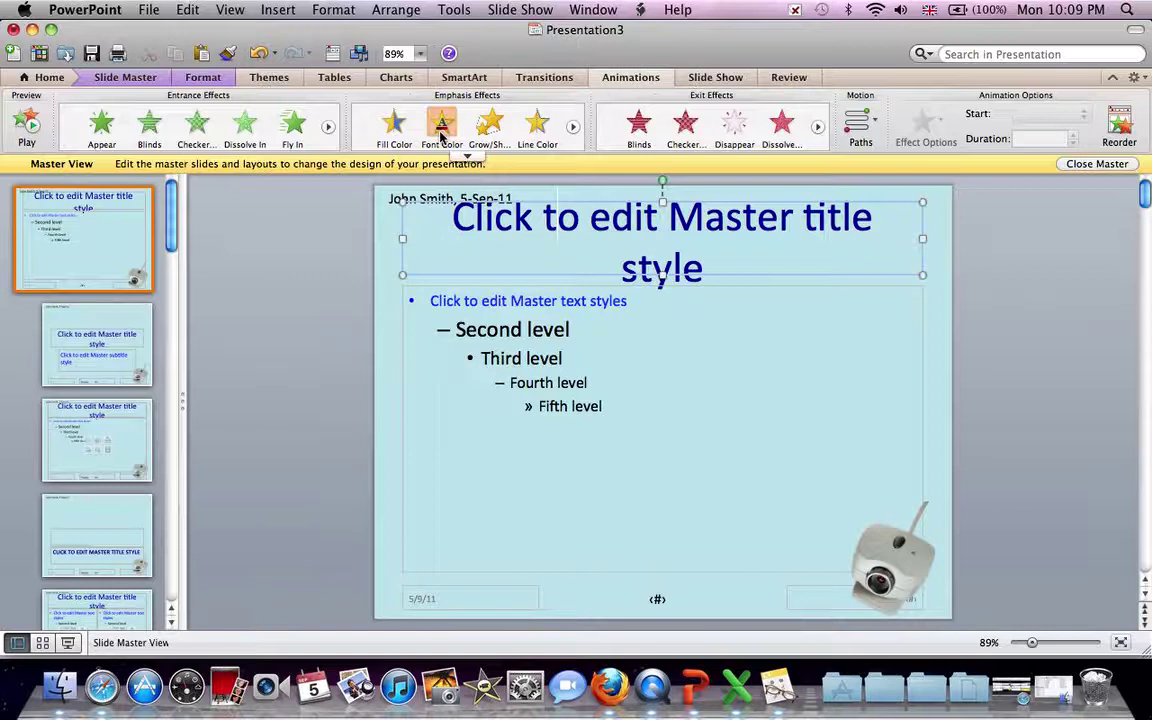
{"action": "left_click", "coordinate": [300, 127]}
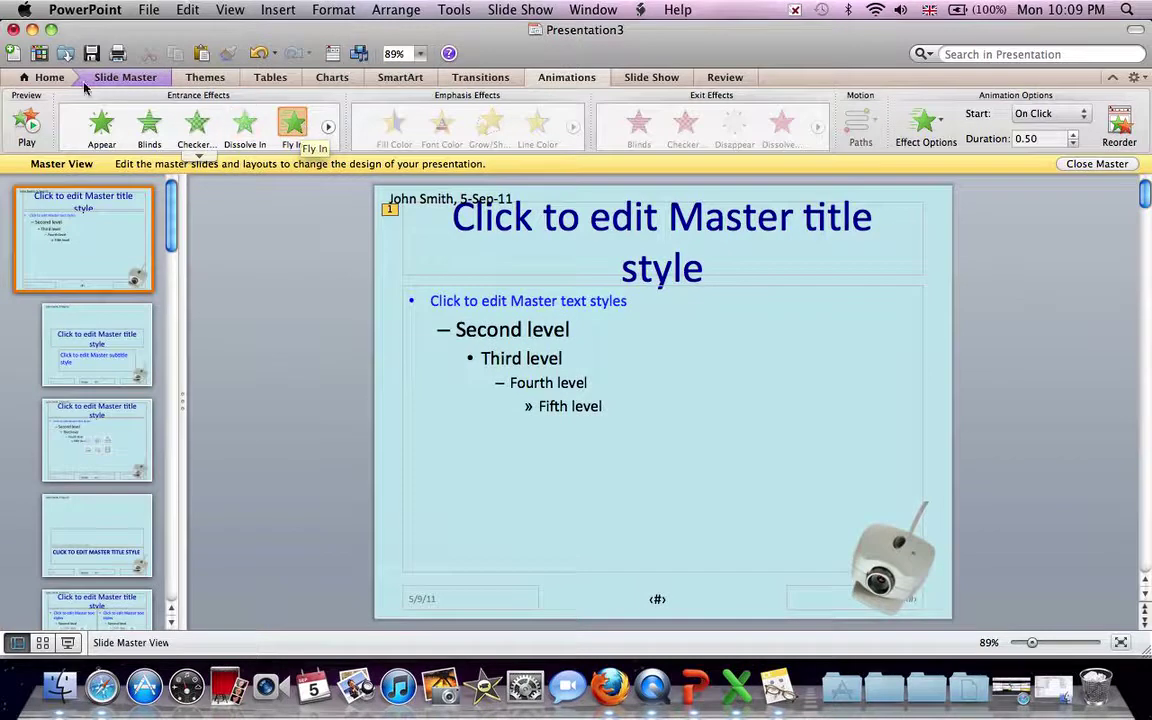
{"action": "left_click", "coordinate": [1097, 164]}
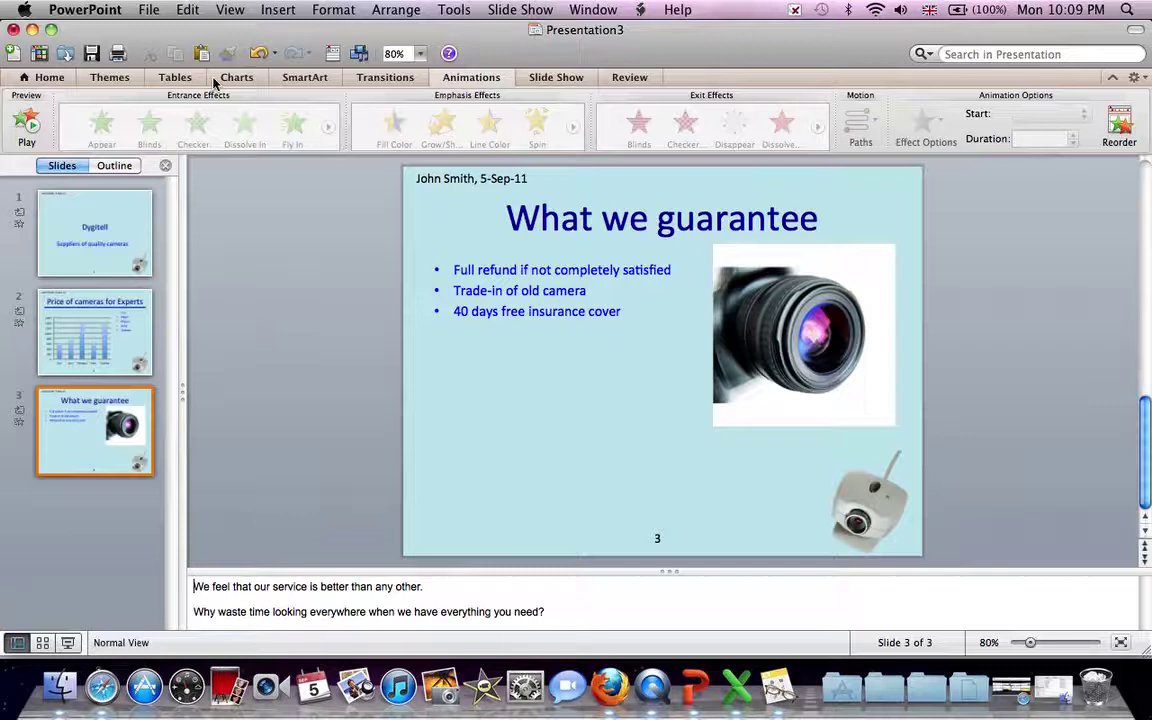
Step: Play the slide show to check the slide transitions and animations
{"action": "left_click", "coordinate": [516, 10]}
{"action": "left_click", "coordinate": [521, 33]}
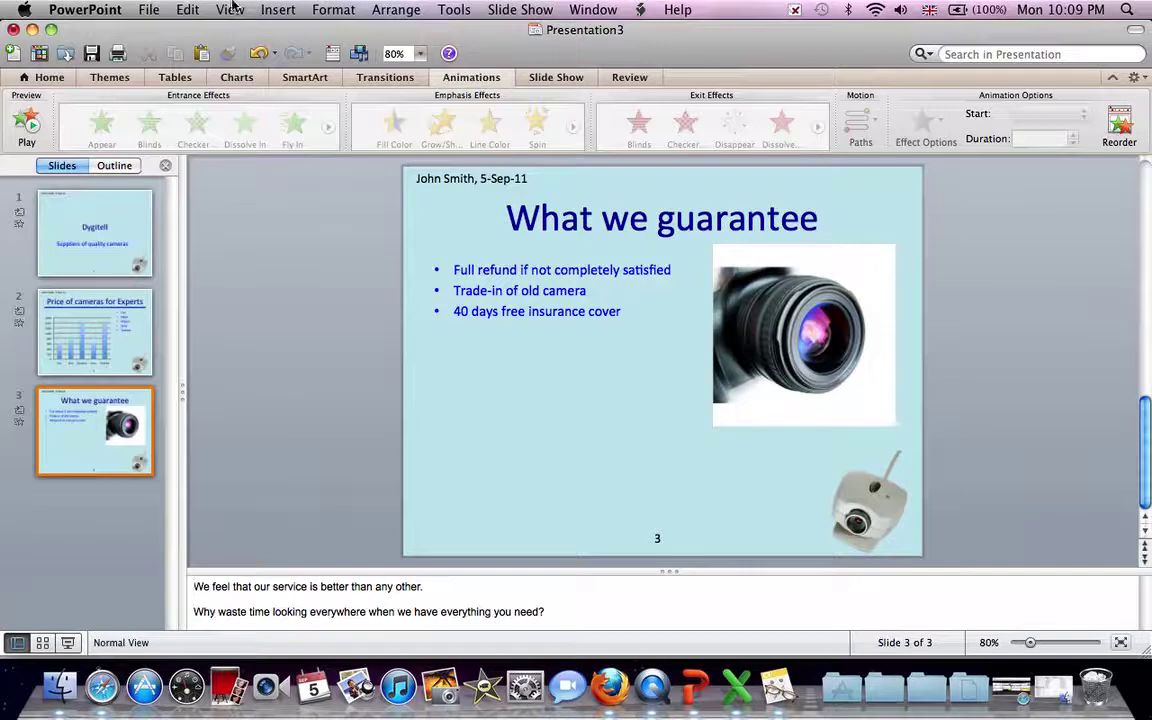
Step: Set the print output to Notes for all slides in the print settings and cancel the printing
{"action": "left_click", "coordinate": [148, 10]}
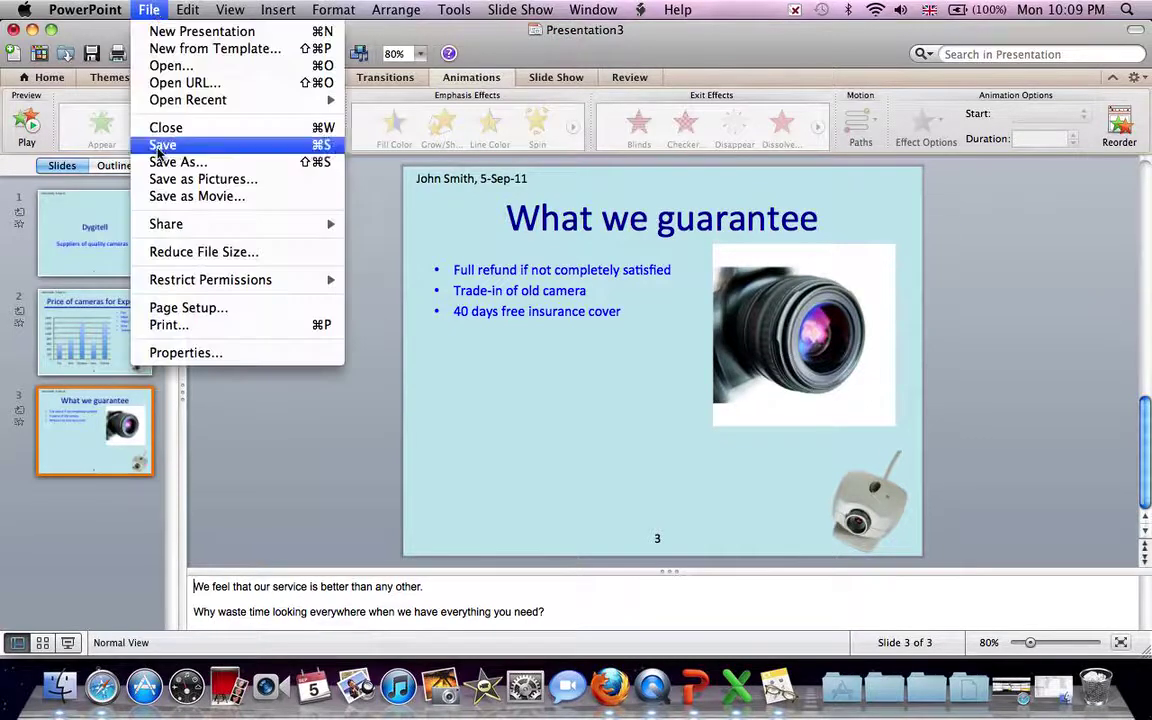
{"action": "left_click", "coordinate": [165, 325]}
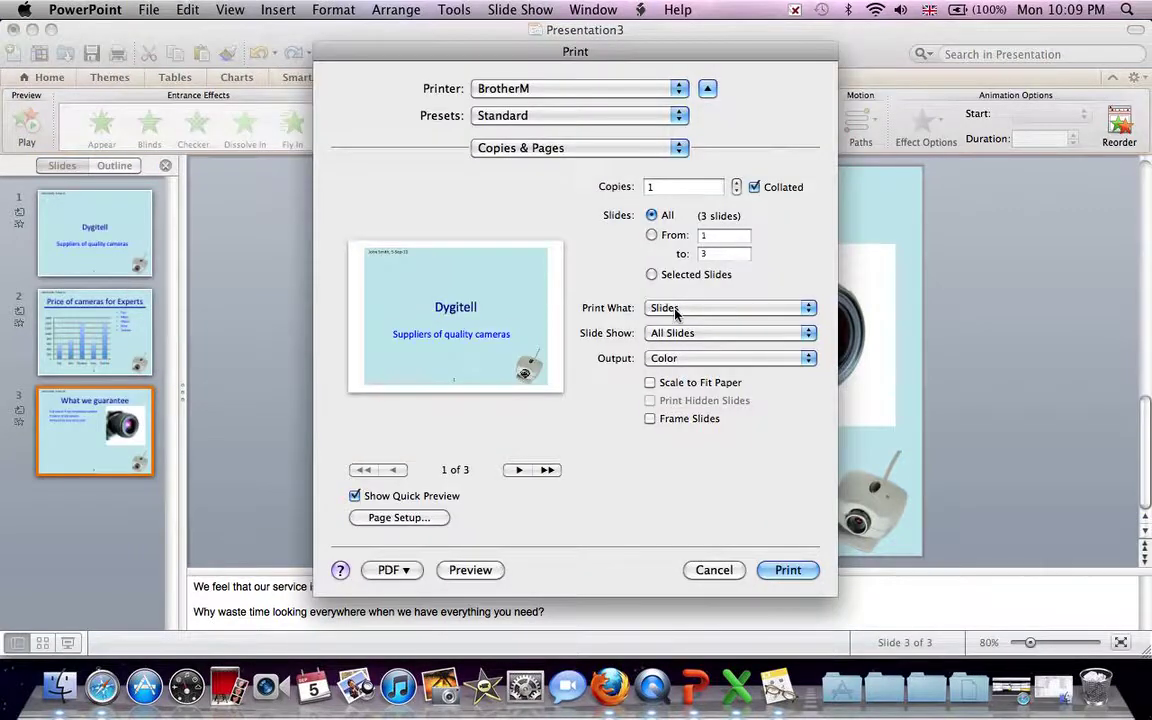
{"action": "left_click", "coordinate": [676, 310]}
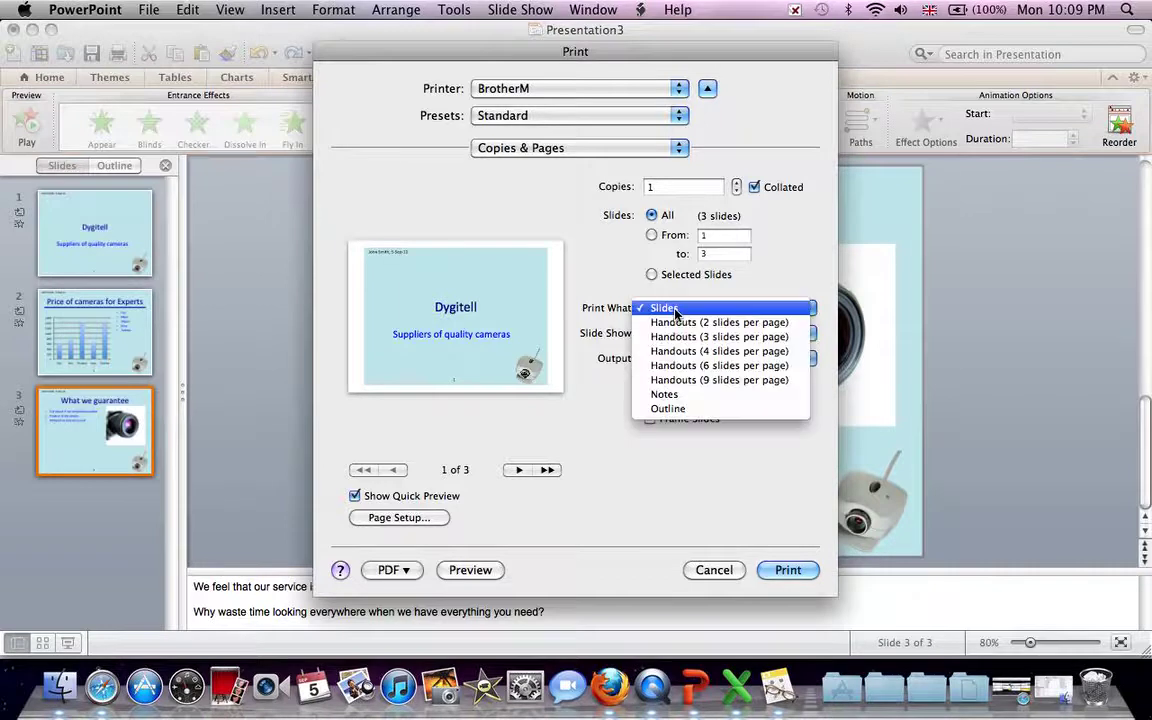
{"action": "left_click", "coordinate": [668, 396]}
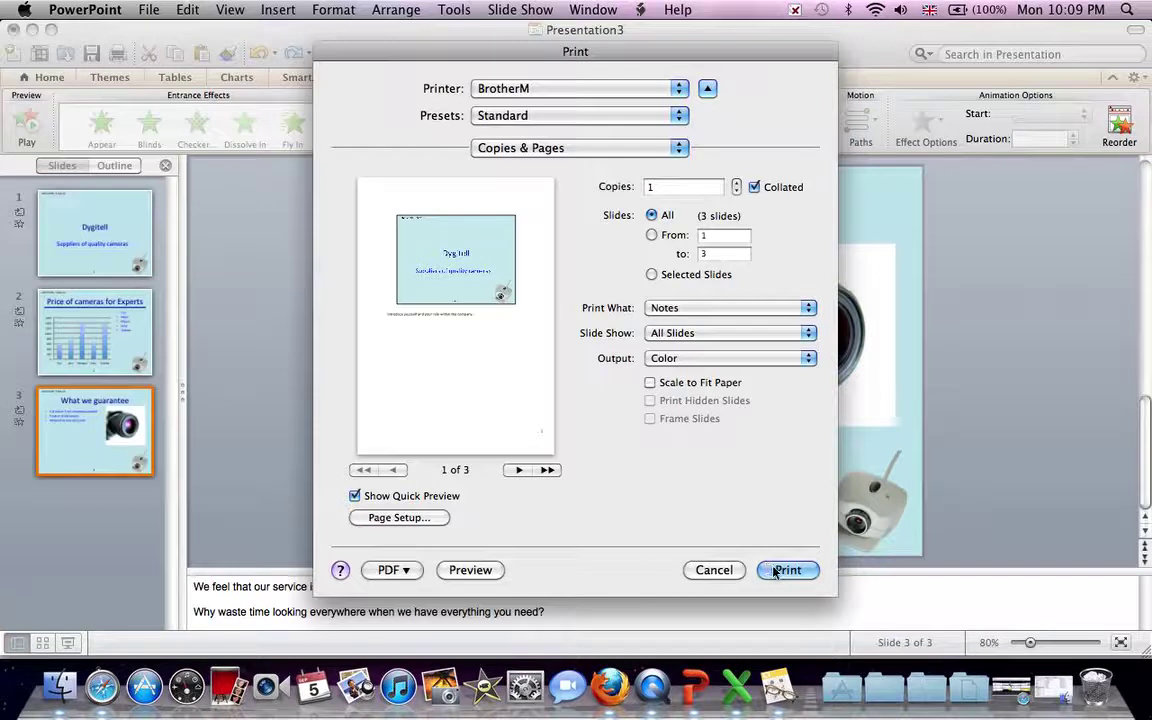
{"action": "left_click", "coordinate": [692, 575]}
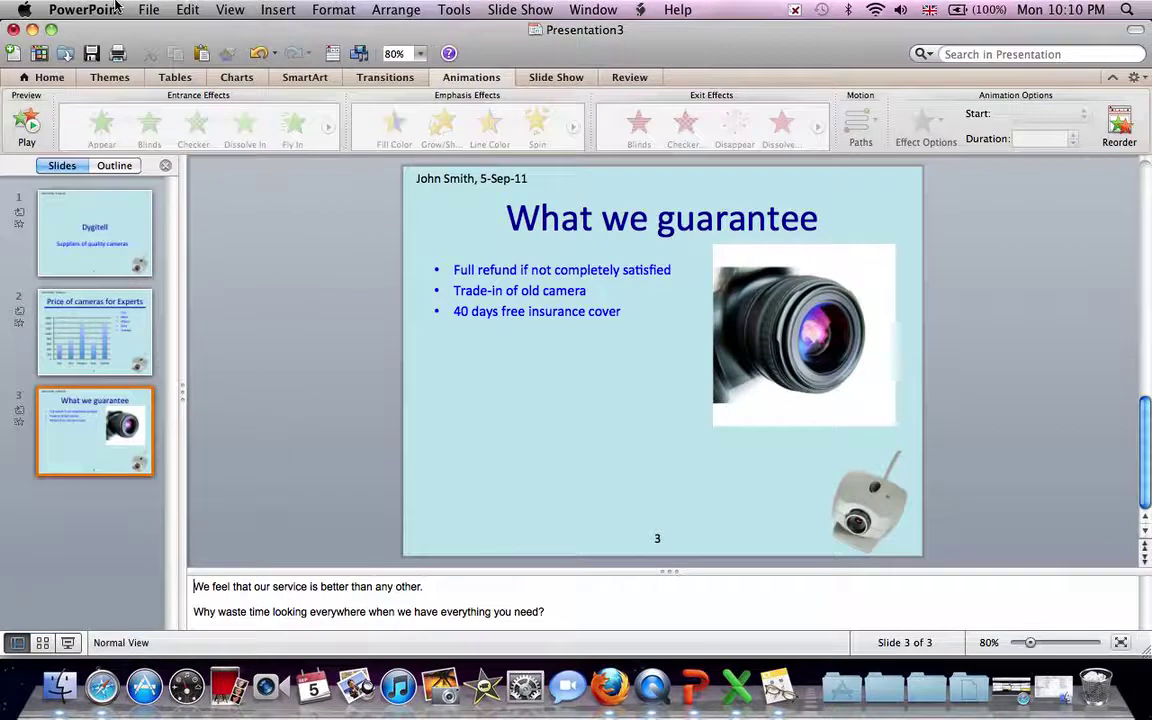
Step: Enter "finished work" as the file name for saving a copy of the presentation and cancel the save
{"action": "left_click", "coordinate": [148, 10]}
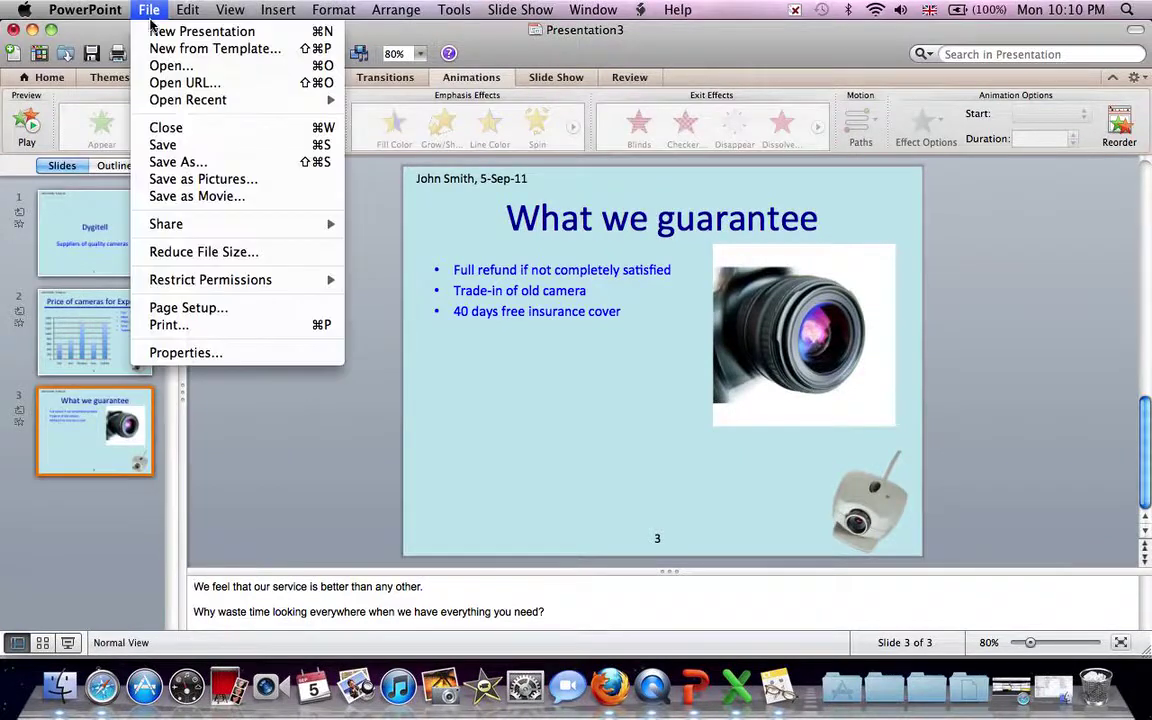
{"action": "left_click", "coordinate": [185, 165]}
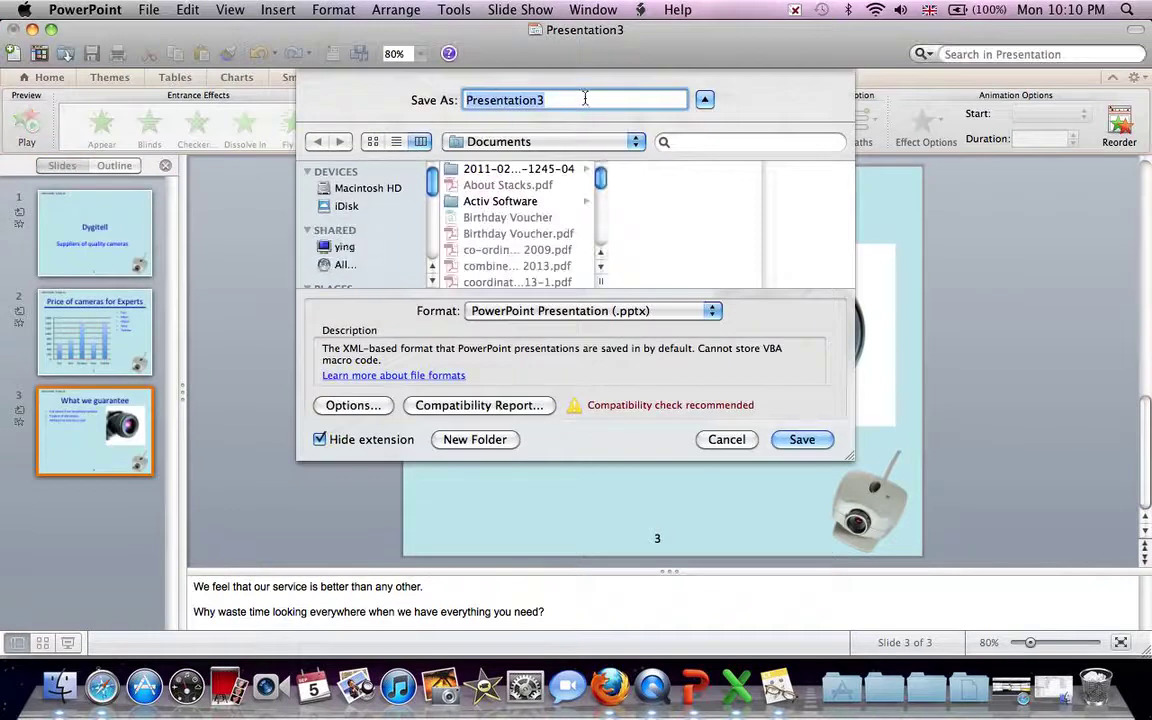
{"action": "type", "text": "fi"}
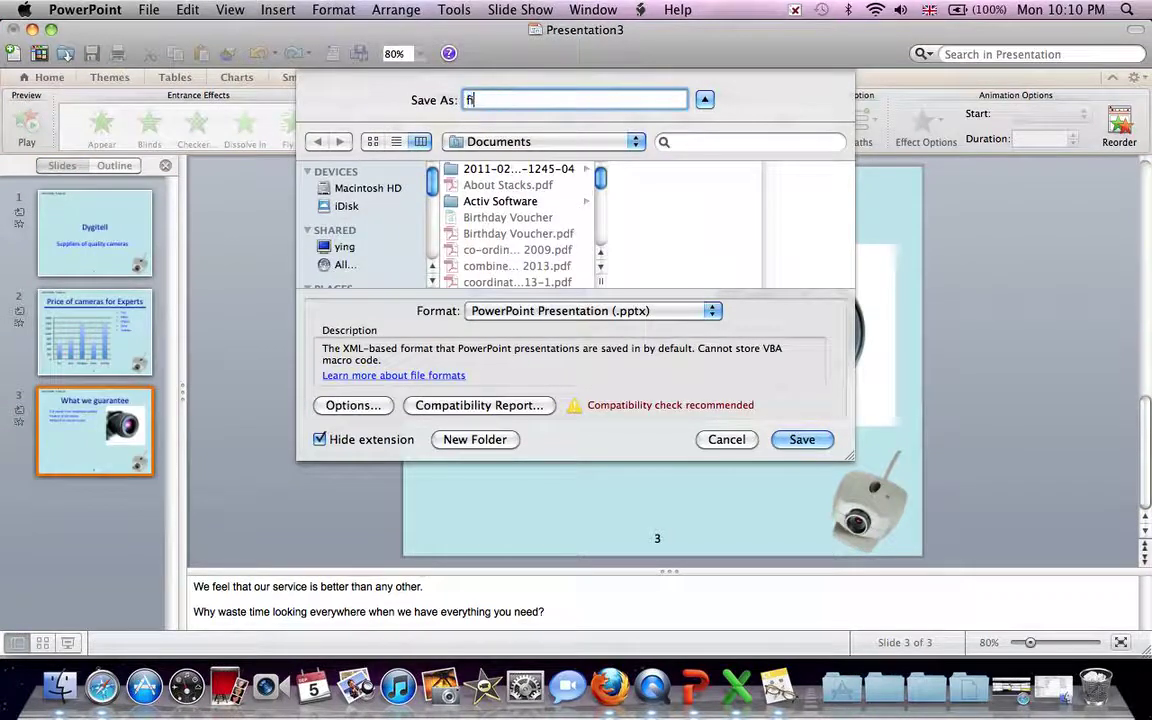
{"action": "type", "text": "nished w"}
{"action": "key", "text": "BackSpace"}
{"action": "key", "text": "BackSpace"}
{"action": "key", "text": "BackSpace"}
{"action": "type", "text": "ed work"}
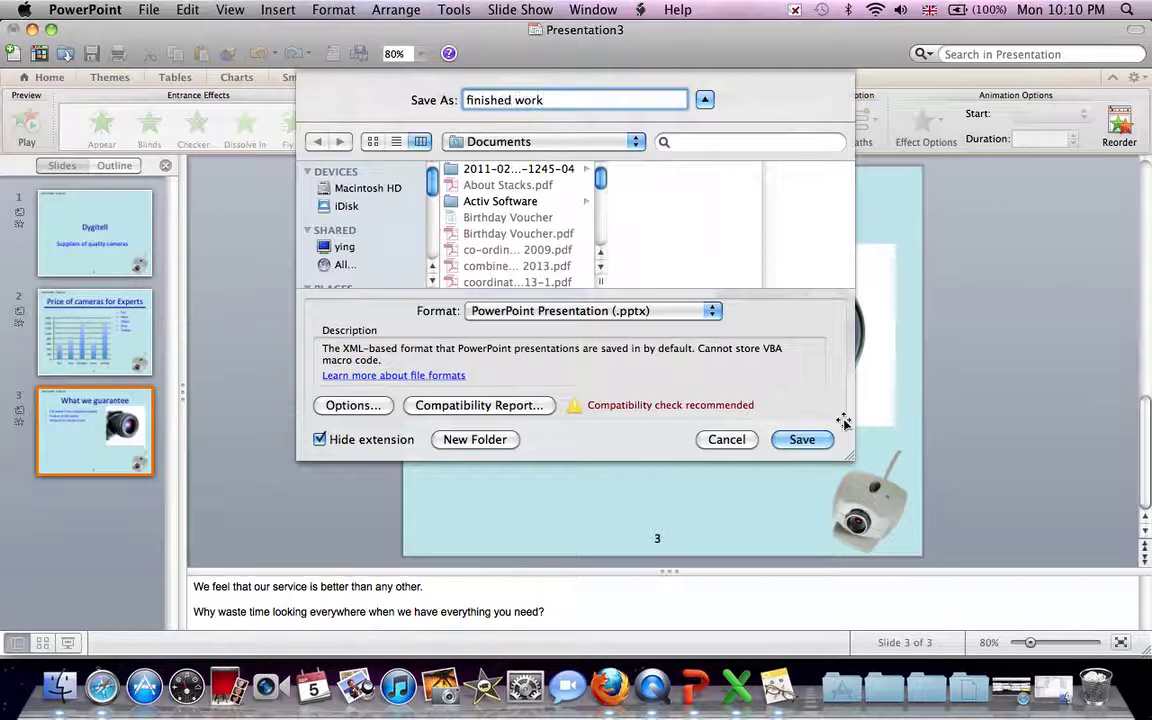
{"action": "left_click", "coordinate": [728, 441]}
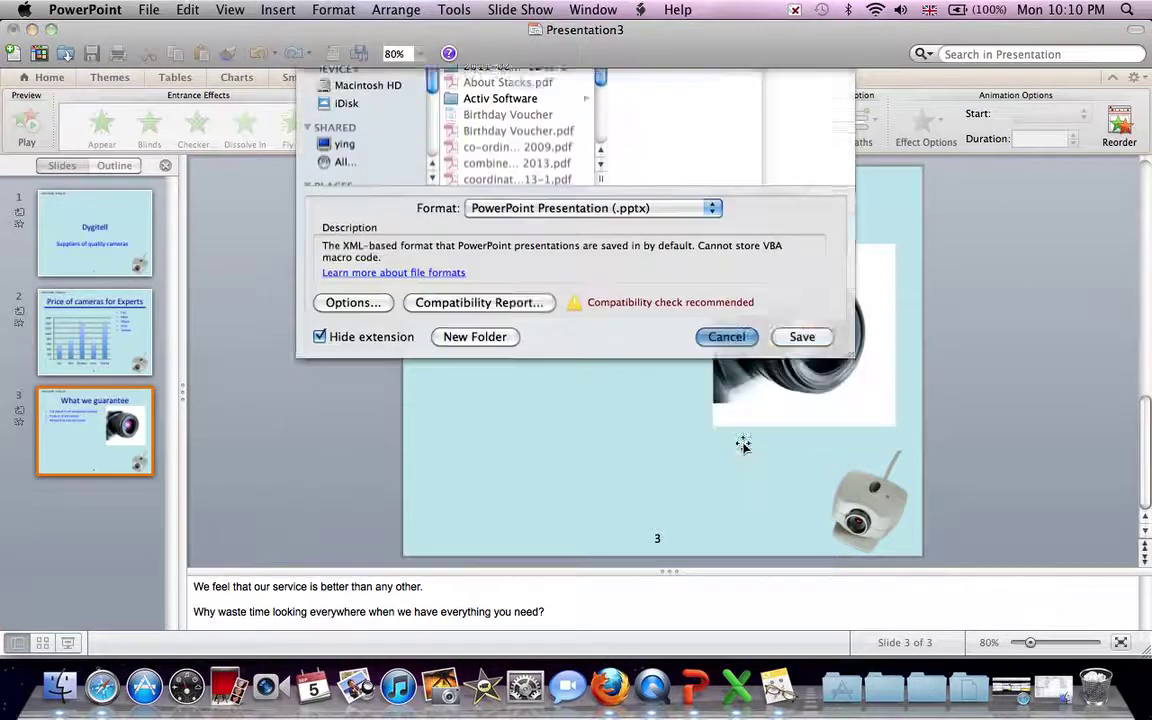